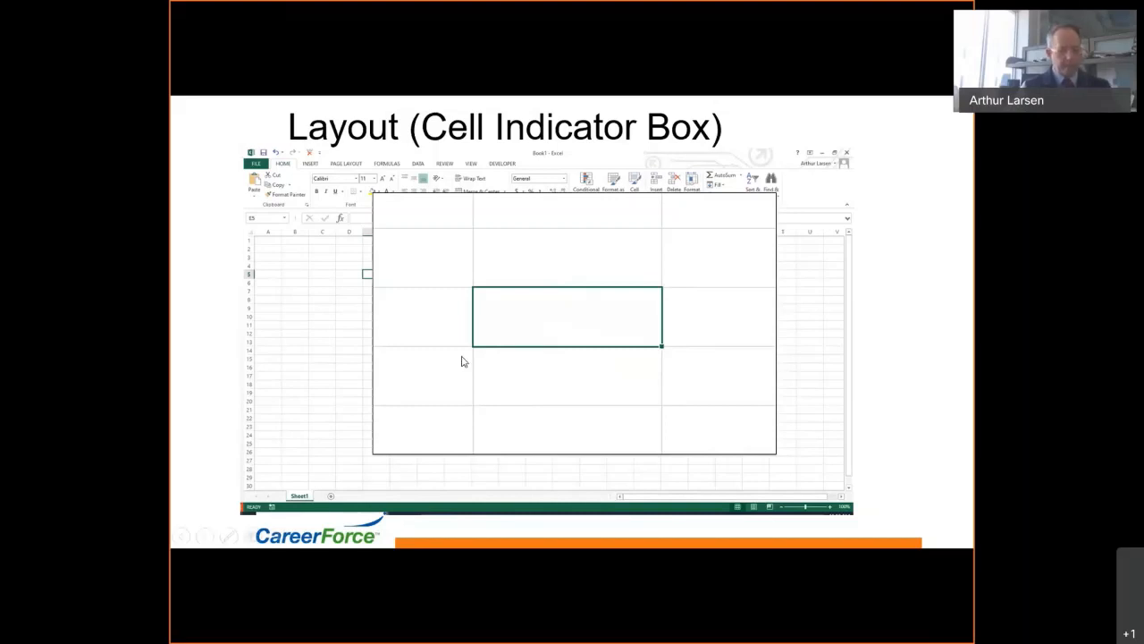
# Switch from the slide show to the blank Excel workbook and enter 2 in cell B3
pyautogui.hotkey('alt', 'Tab')
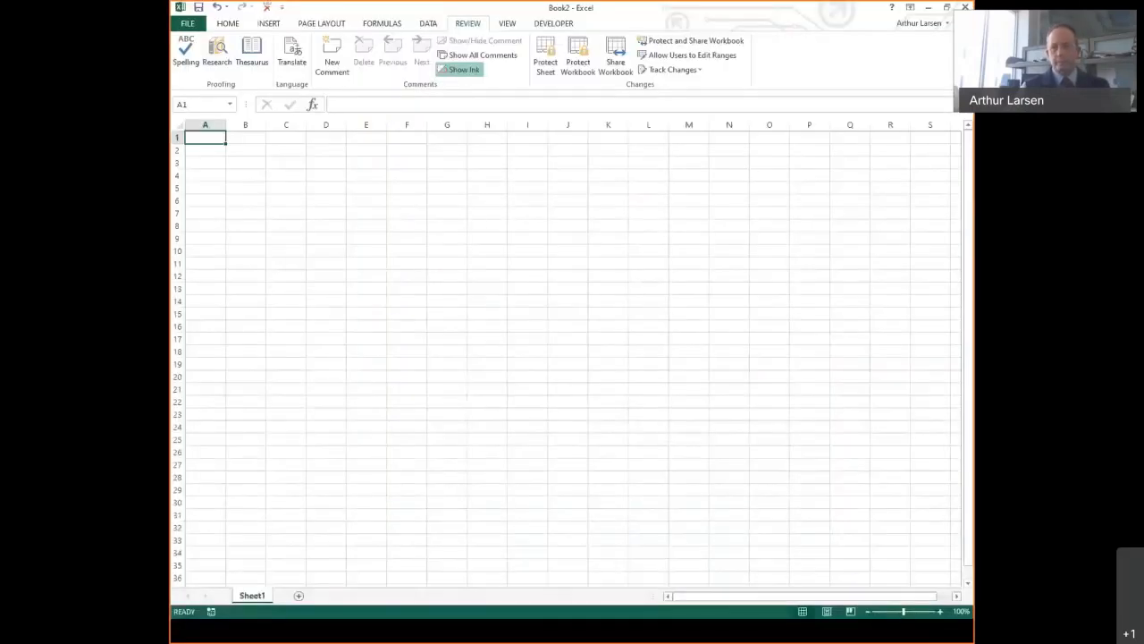
pyautogui.scroll(16, 452, 273)
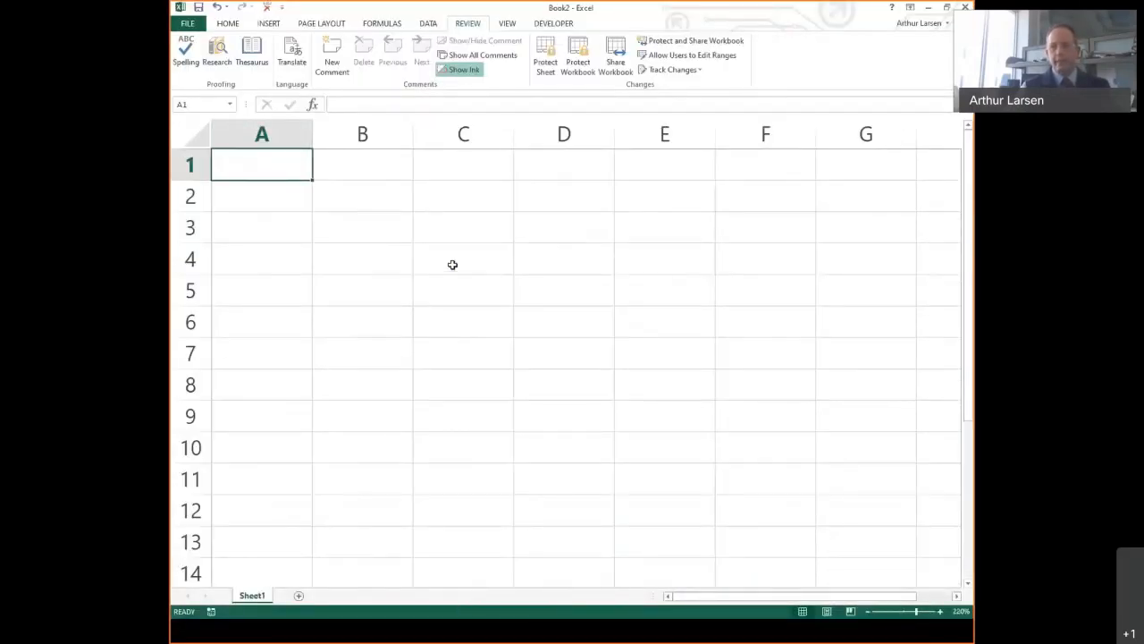
pyautogui.click(424, 262)
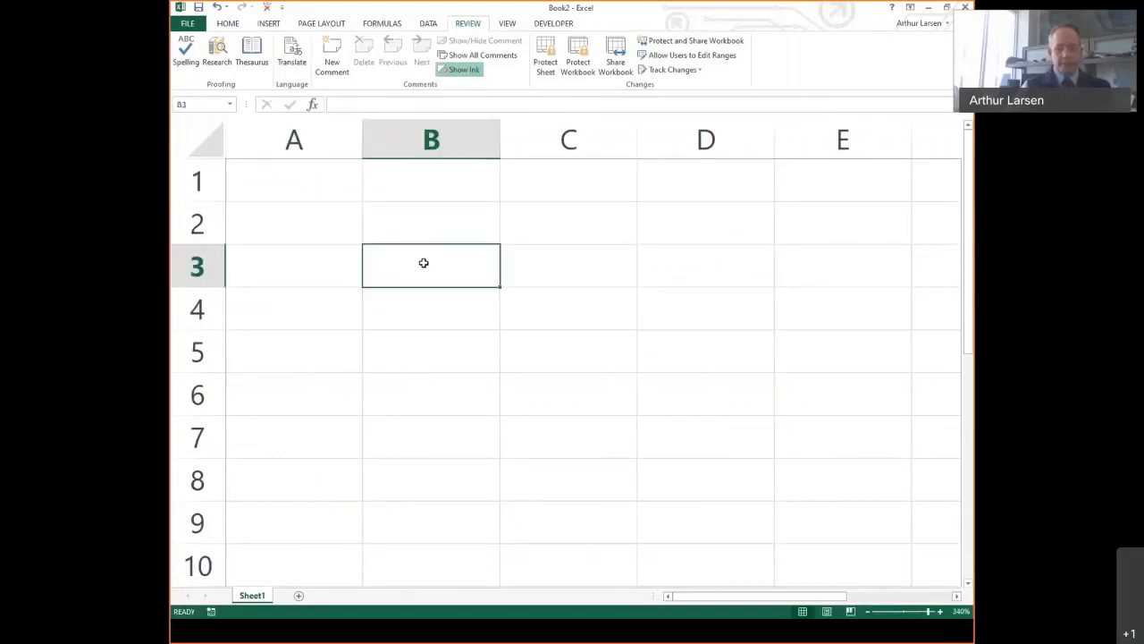
pyautogui.write('2')
pyautogui.press('Return')
pyautogui.click(423, 262)
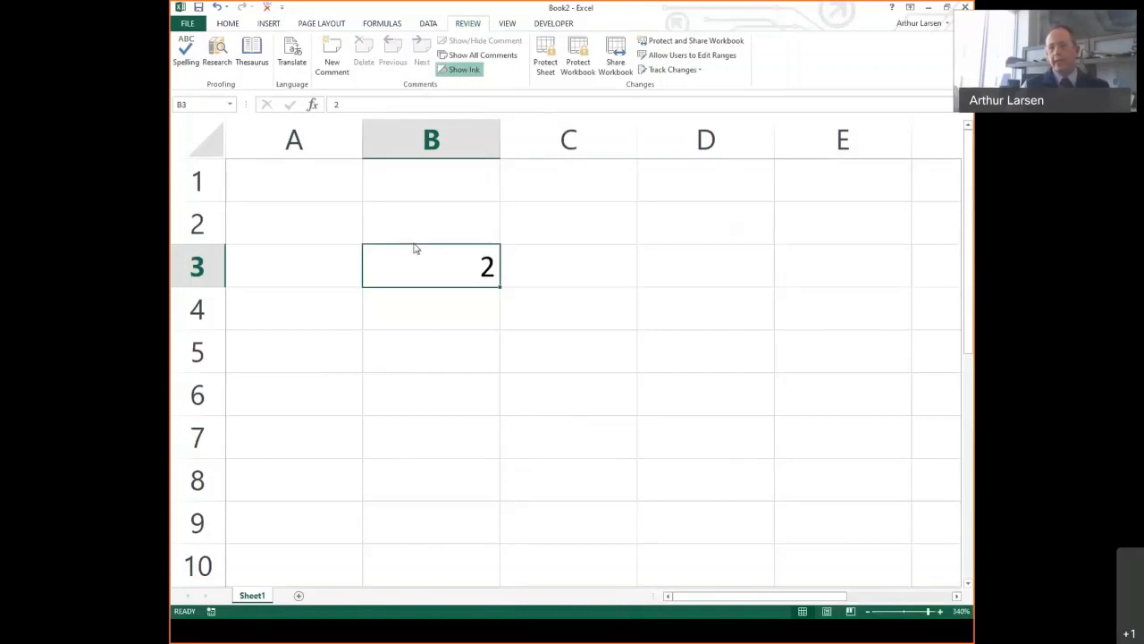
# Move the value from B3 to B7 and extend it down to B10 as a series increasing by 1
pyautogui.moveTo(414, 249); pyautogui.dragTo(414, 441)
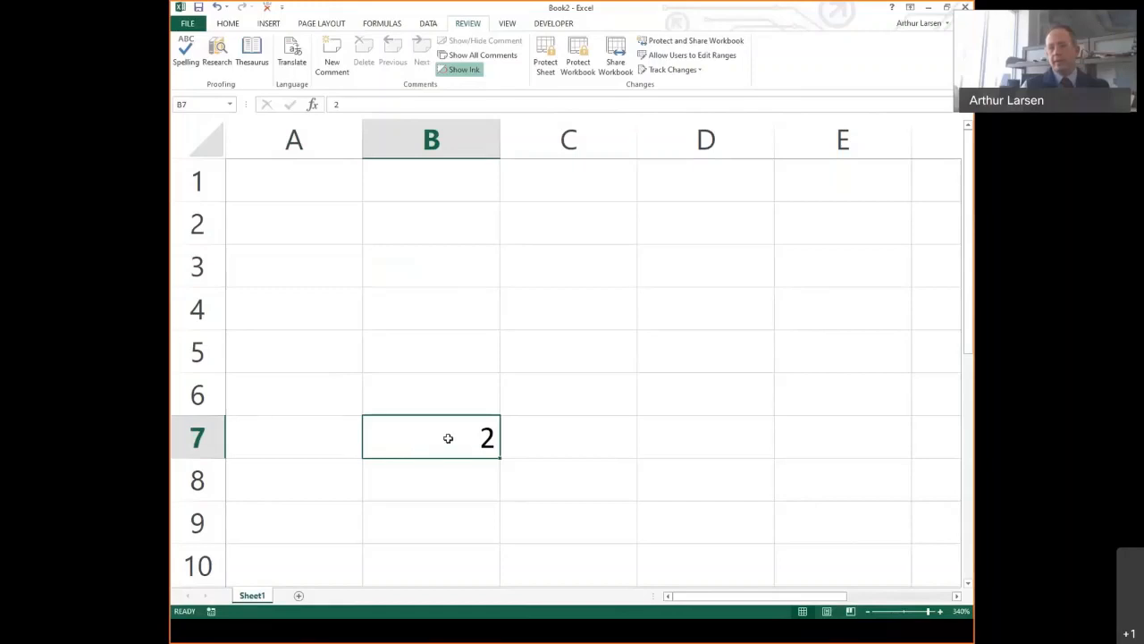
pyautogui.moveTo(418, 436)
pyautogui.mouseDown()
pyautogui.moveTo(847, 433)
pyautogui.moveTo(853, 345)
pyautogui.moveTo(815, 413)
pyautogui.moveTo(483, 425)
pyautogui.mouseUp()
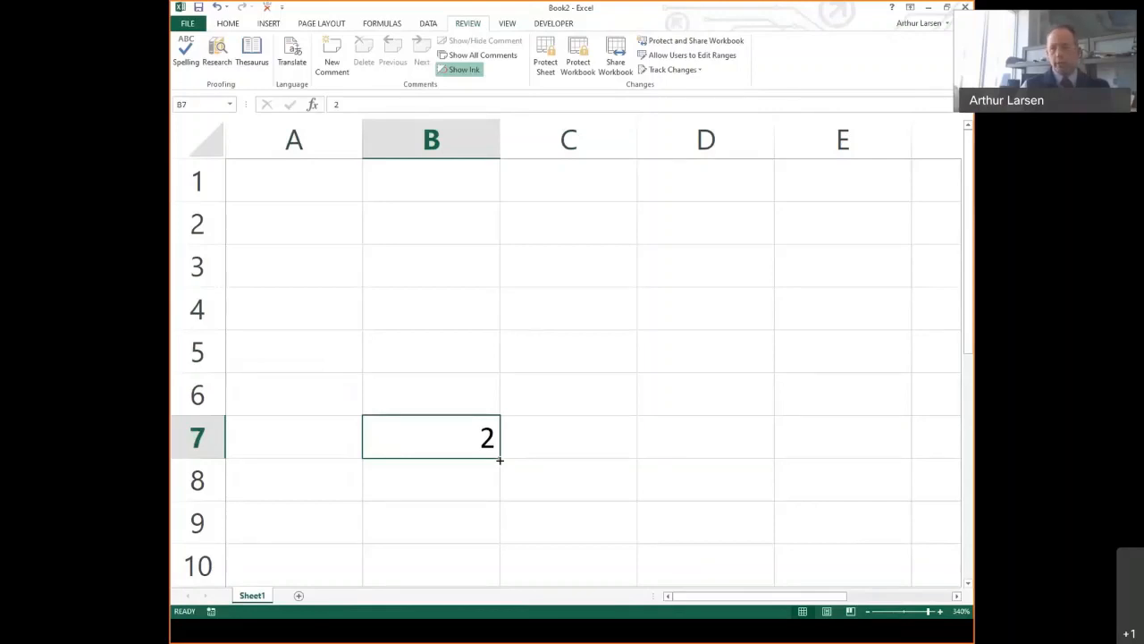
pyautogui.moveTo(500, 459); pyautogui.dragTo(483, 565)
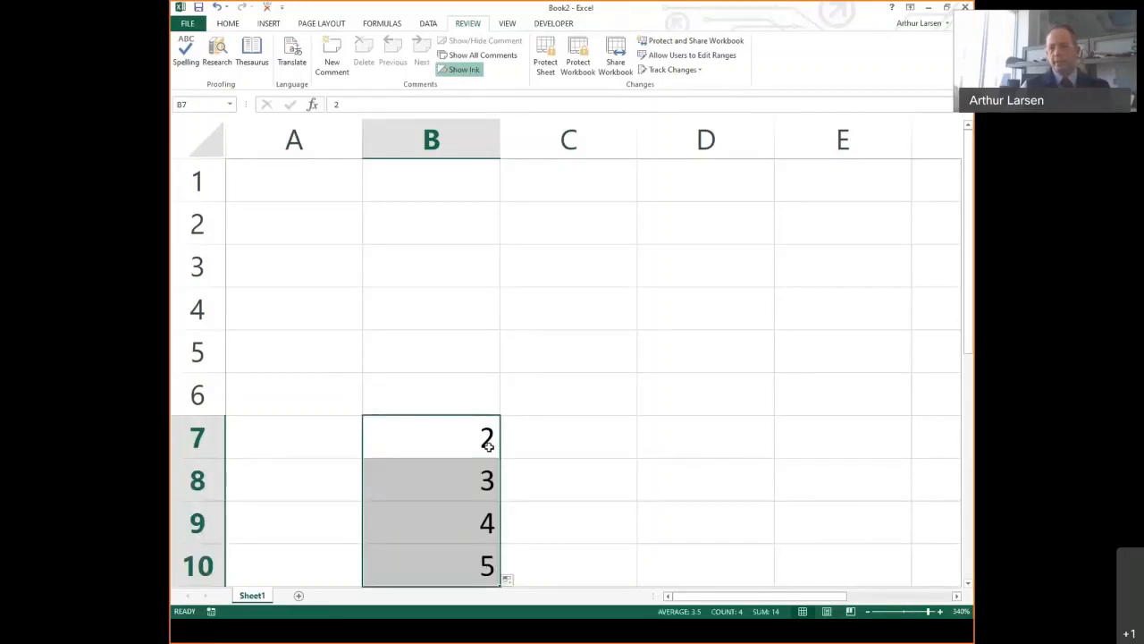
# Enter Monday in cell C2 and fill the weekday series down to C8
pyautogui.click(545, 234)
pyautogui.write('Monday')
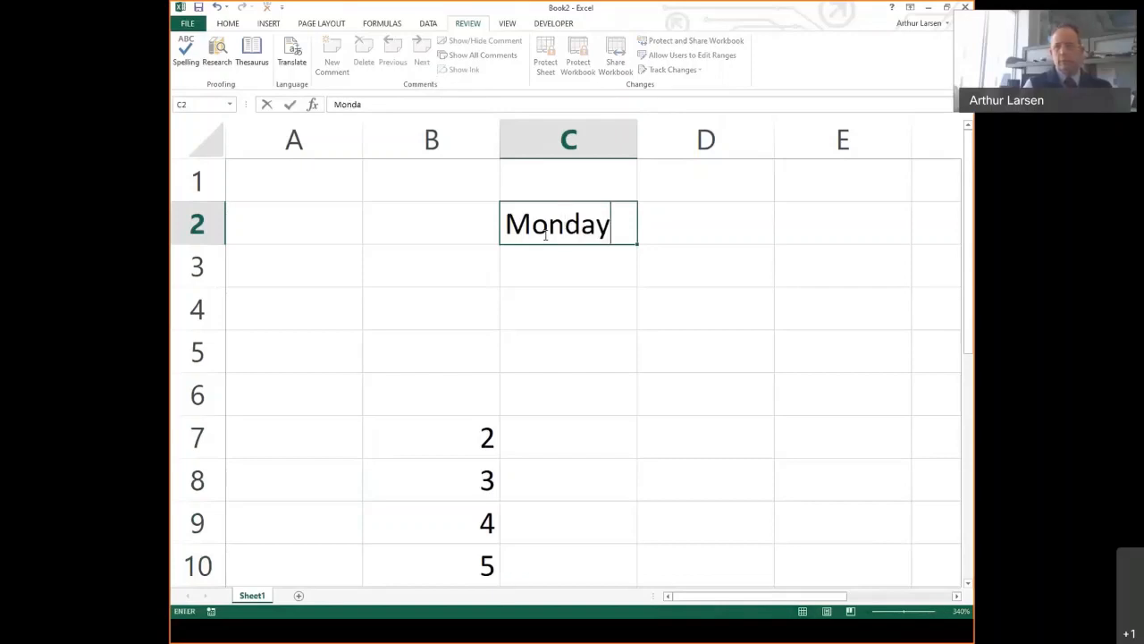
pyautogui.press('Return')
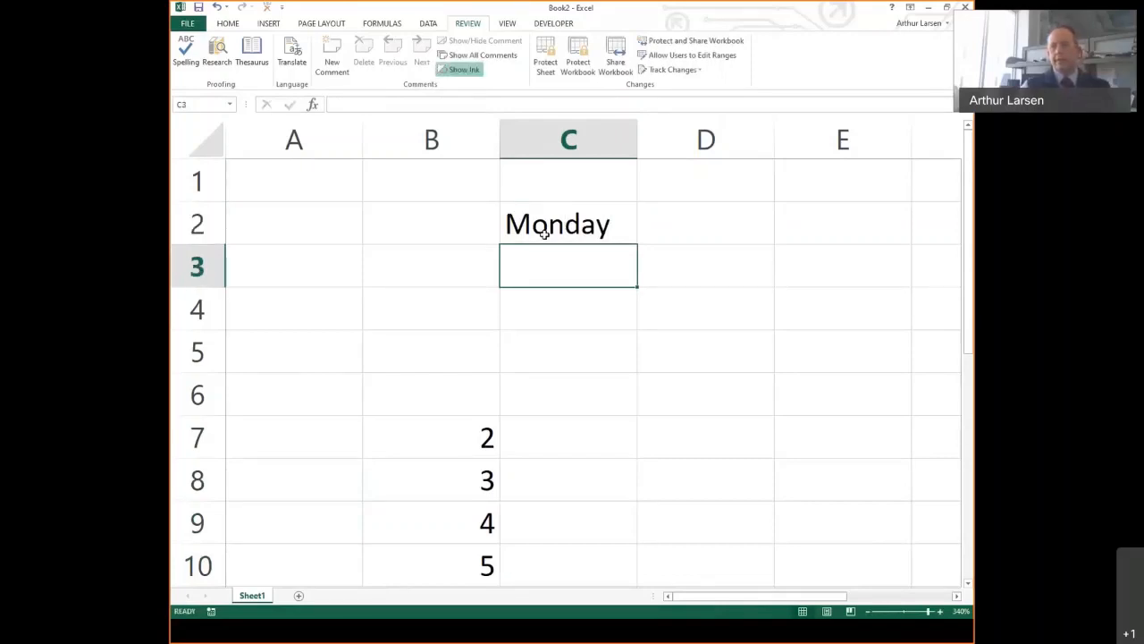
pyautogui.click(539, 225)
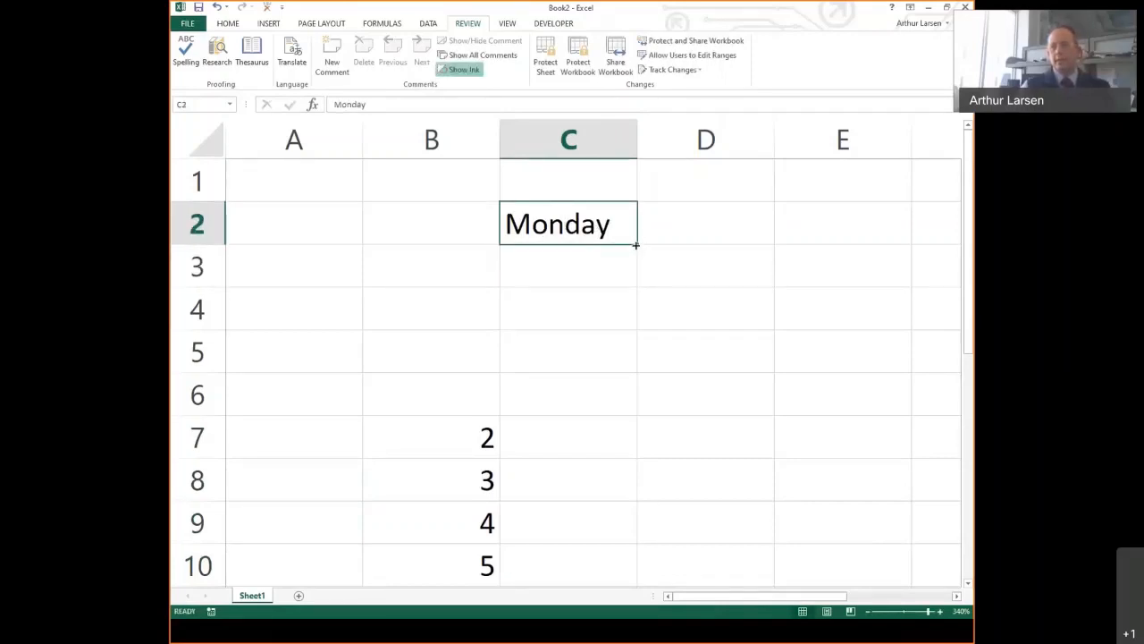
pyautogui.moveTo(637, 242); pyautogui.dragTo(654, 480)
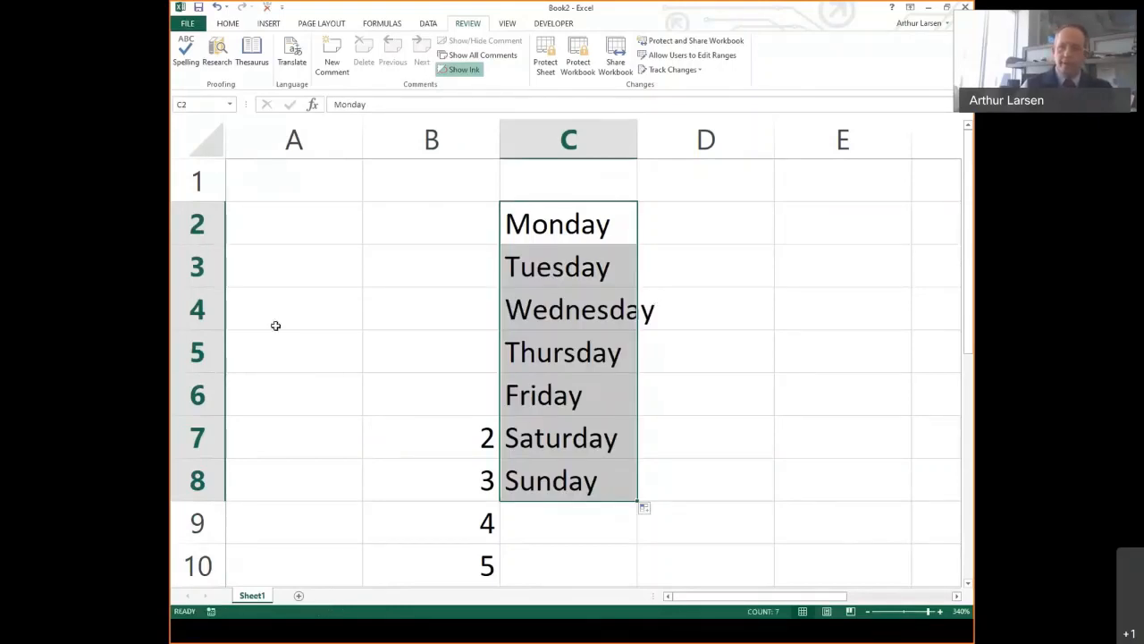
# Switch to the slide show and back to the Excel workbook, and clear the contents of cells B2:C10
pyautogui.click(929, 8)
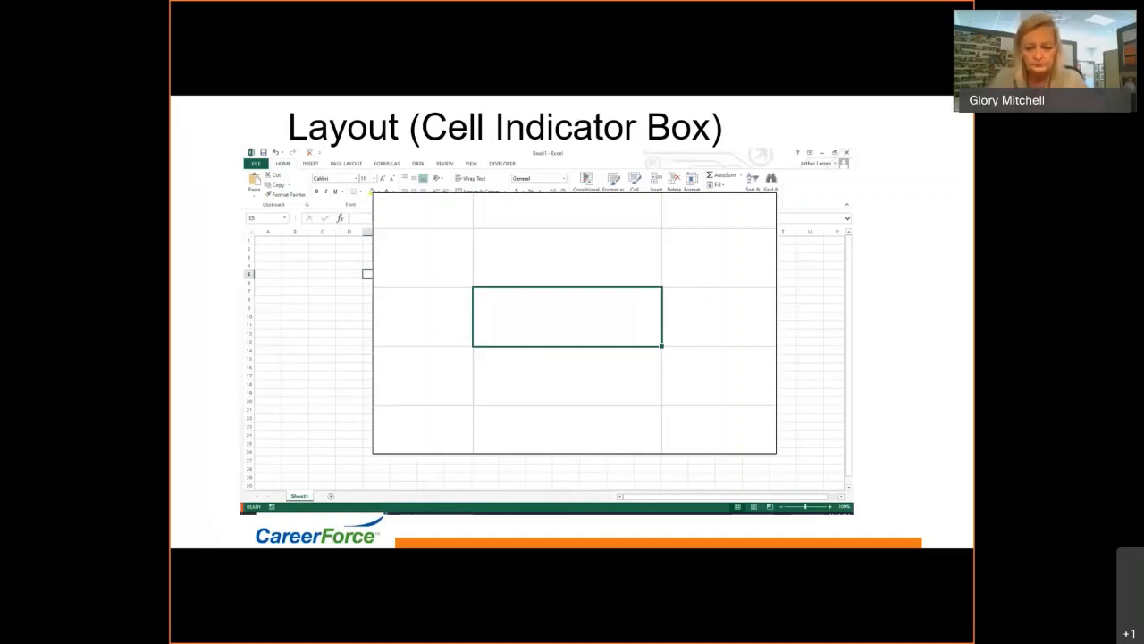
pyautogui.hotkey('alt', 'Tab')
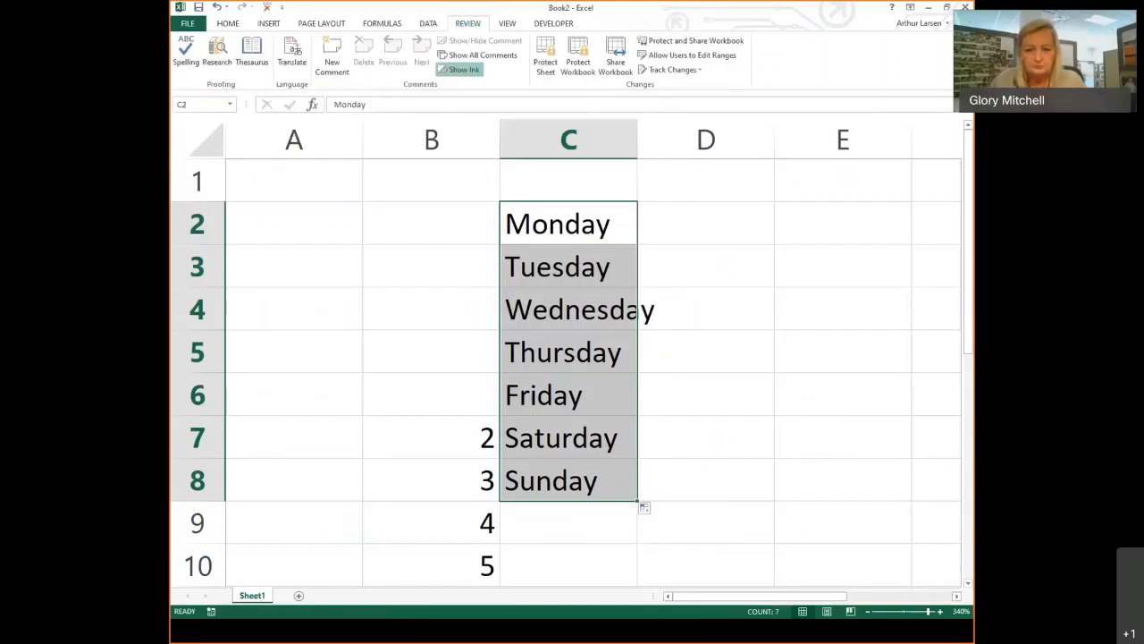
pyautogui.click(582, 219)
pyautogui.moveTo(582, 218); pyautogui.dragTo(455, 534)
pyautogui.press('Delete')
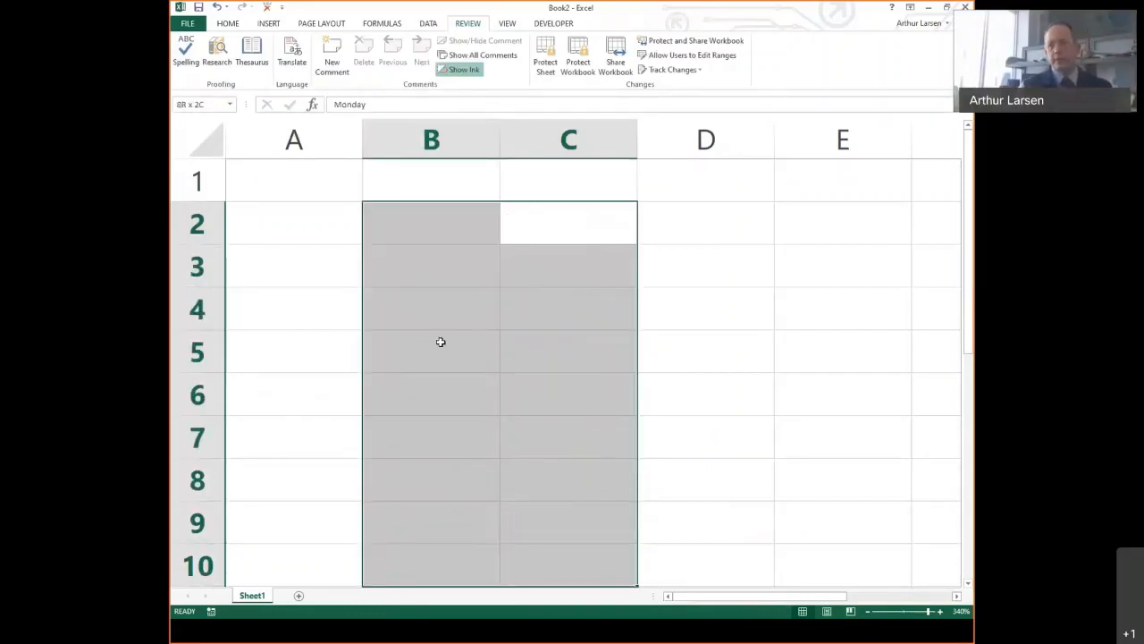
# Enter 1 in cell B1 and extend it into B2 as a series increasing by 1
pyautogui.click(455, 265)
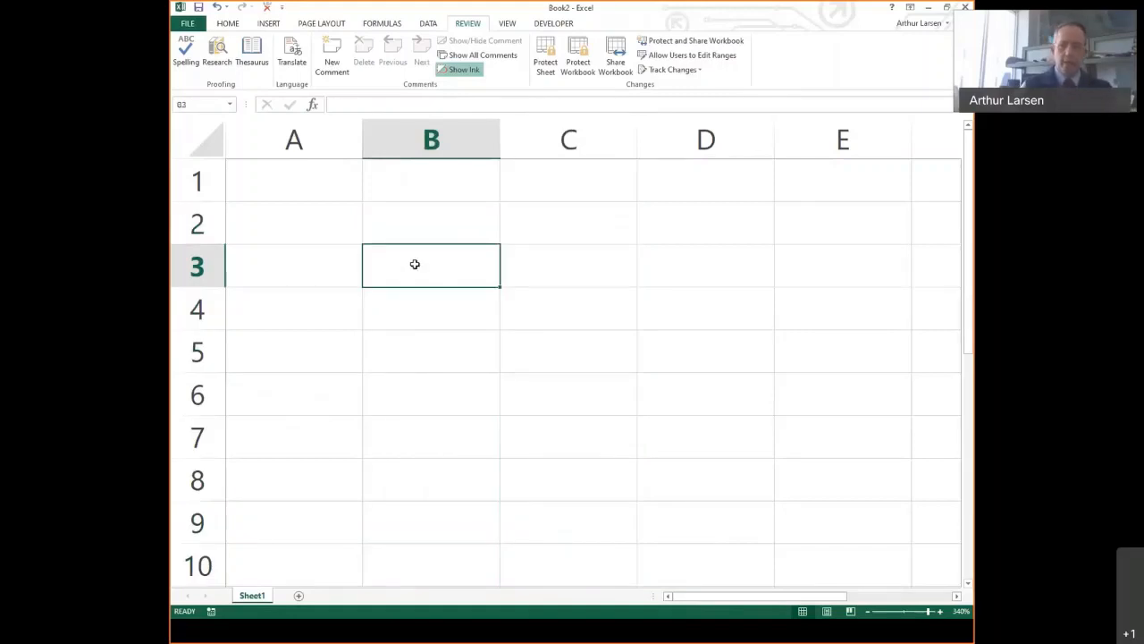
pyautogui.click(422, 170)
pyautogui.write('1')
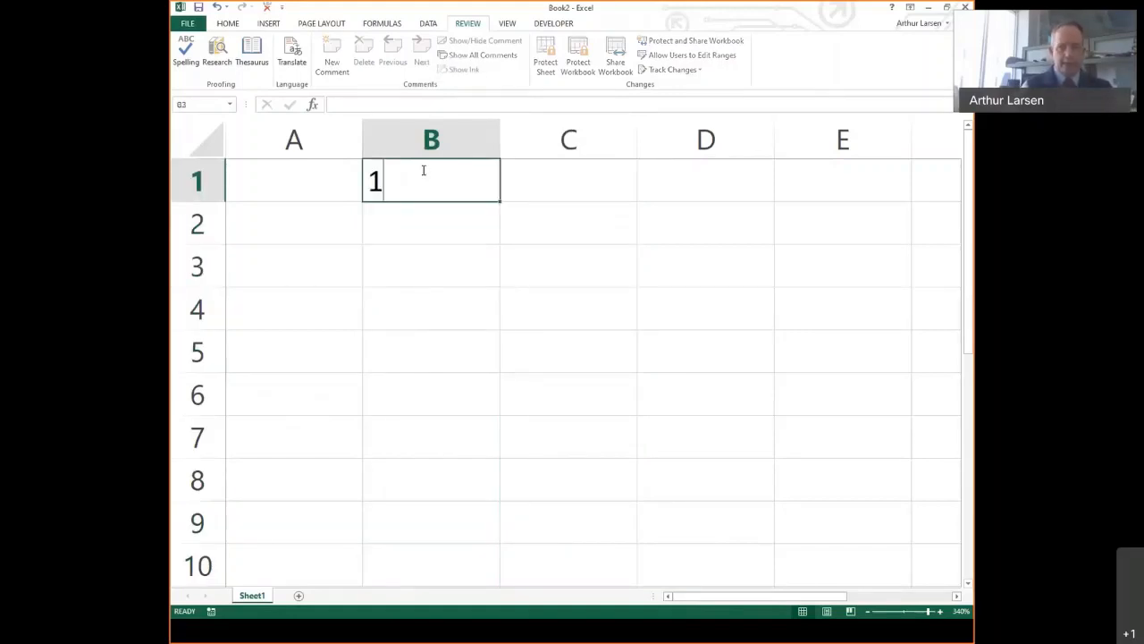
pyautogui.press('Return')
pyautogui.click(449, 190)
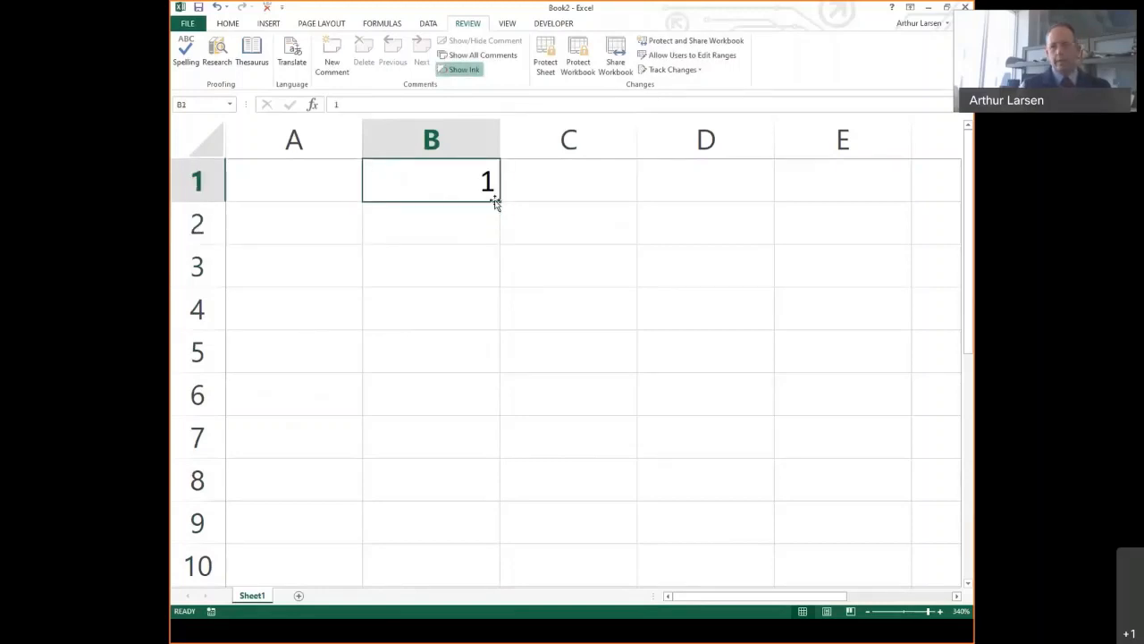
pyautogui.moveTo(499, 201); pyautogui.dragTo(501, 240)
# Enter the formula =B1+B2 in cell B3 to add the two numbers above
pyautogui.click(452, 291)
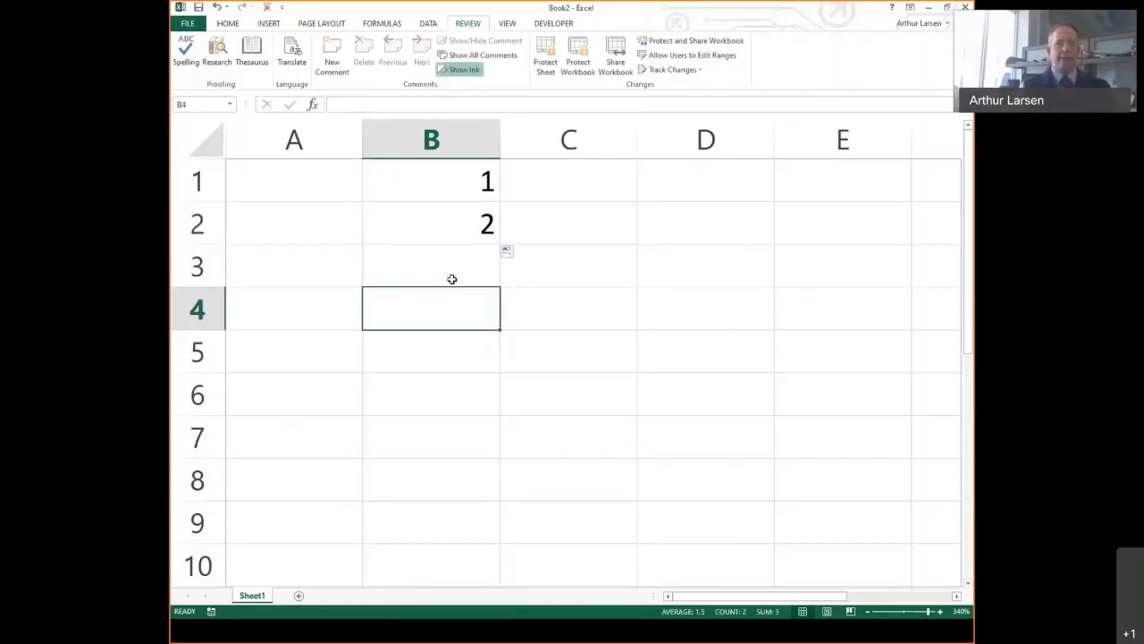
pyautogui.click(453, 269)
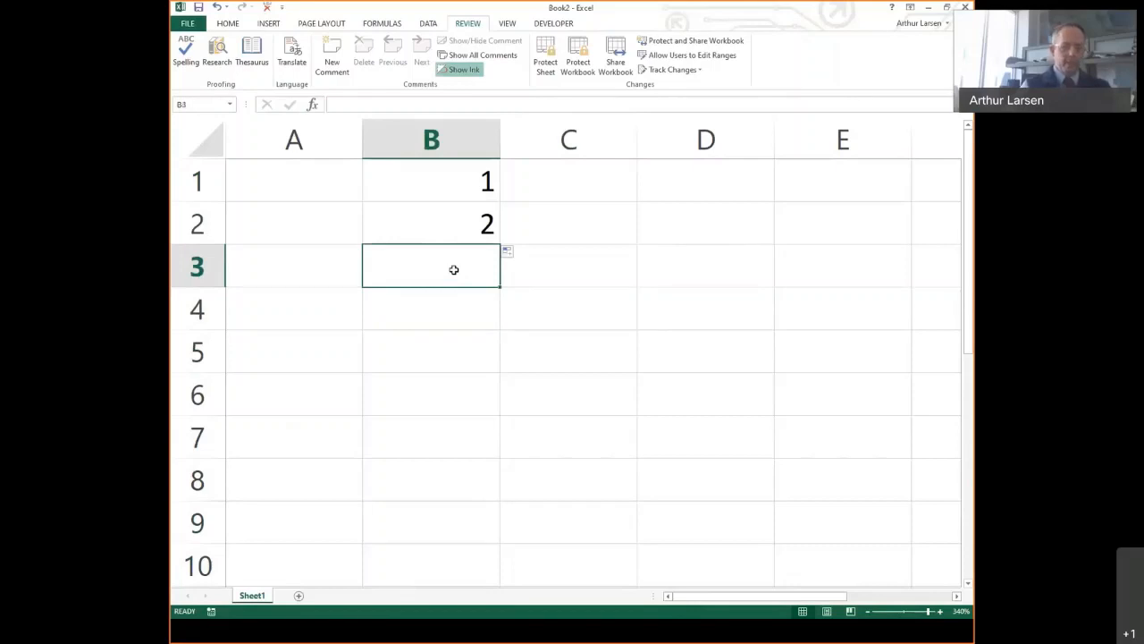
pyautogui.write('=')
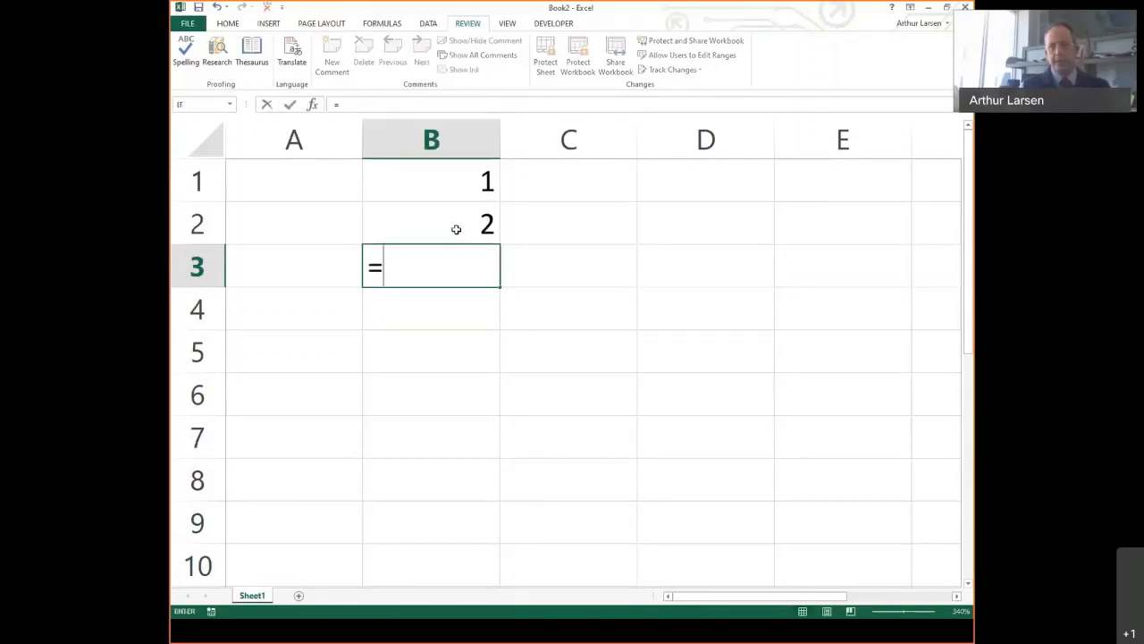
pyautogui.click(453, 184)
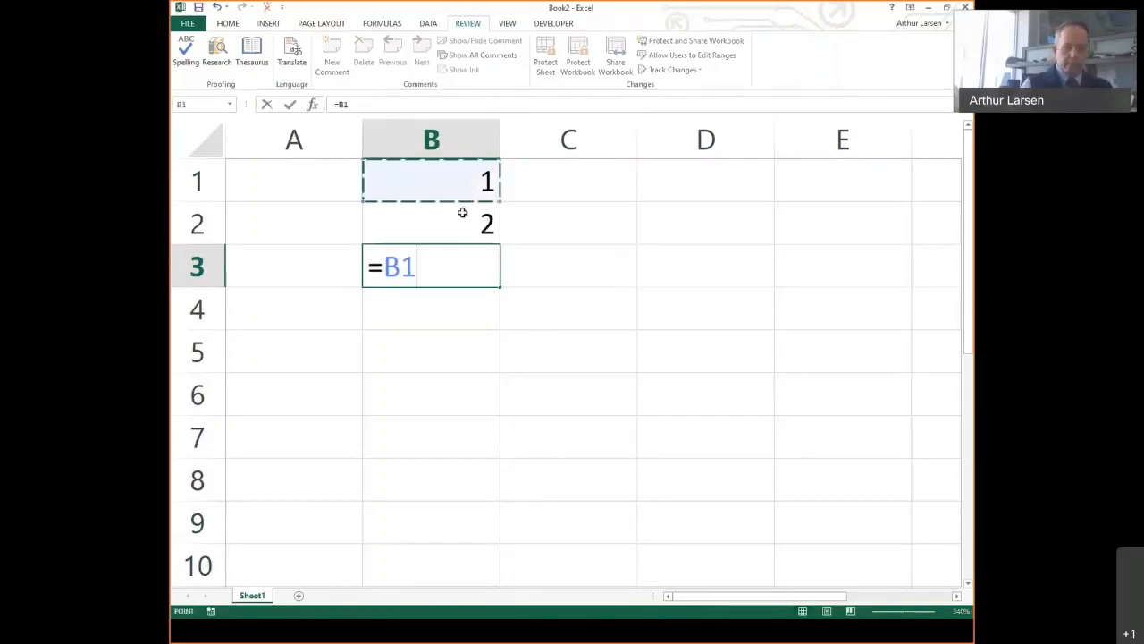
pyautogui.write('+')
pyautogui.click(464, 214)
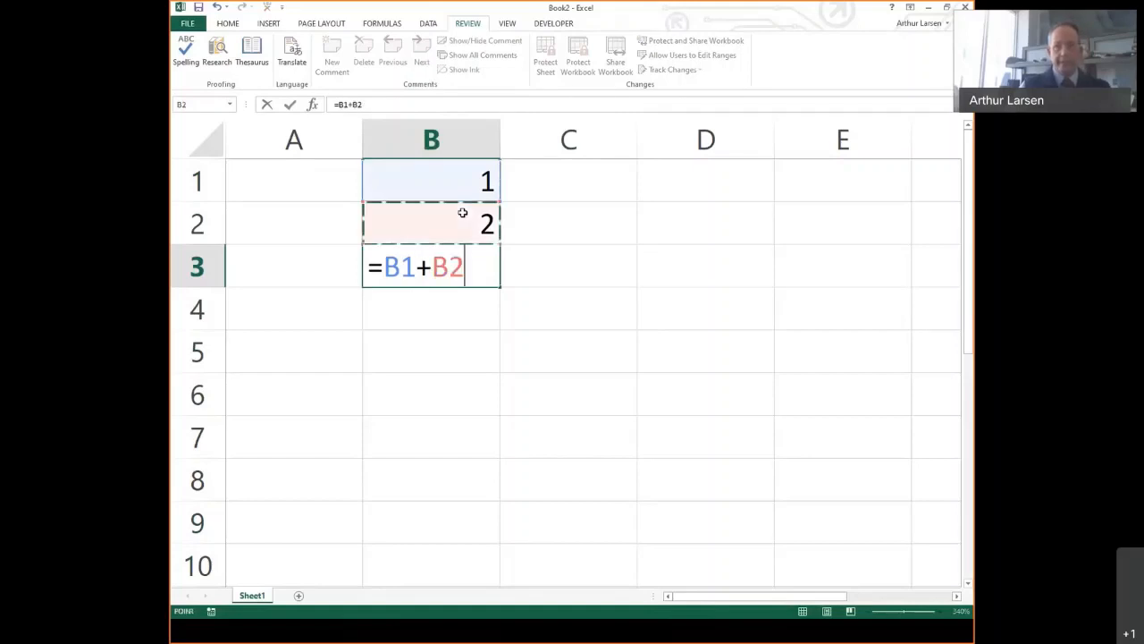
pyautogui.press('Return')
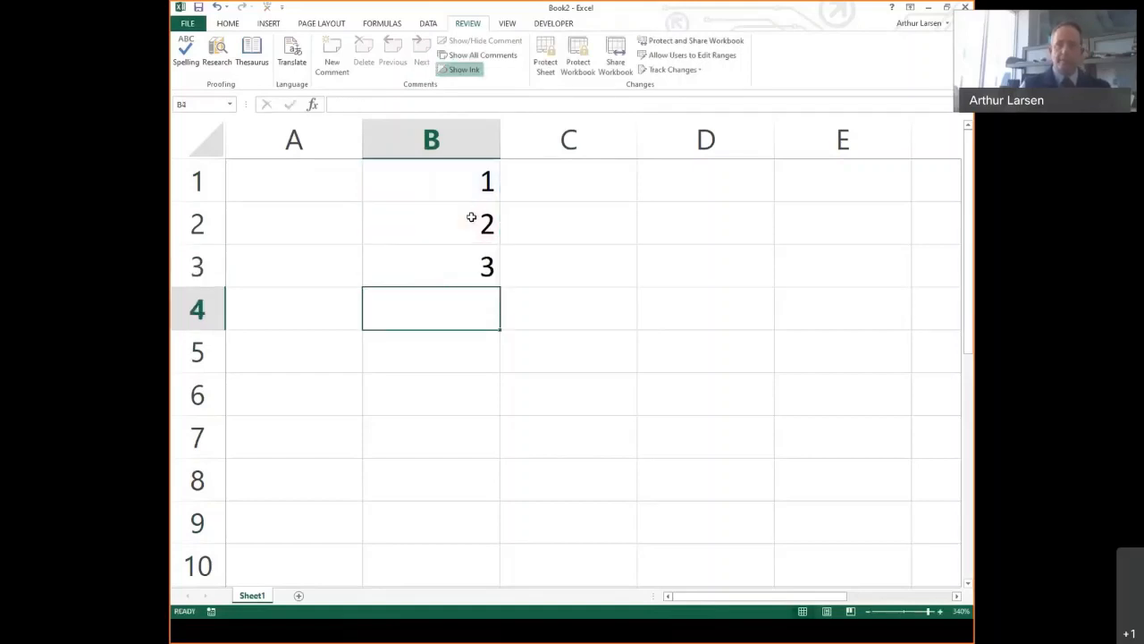
# Examine the formula stored in cell B3 and the highlighted cells it references, leaving it unedited
pyautogui.click(486, 269)
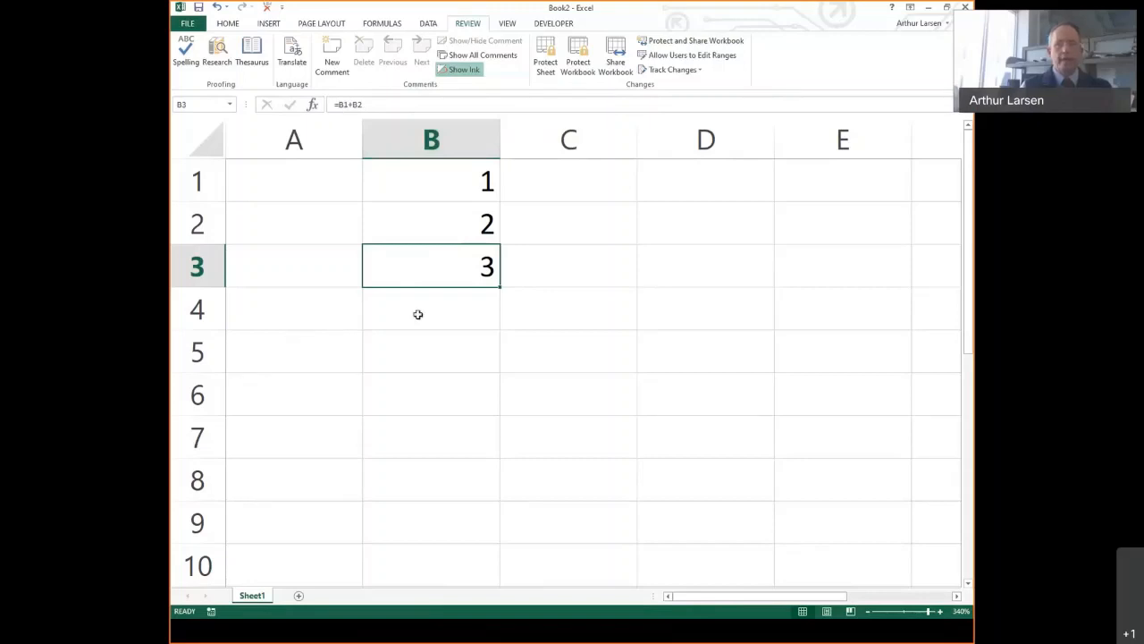
pyautogui.click(367, 105)
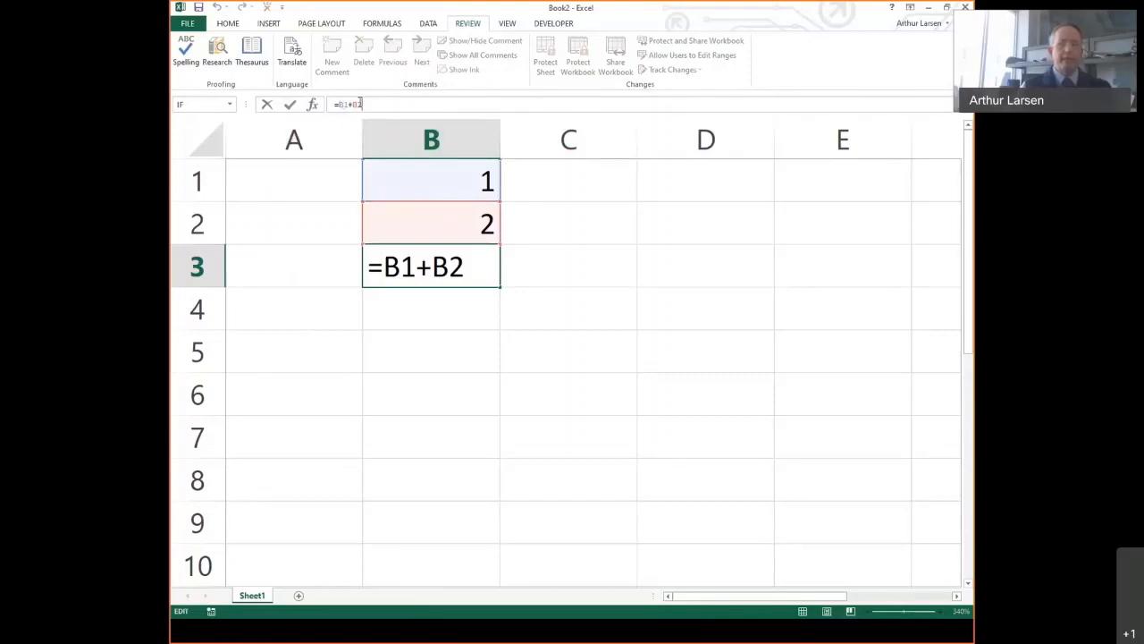
pyautogui.click(547, 263)
pyautogui.click(437, 256)
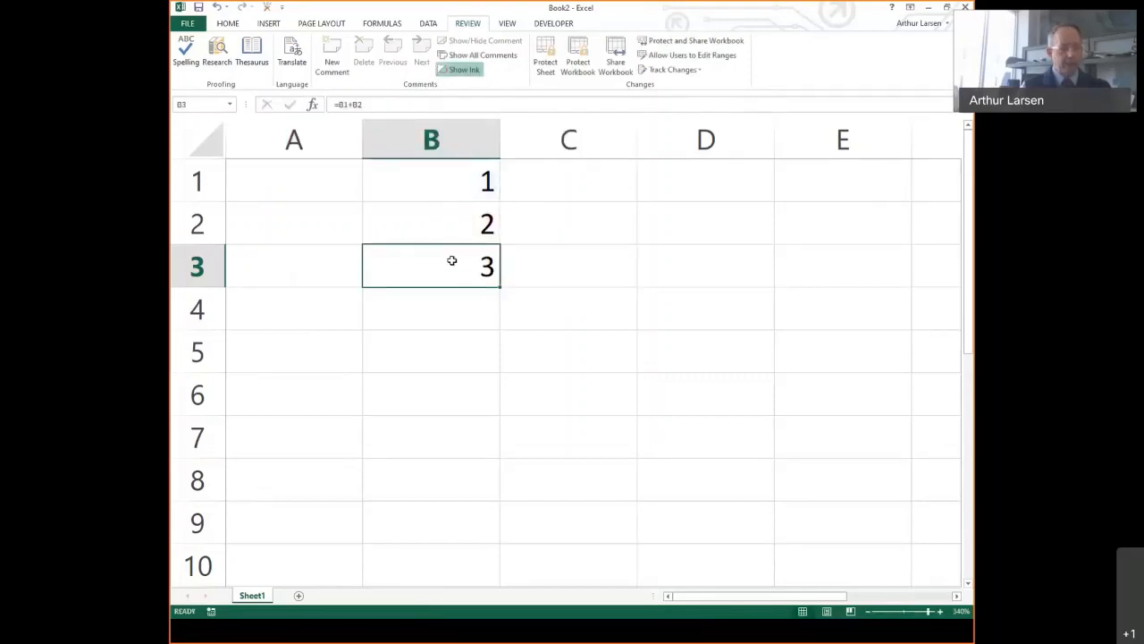
pyautogui.doubleClick(451, 261)
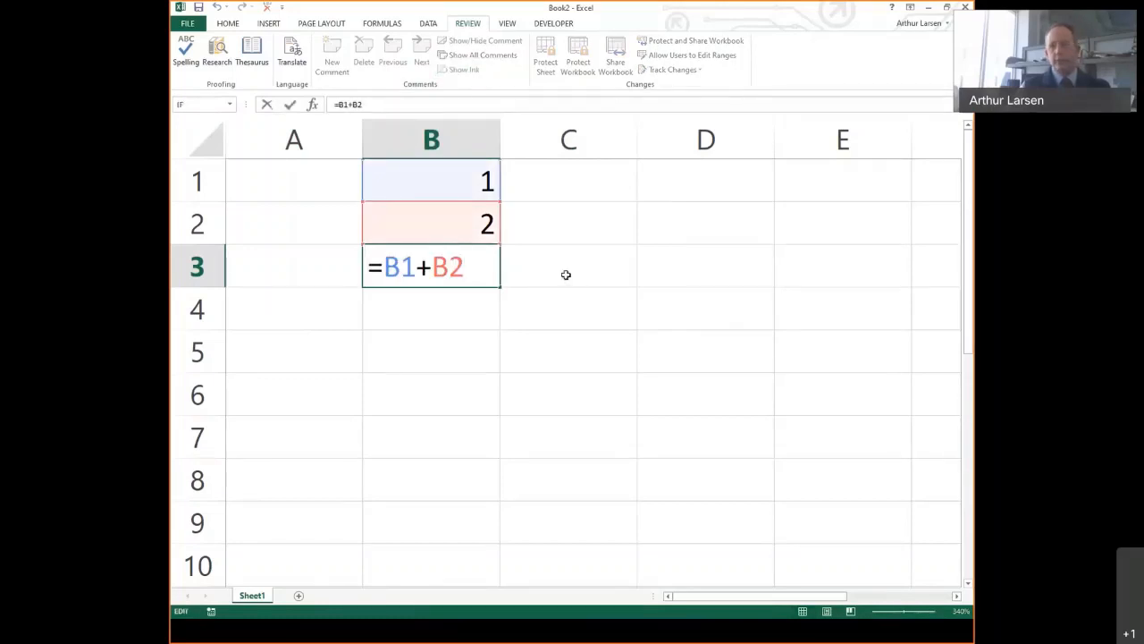
pyautogui.click(531, 278)
pyautogui.click(471, 267)
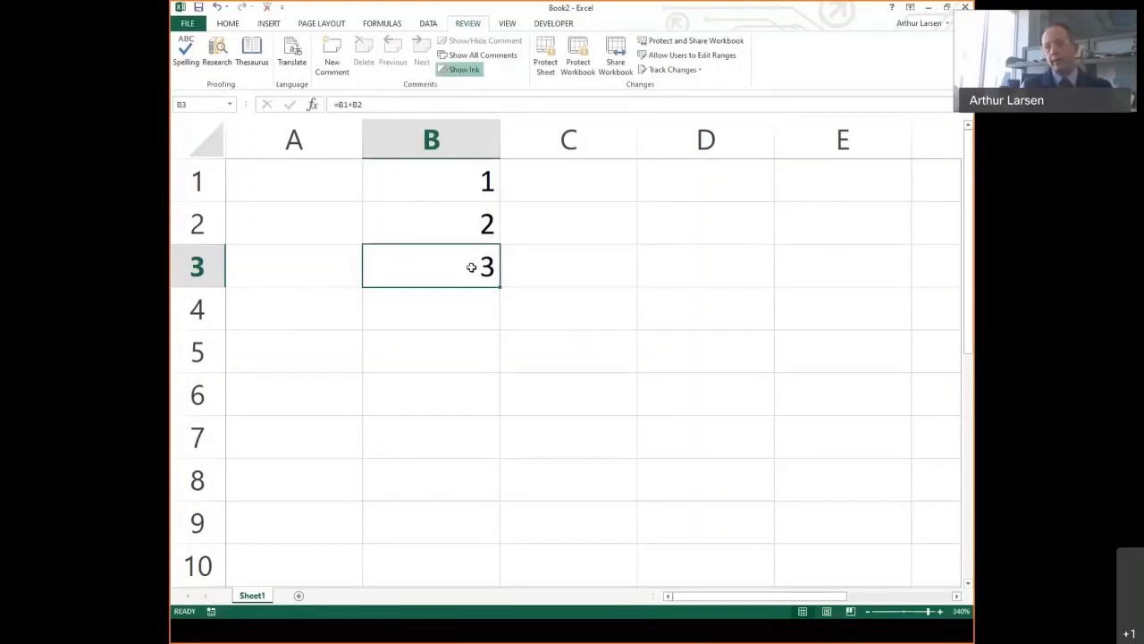
pyautogui.doubleClick(471, 267)
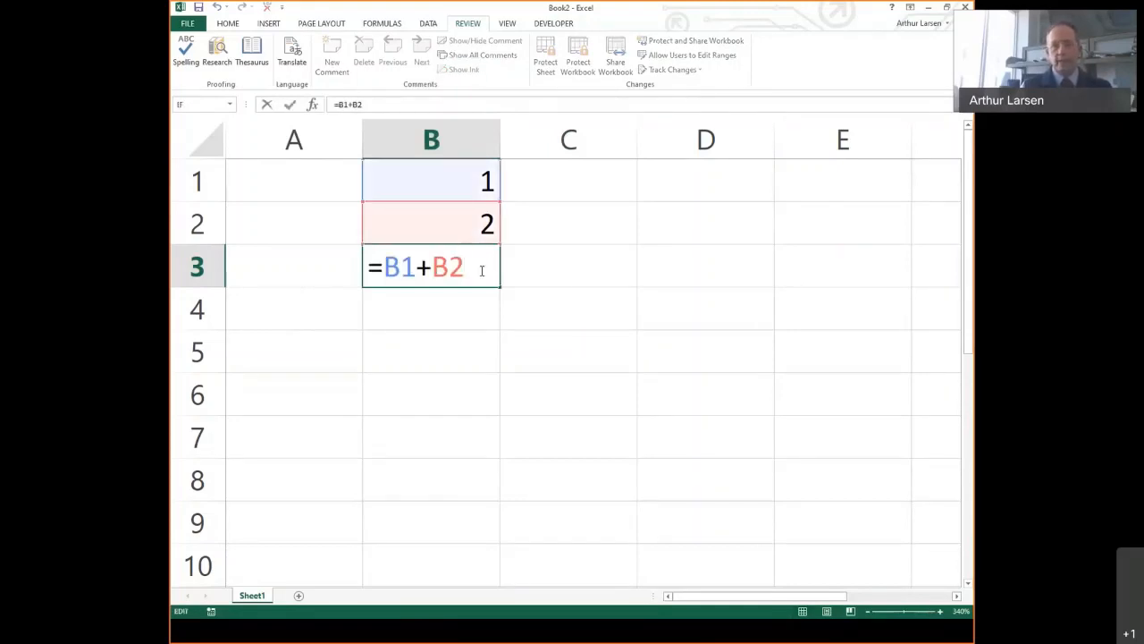
pyautogui.click(581, 290)
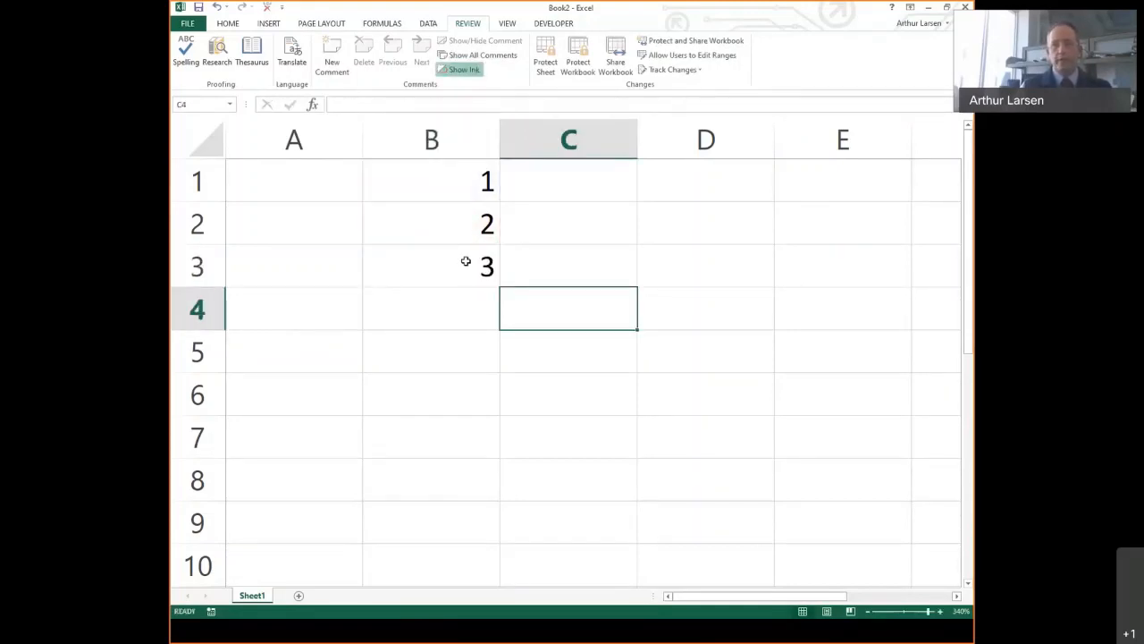
pyautogui.click(465, 261)
pyautogui.doubleClick(466, 261)
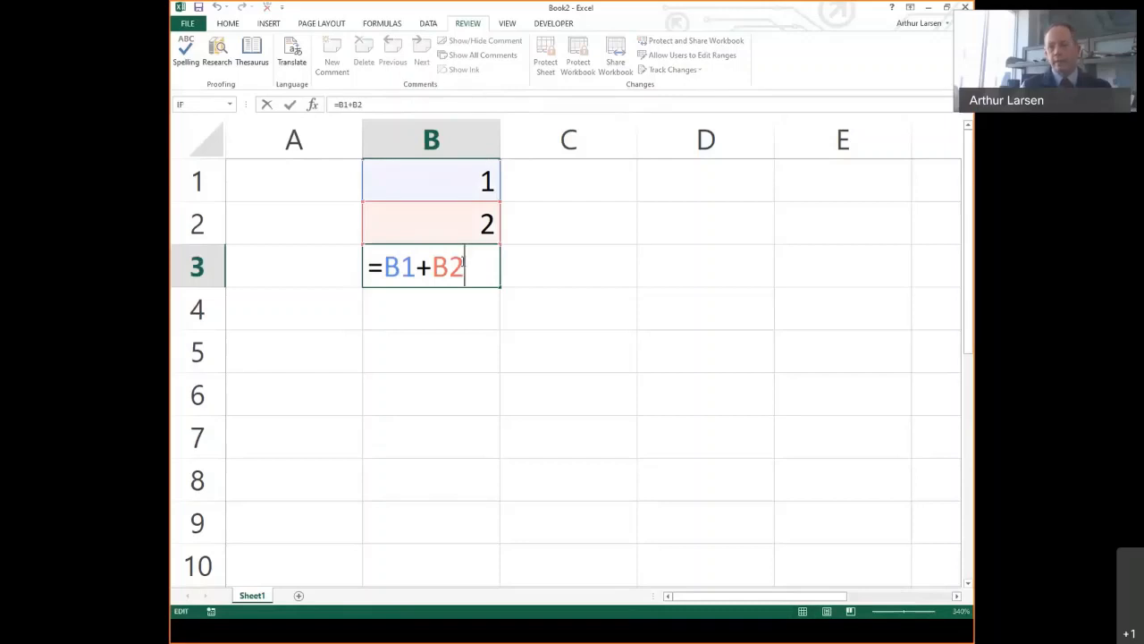
pyautogui.click(563, 291)
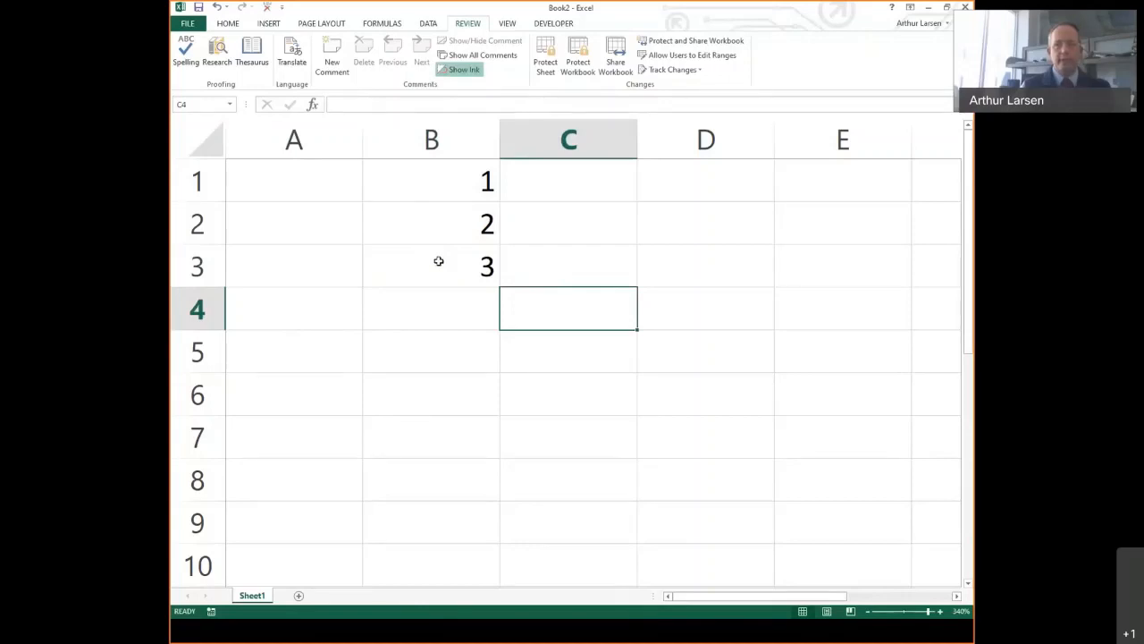
pyautogui.click(479, 271)
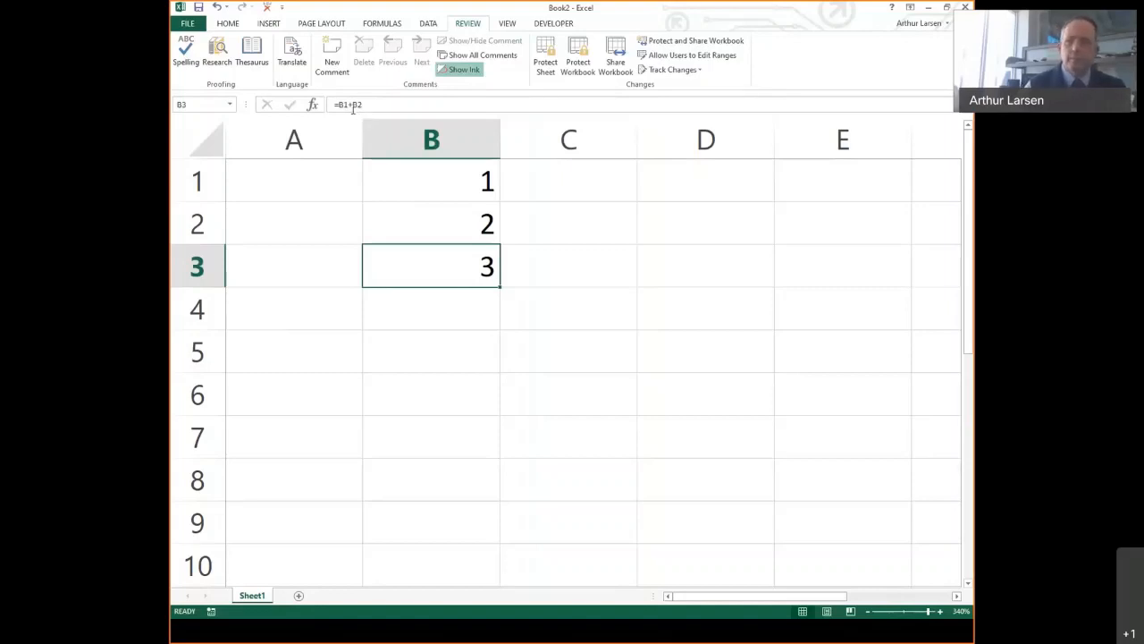
# Return to the slide show and advance to the Layout (Sheet Tabs) slide
pyautogui.click(931, 8)
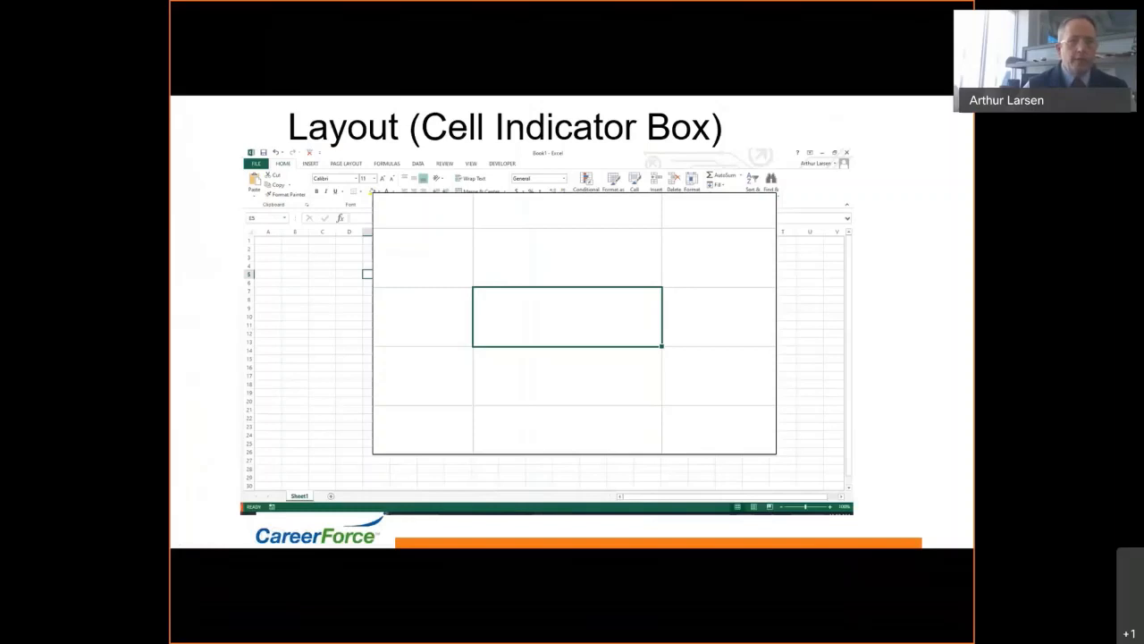
pyautogui.press('Right')
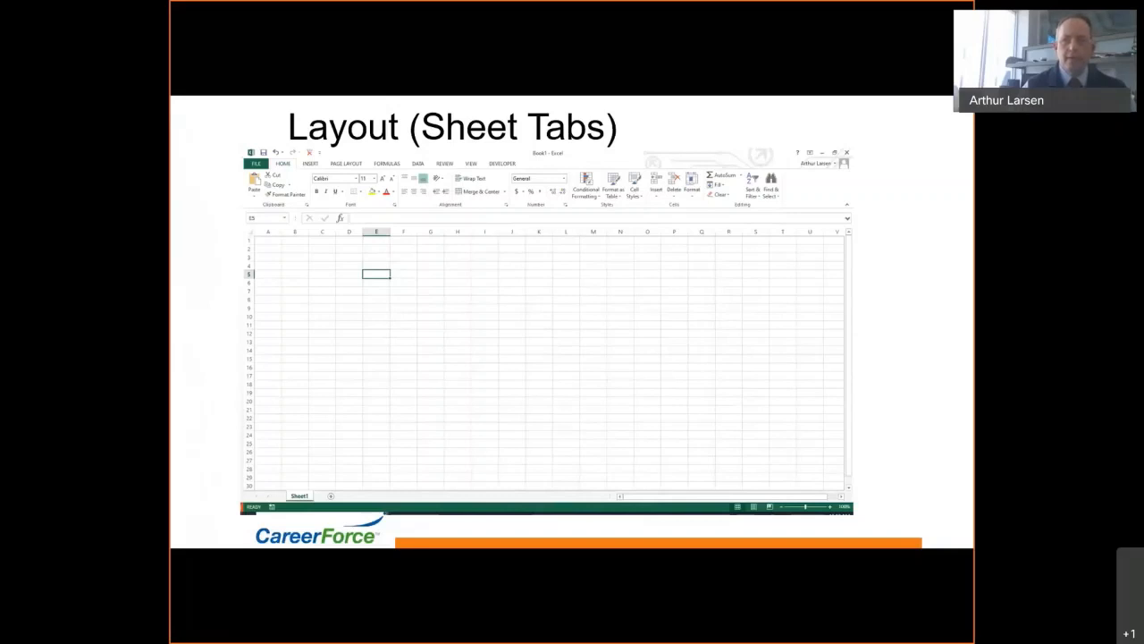
# Reveal the arrow pointing at the Sheet1 tab on the Layout (Sheet Tabs) slide
pyautogui.press('Right')
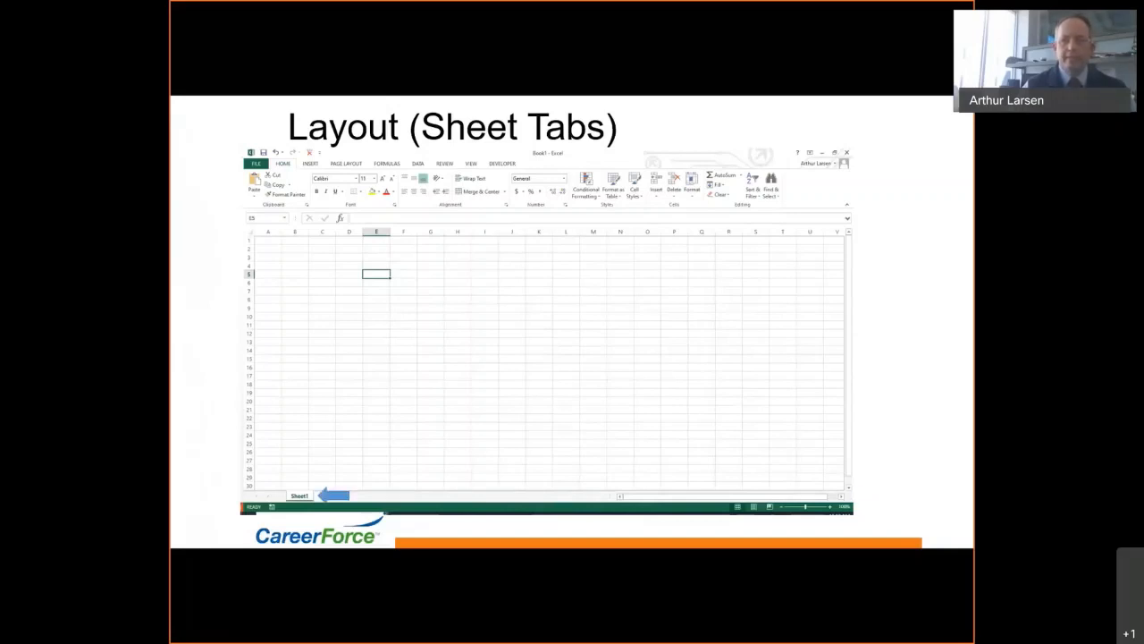
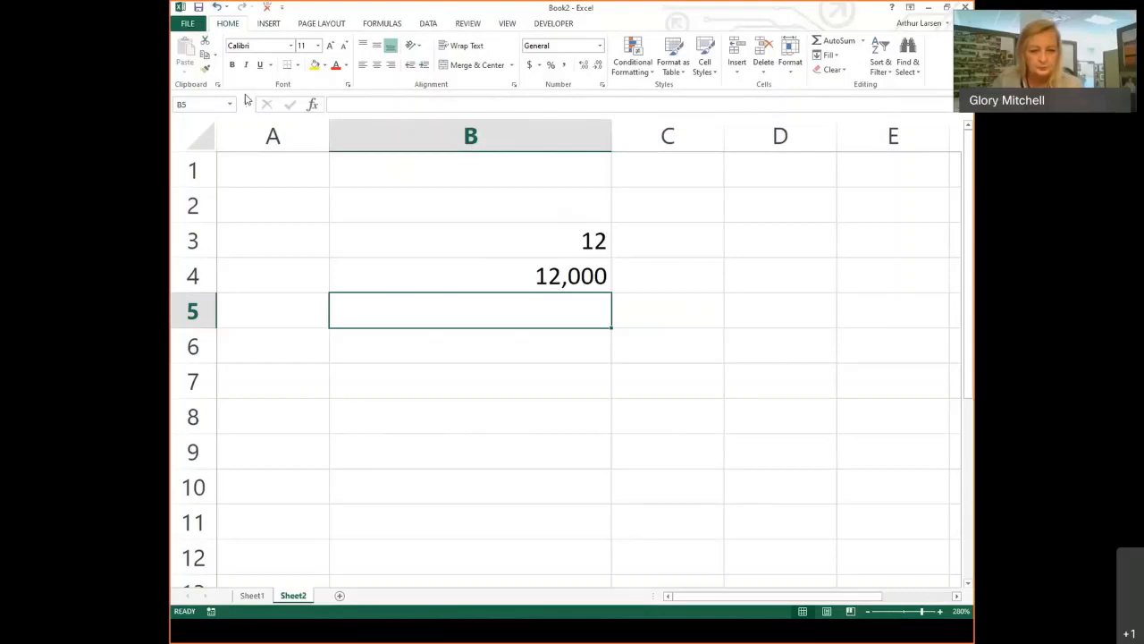
# Look through the templates offered for a new workbook and return to Sheet2 without creating one
pyautogui.click(189, 24)
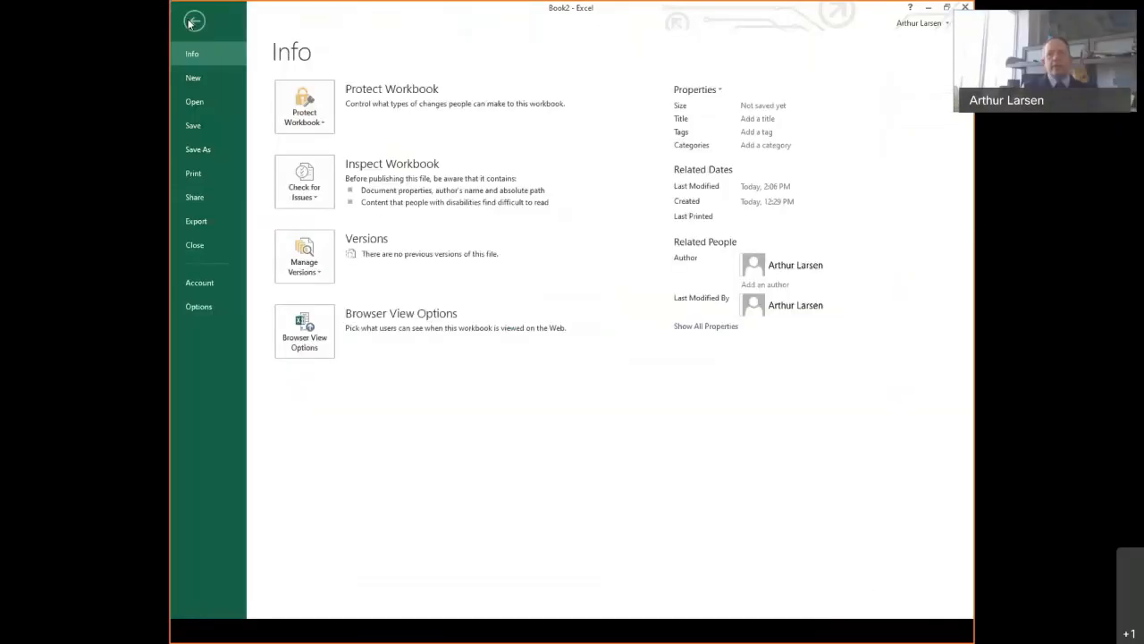
pyautogui.click(200, 78)
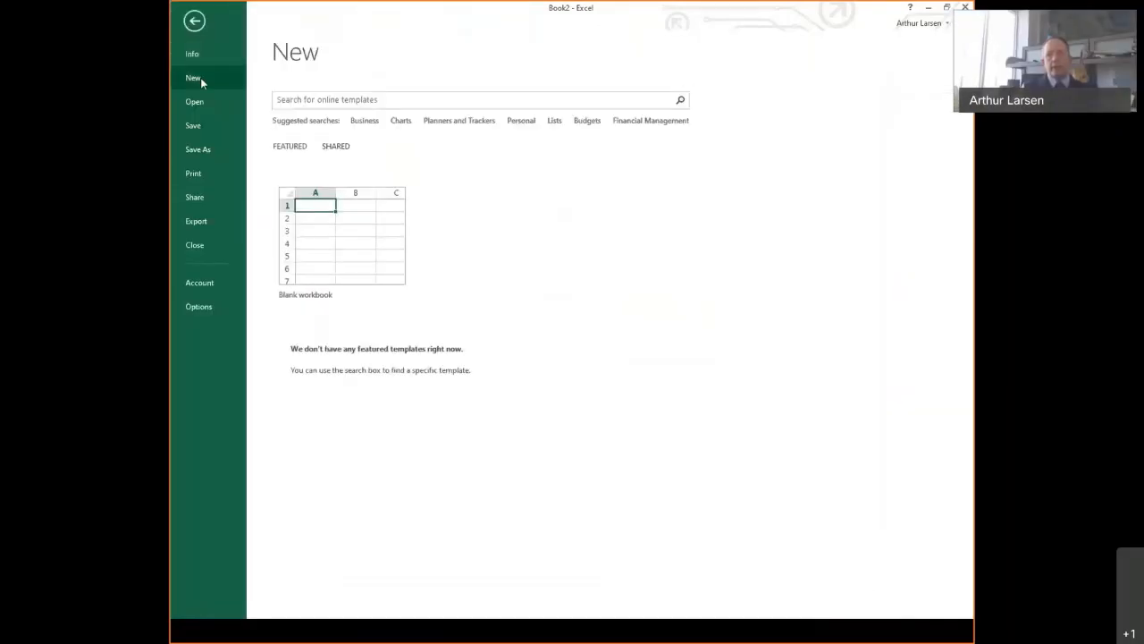
pyautogui.click(193, 32)
pyautogui.click(188, 26)
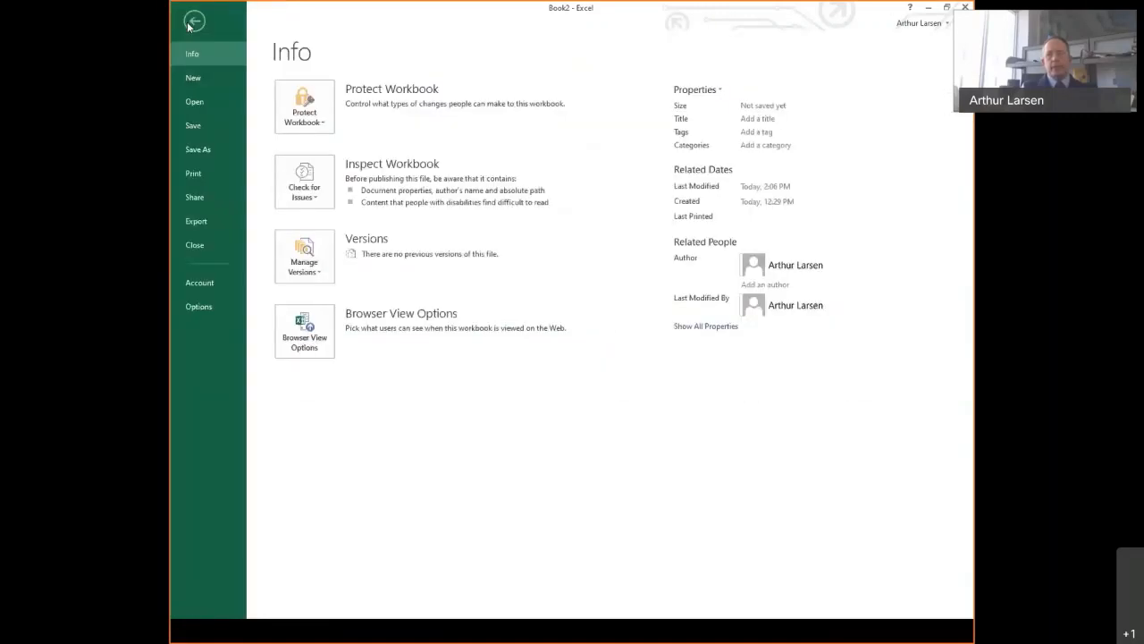
pyautogui.click(193, 80)
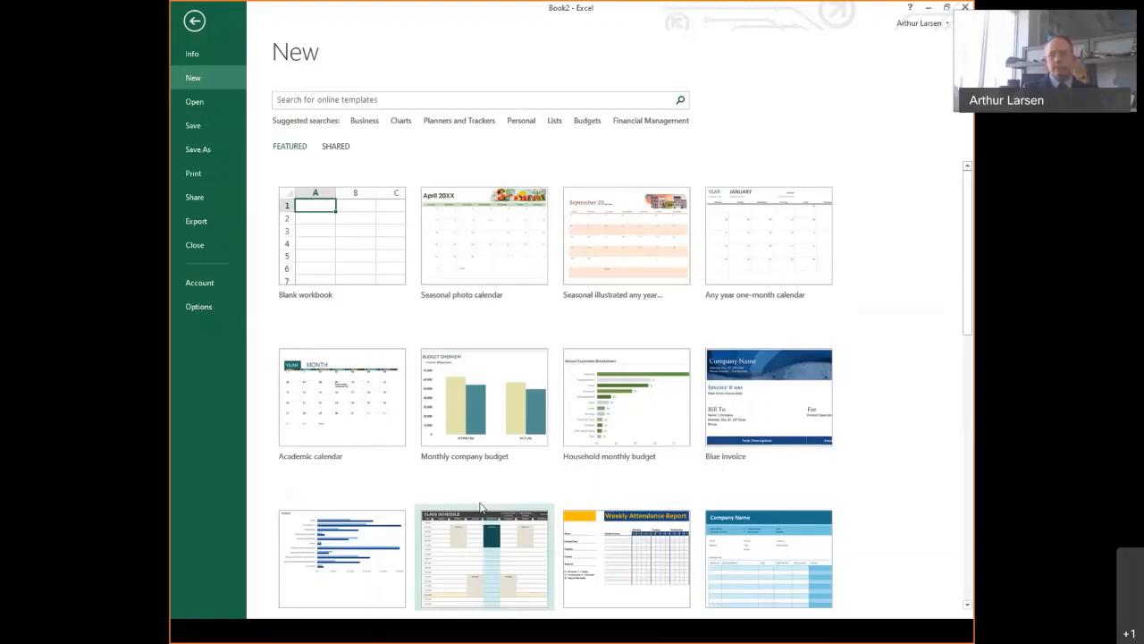
pyautogui.click(194, 22)
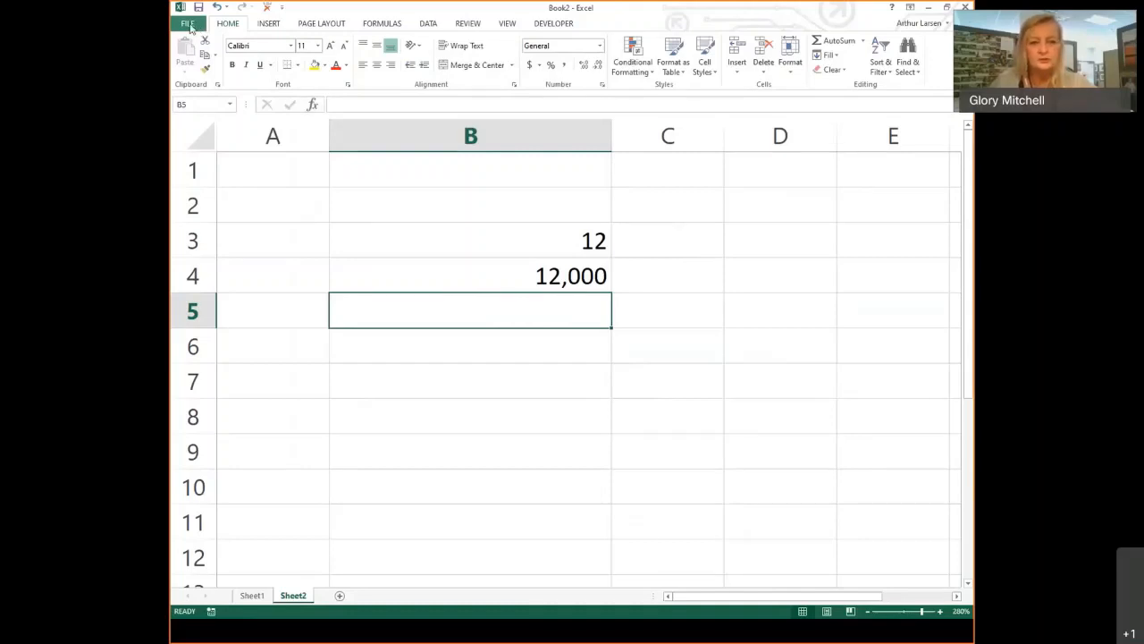
# Narrow column B to suit its numbers and enter 5, 1000 and 344 in cells A1, B1 and C1
pyautogui.moveTo(610, 135); pyautogui.dragTo(422, 135)
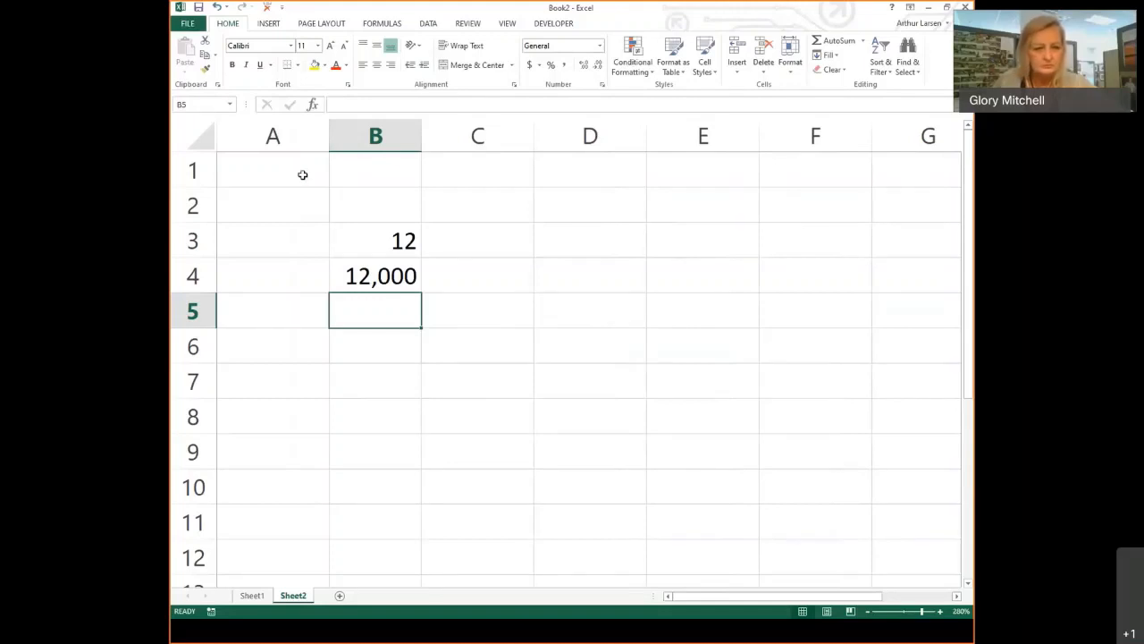
pyautogui.click(302, 174)
pyautogui.write('5')
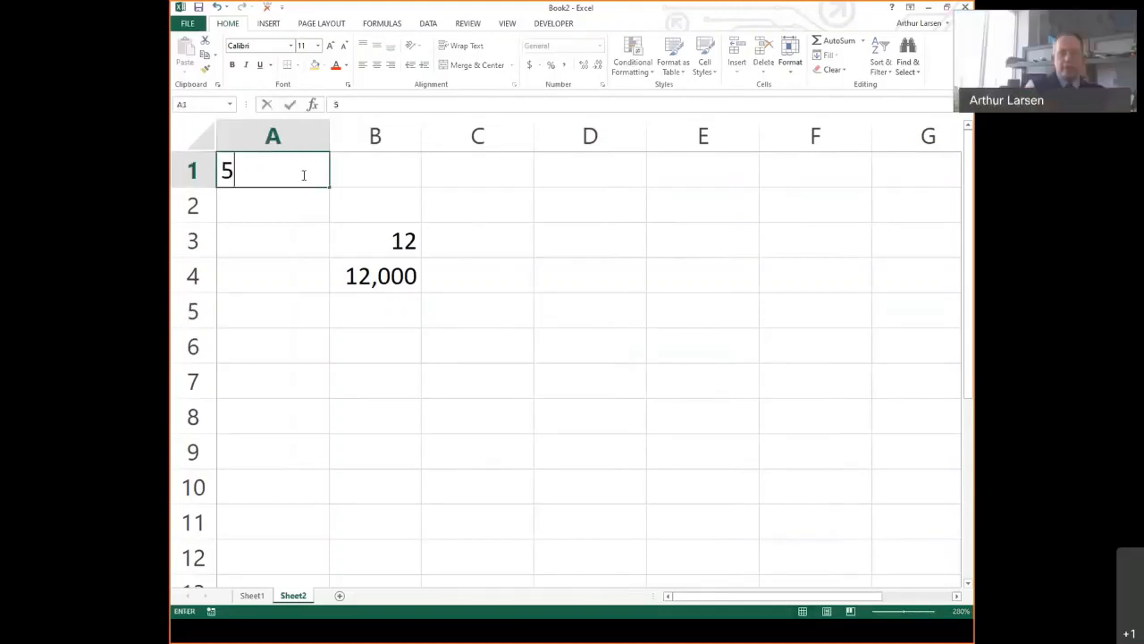
pyautogui.press('Tab')
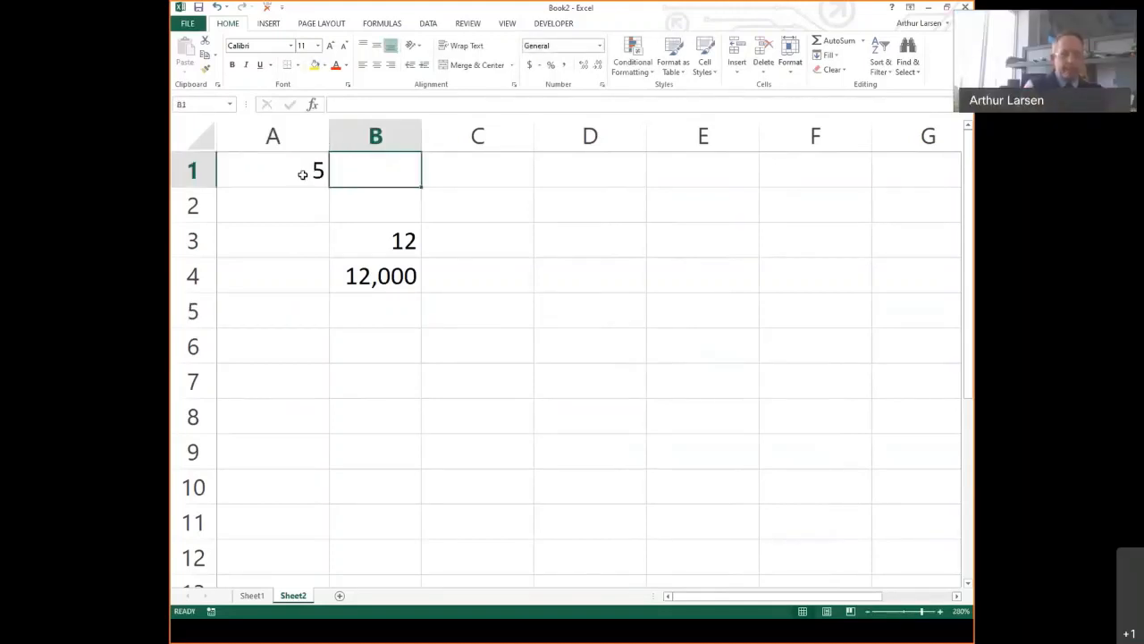
pyautogui.write('1000')
pyautogui.press('Tab')
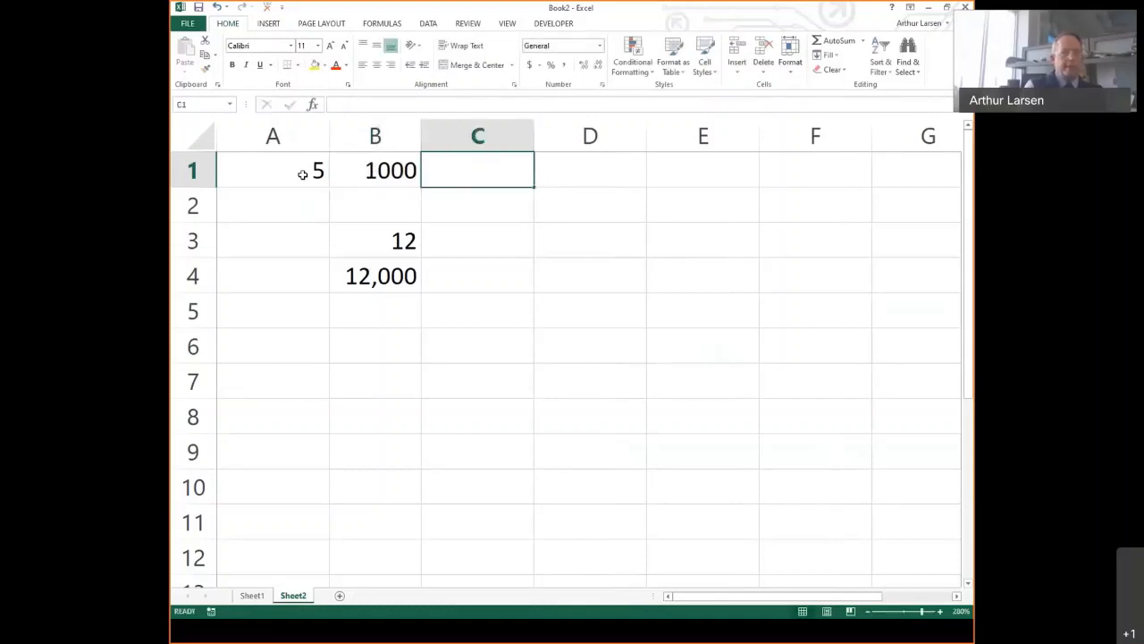
pyautogui.write('344')
pyautogui.press('Return')
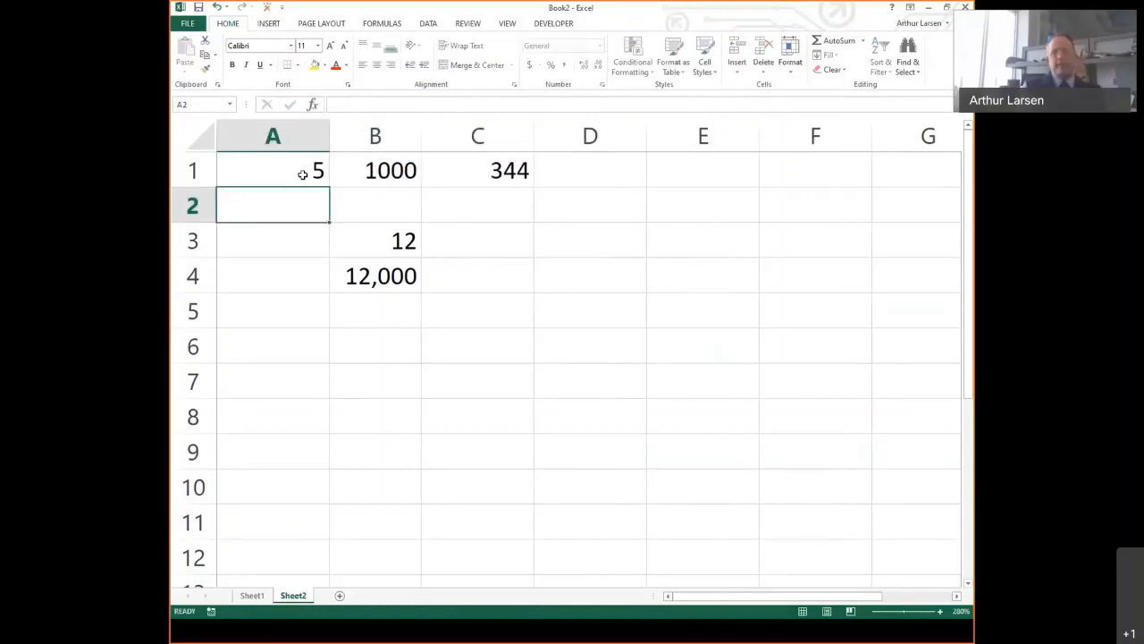
# Narrow column B until its larger numbers no longer fit and restore it, once with AutoFit and once by resizing manually
pyautogui.moveTo(421, 137); pyautogui.dragTo(364, 135)
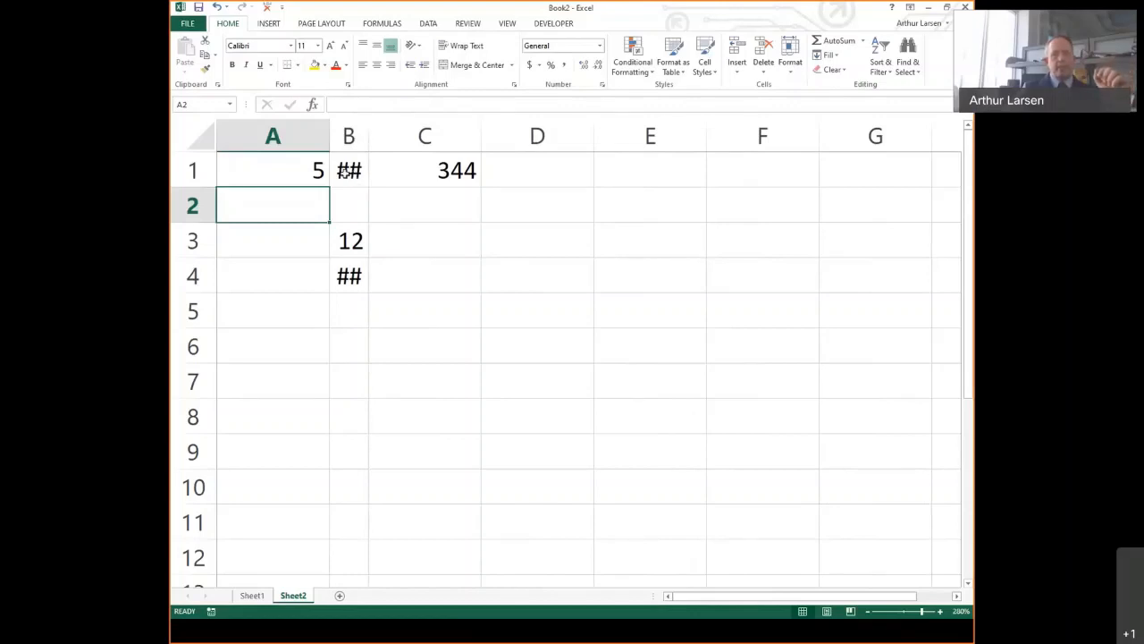
pyautogui.click(344, 173)
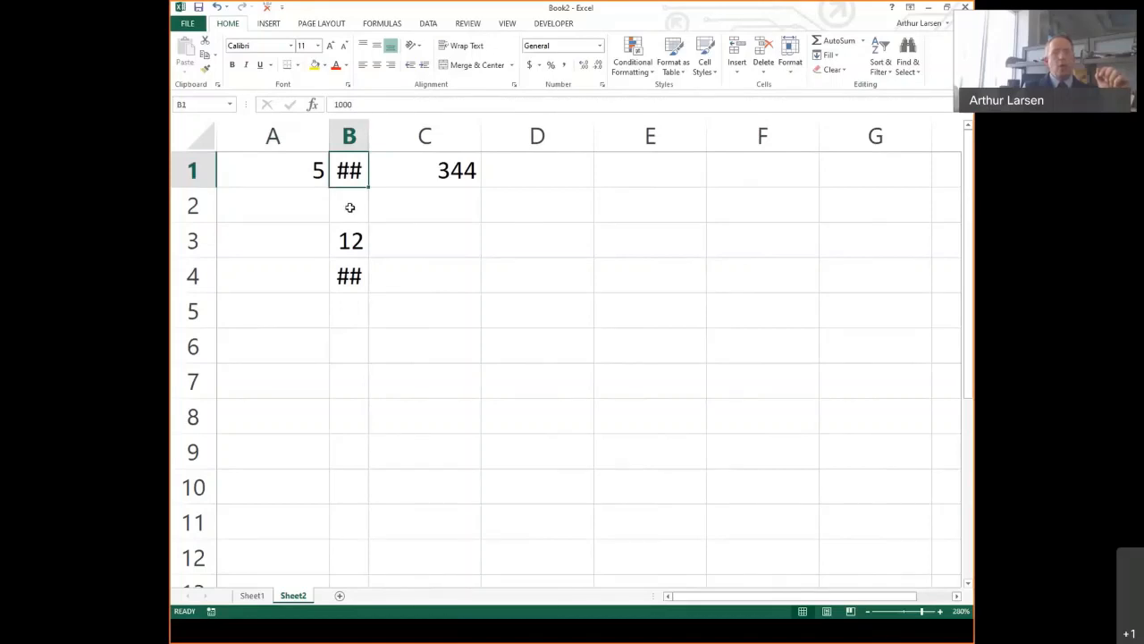
pyautogui.doubleClick(368, 134)
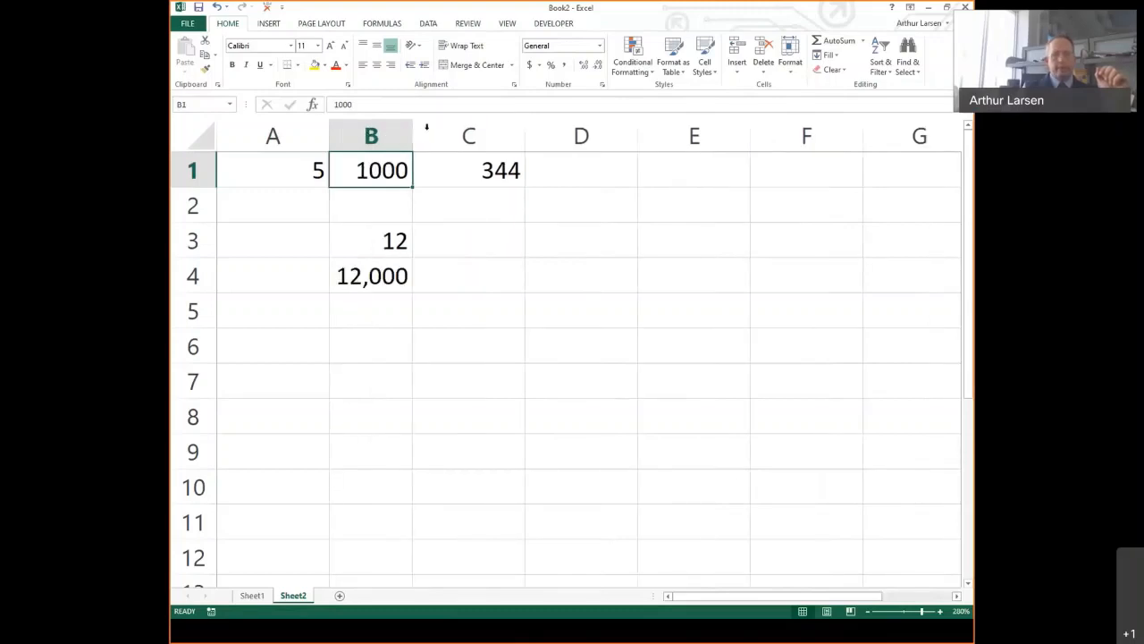
pyautogui.moveTo(410, 134); pyautogui.dragTo(368, 134)
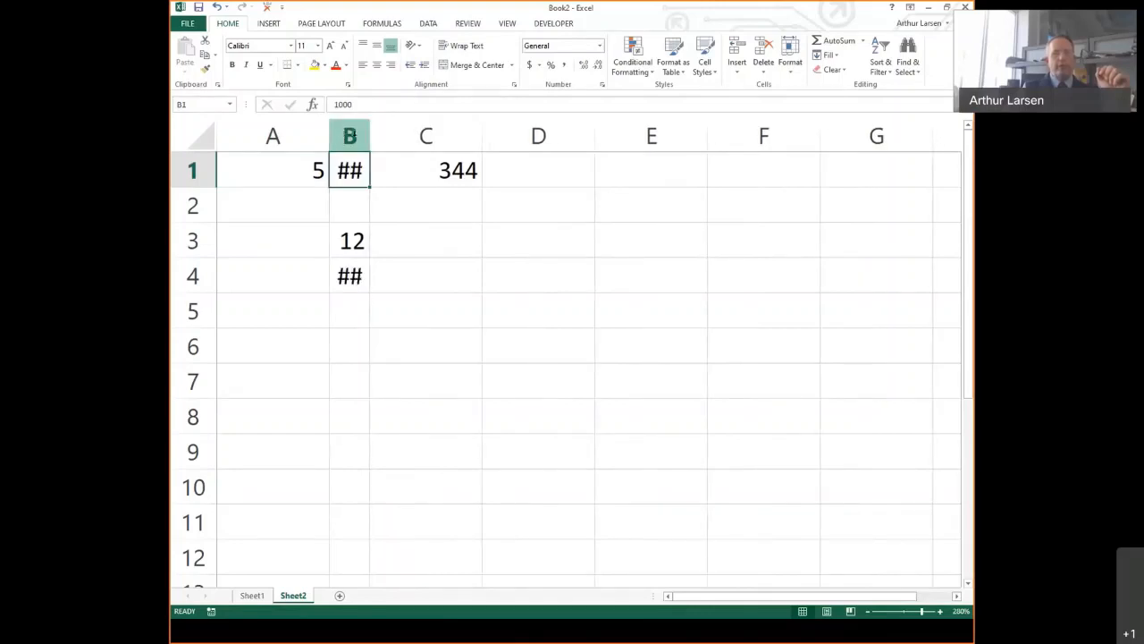
pyautogui.moveTo(367, 136); pyautogui.dragTo(419, 135)
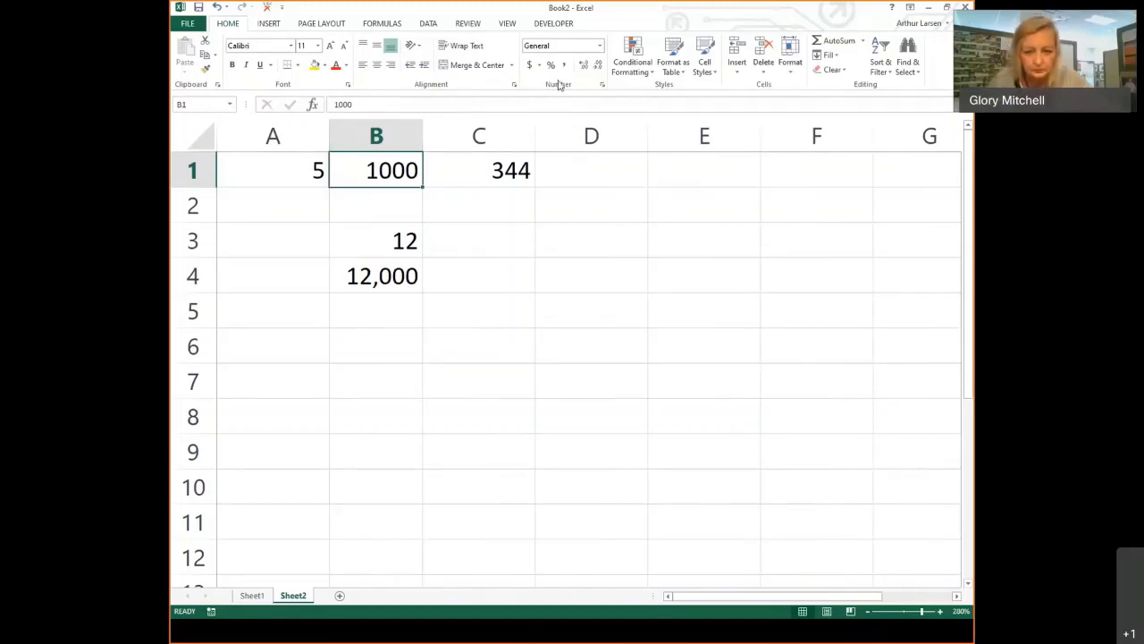
# Widen column C far beyond its number, and narrow it back to about its former width
pyautogui.click(617, 206)
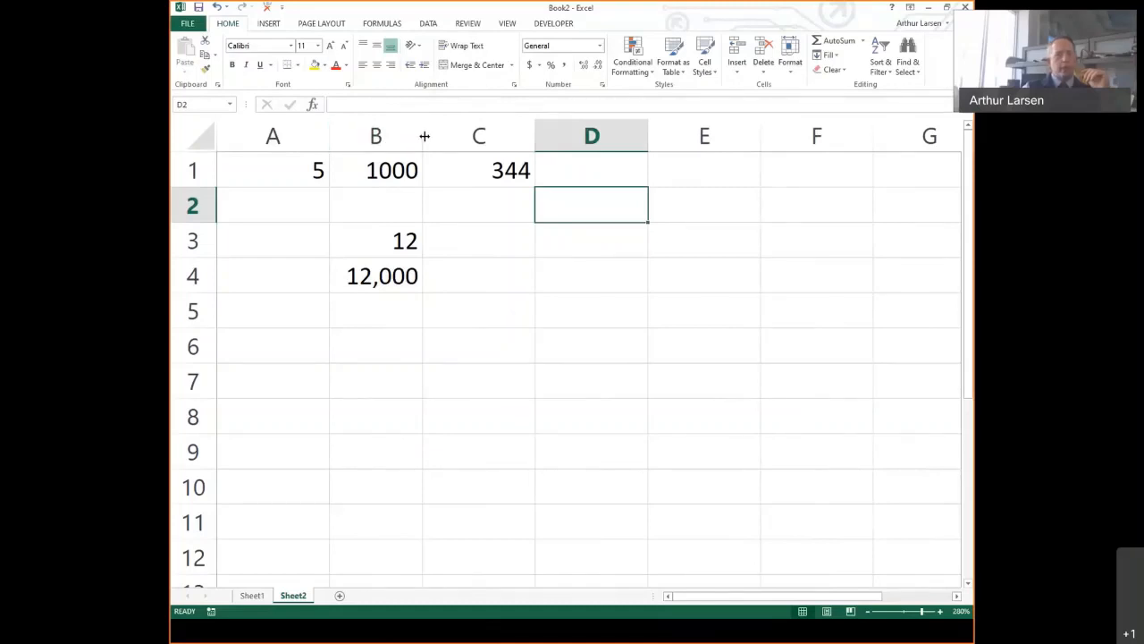
pyautogui.moveTo(535, 143); pyautogui.dragTo(718, 143)
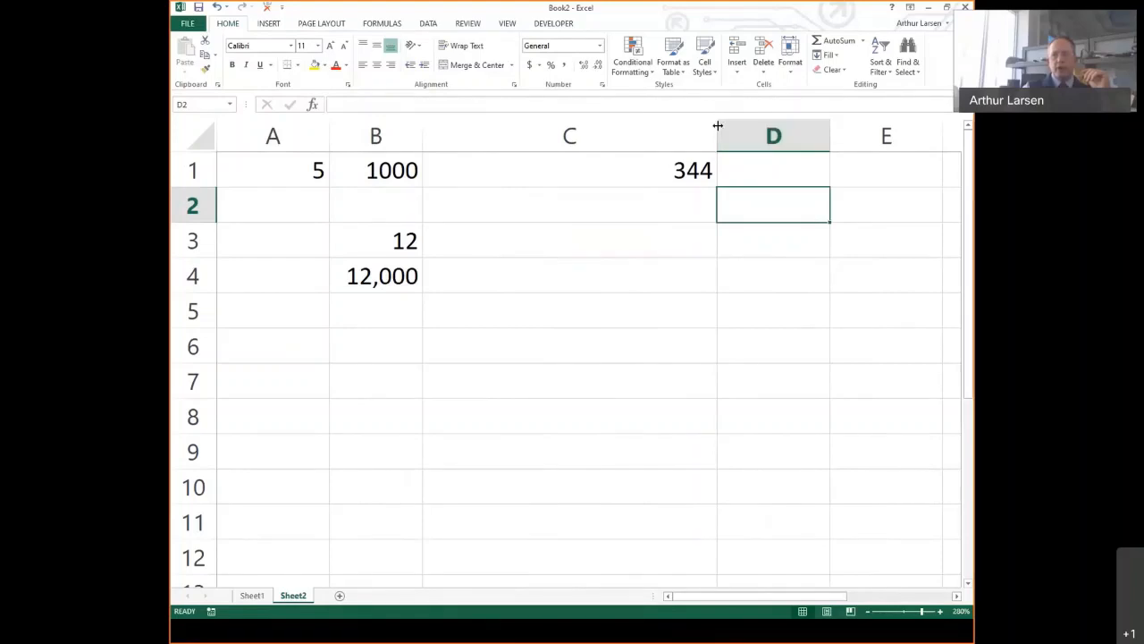
pyautogui.moveTo(717, 126); pyautogui.dragTo(527, 147)
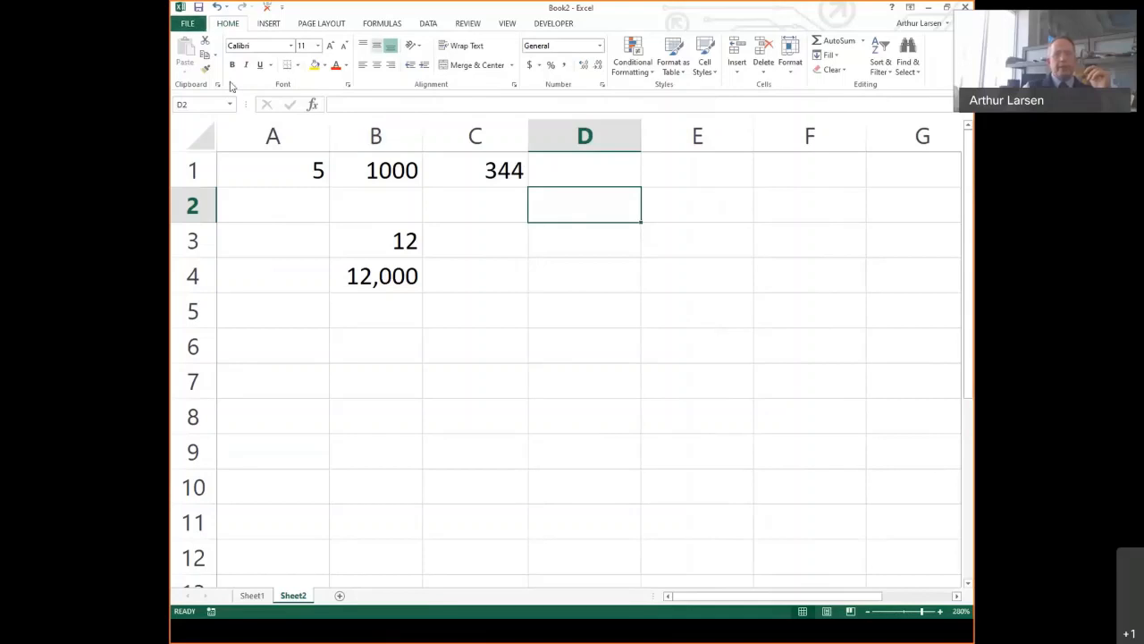
# Check Sheet2's print preview and the choices for what to print, and return to the worksheet without printing
pyautogui.click(187, 25)
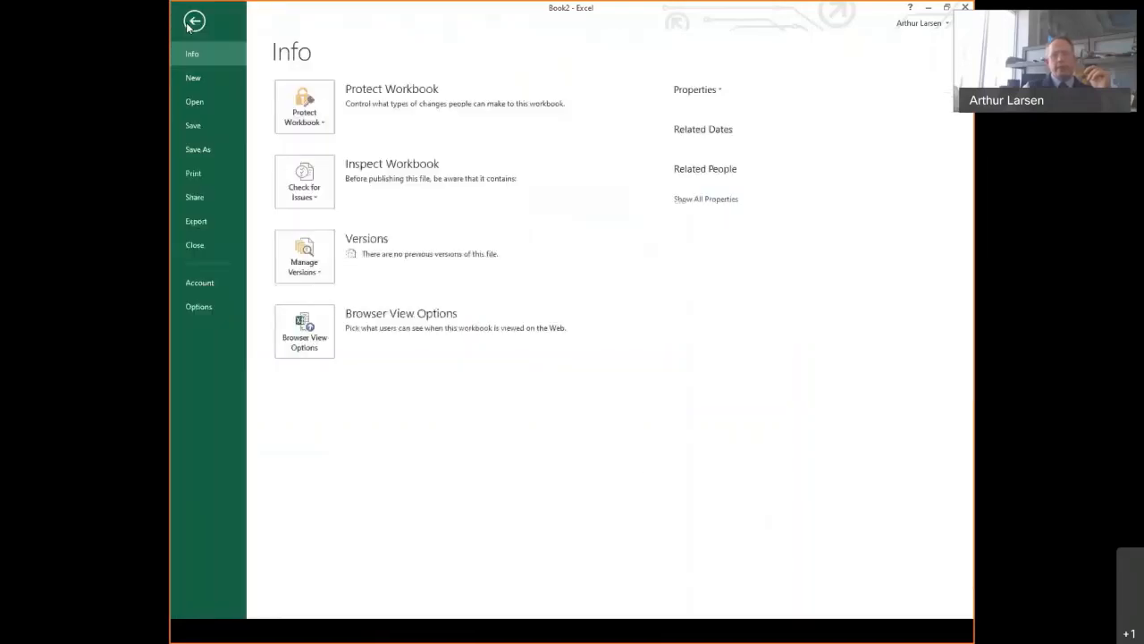
pyautogui.click(194, 173)
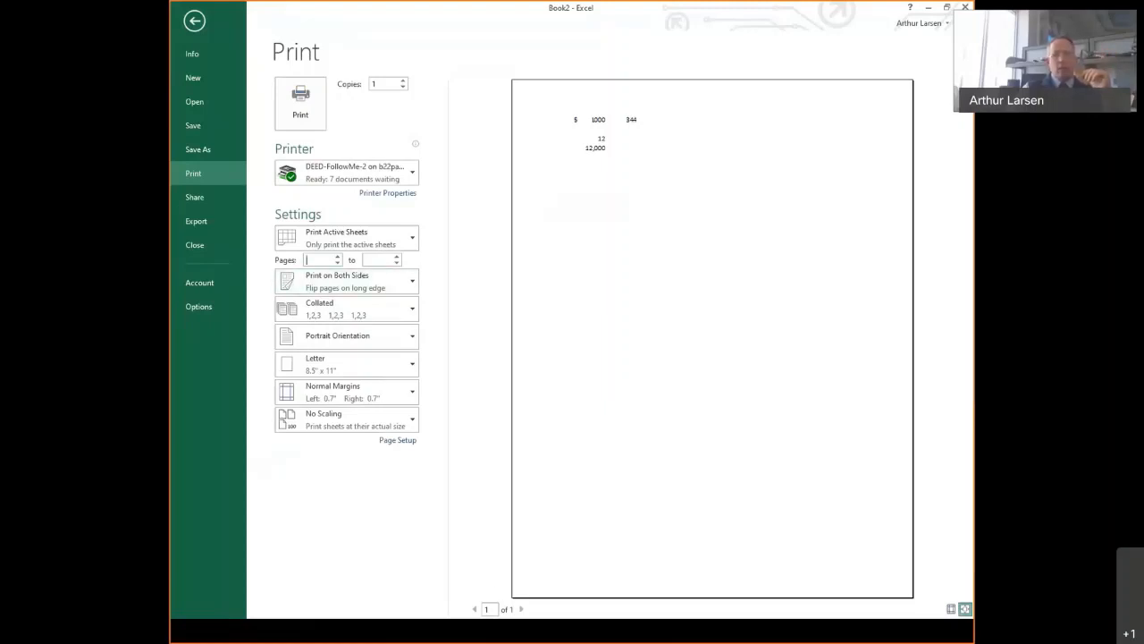
pyautogui.click(413, 239)
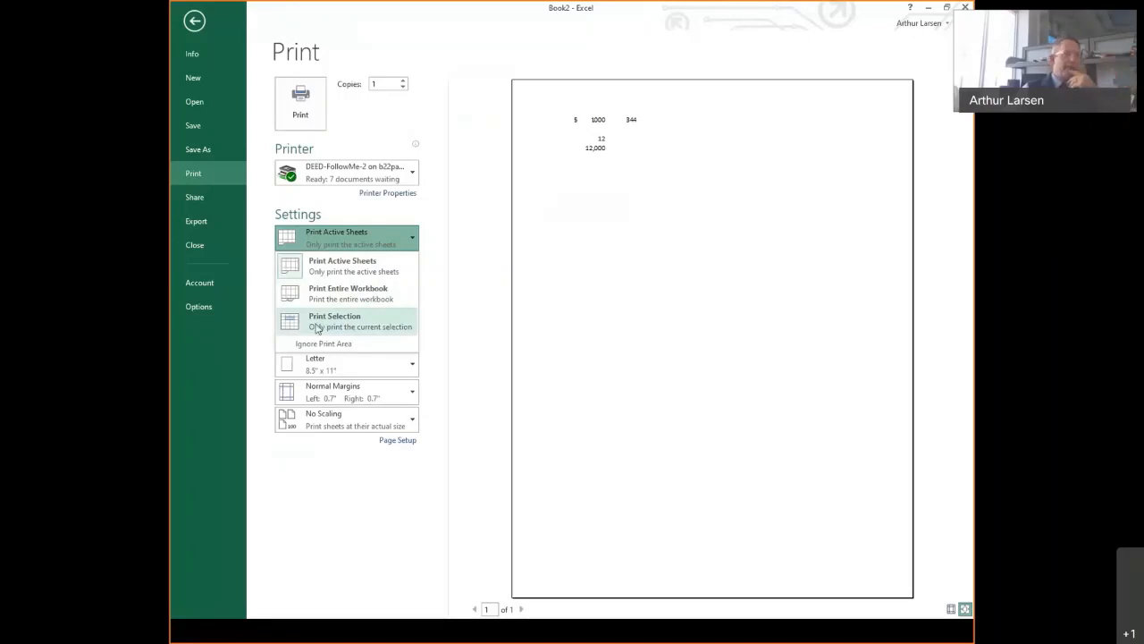
pyautogui.click(199, 25)
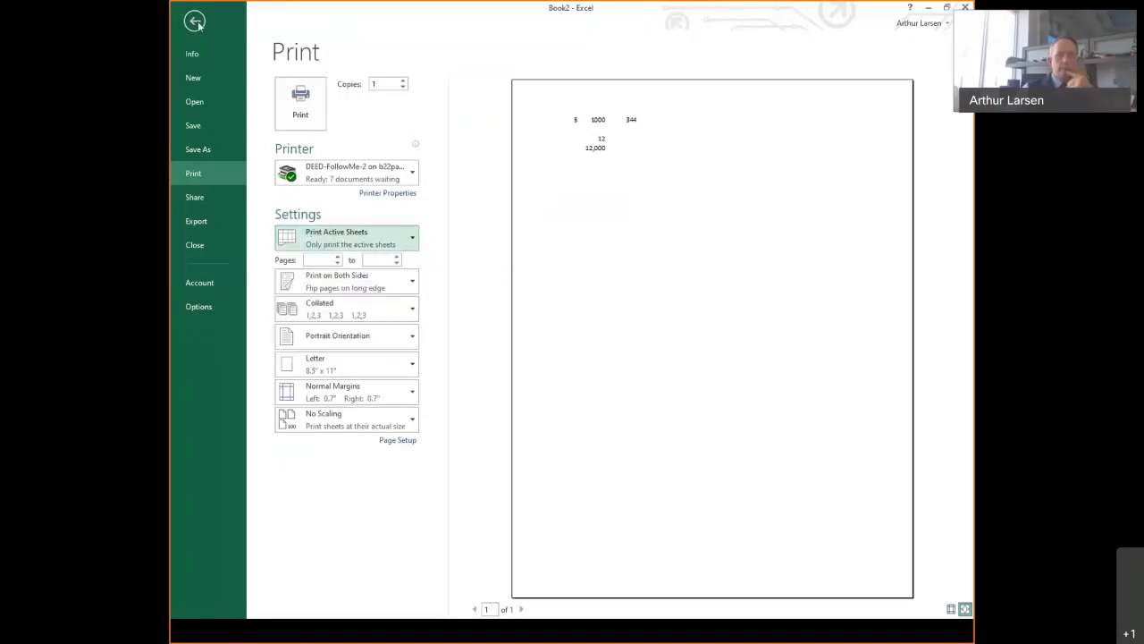
pyautogui.click(199, 25)
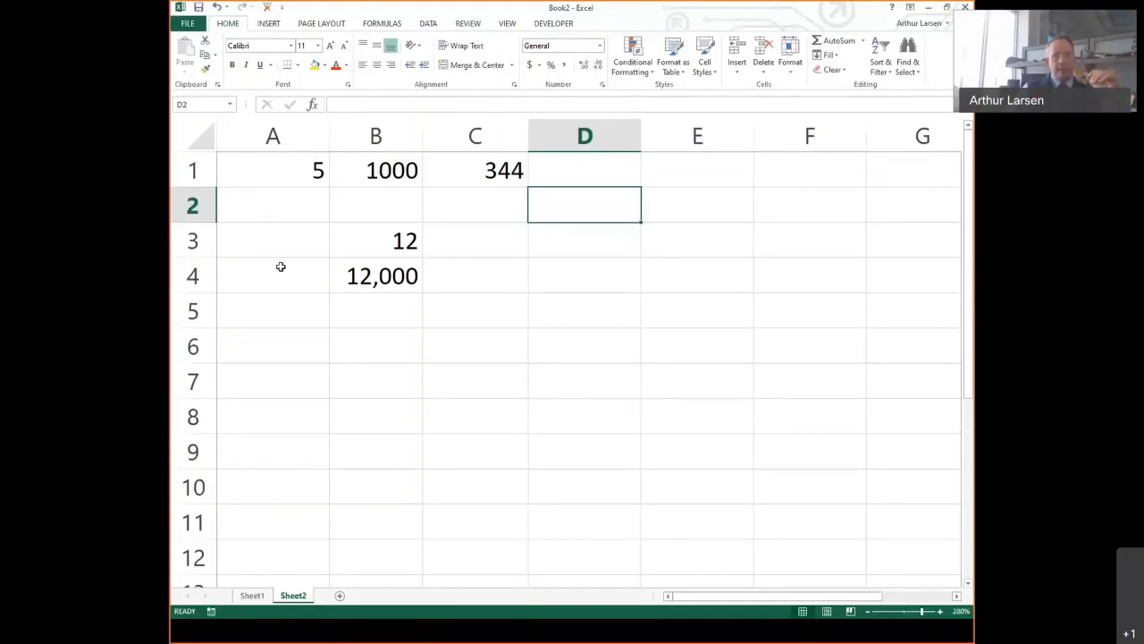
# Apply All Borders to the range A1:C4 and deselect it to view the lines
pyautogui.moveTo(268, 161); pyautogui.dragTo(514, 273)
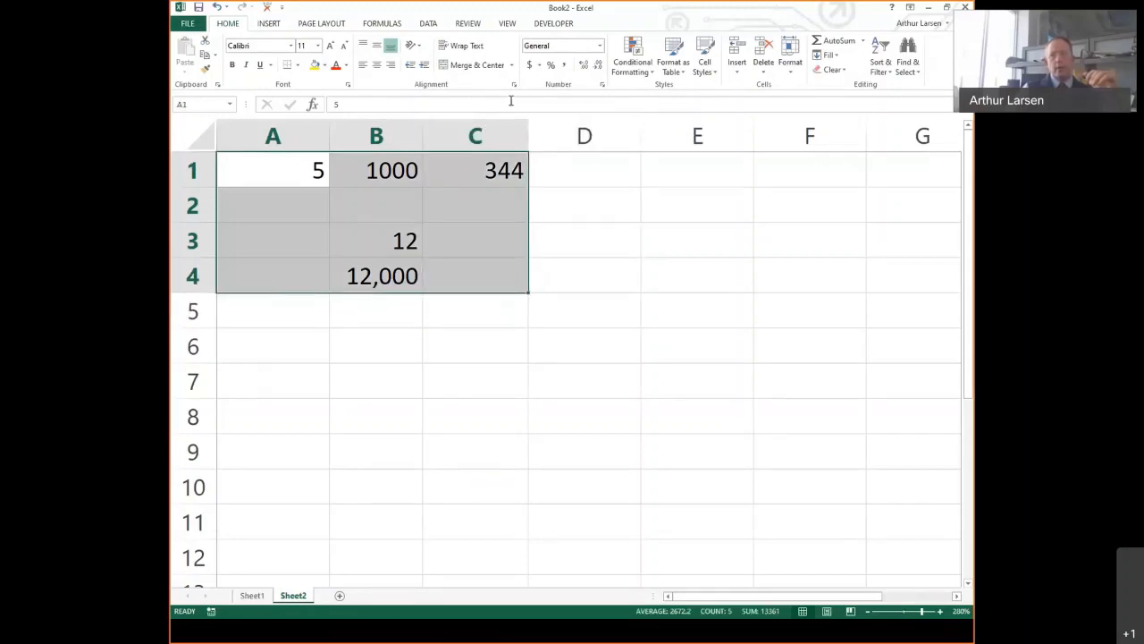
pyautogui.click(299, 70)
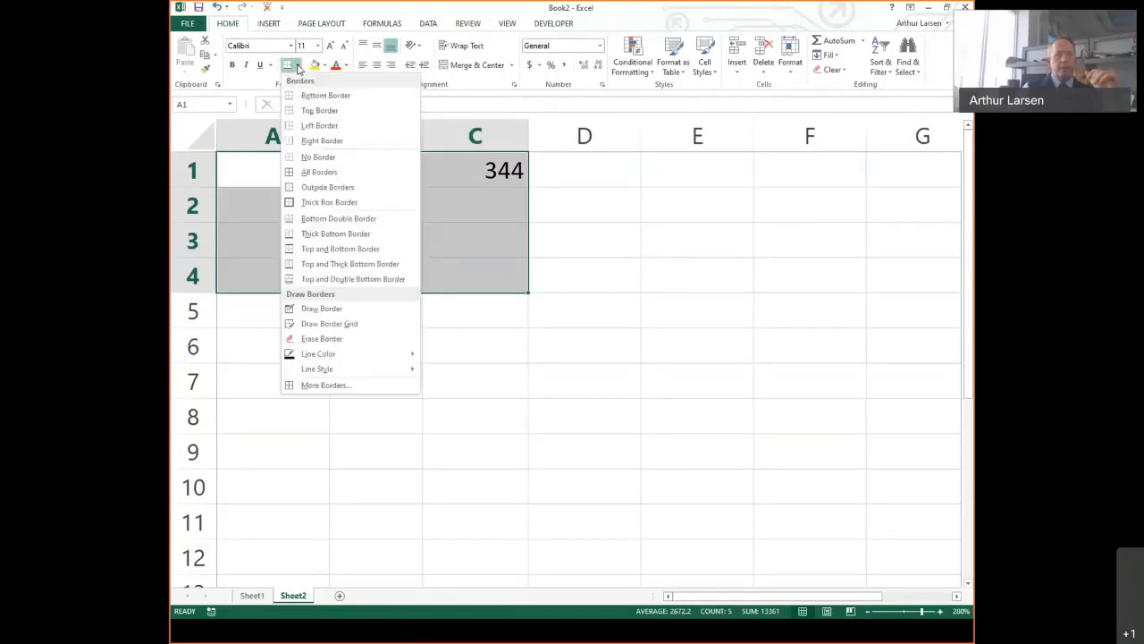
pyautogui.click(313, 172)
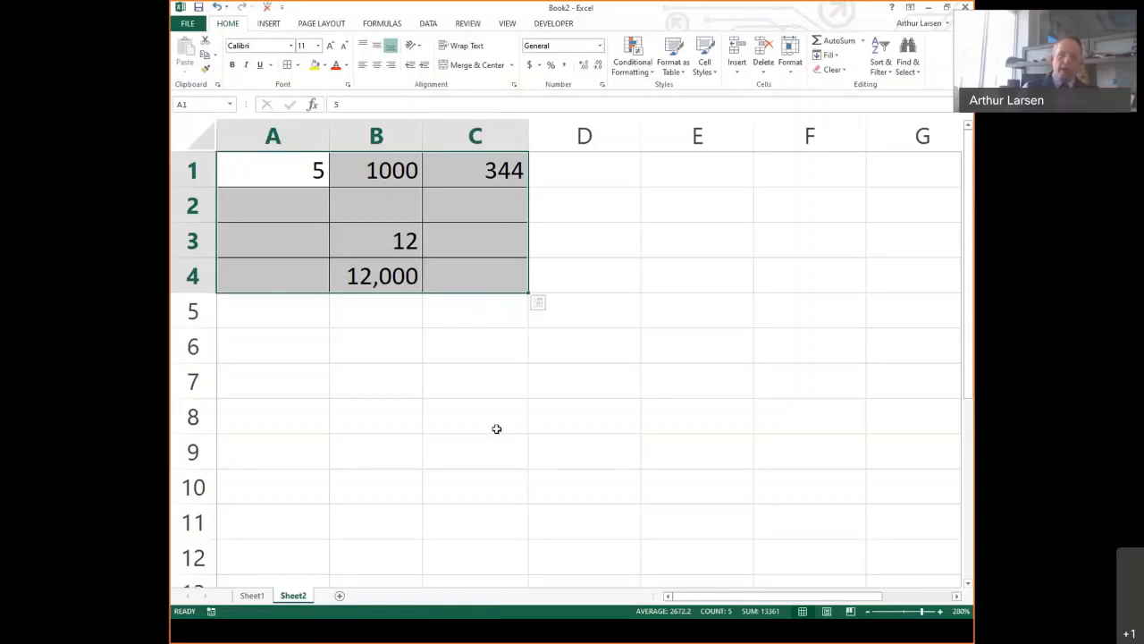
pyautogui.click(671, 254)
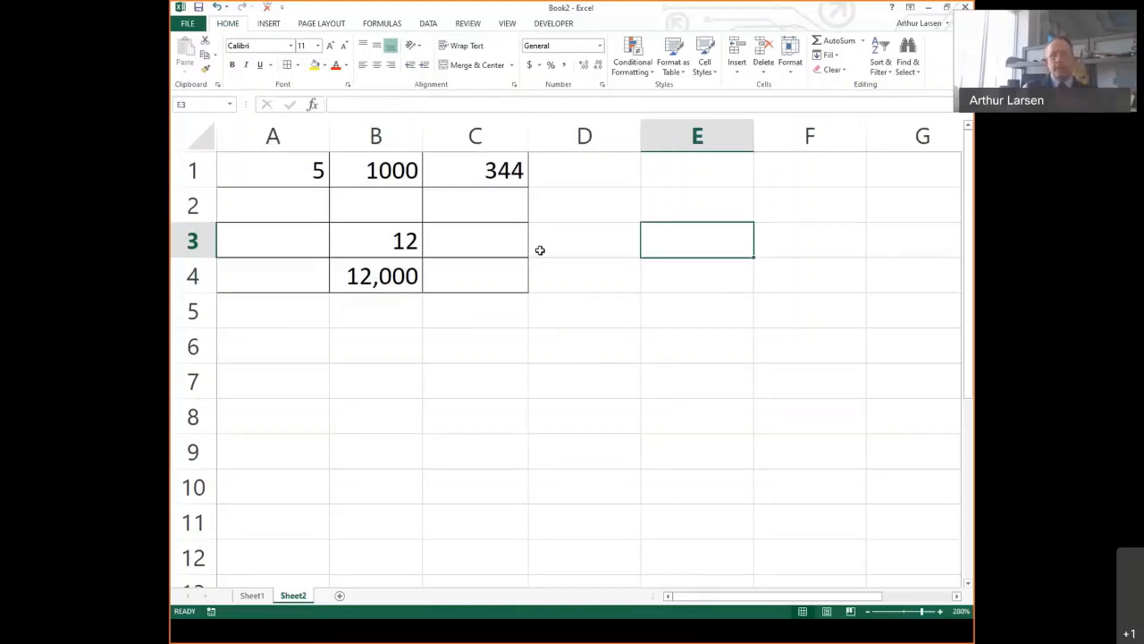
# Enable gridline printing for Sheet2 through Page Setup, and hide the gridlines in the worksheet view
pyautogui.click(334, 23)
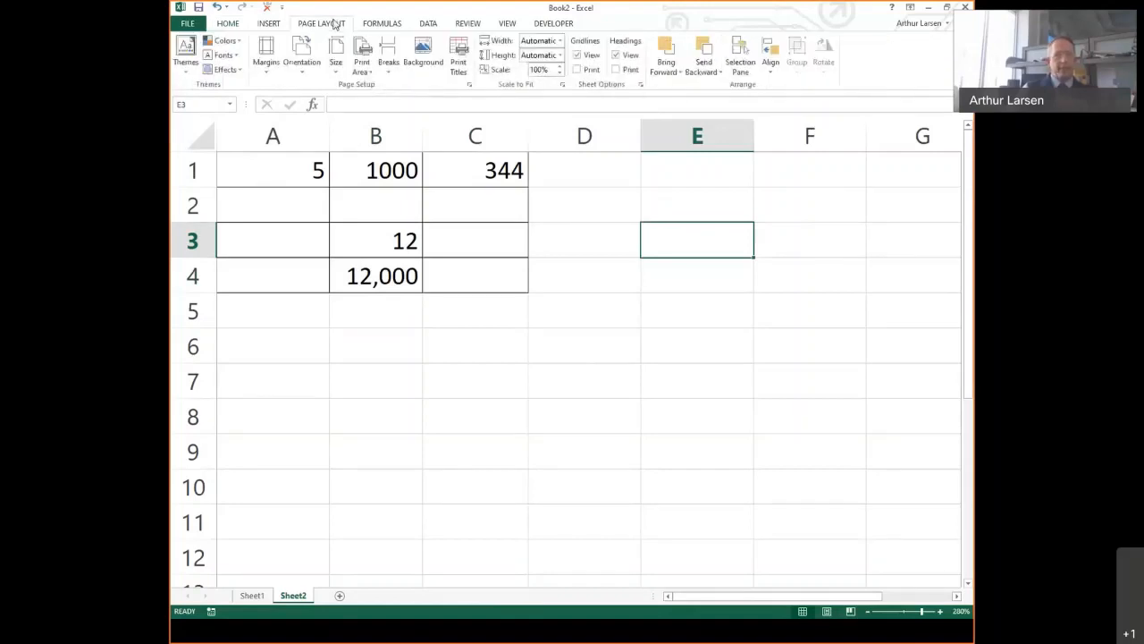
pyautogui.click(470, 85)
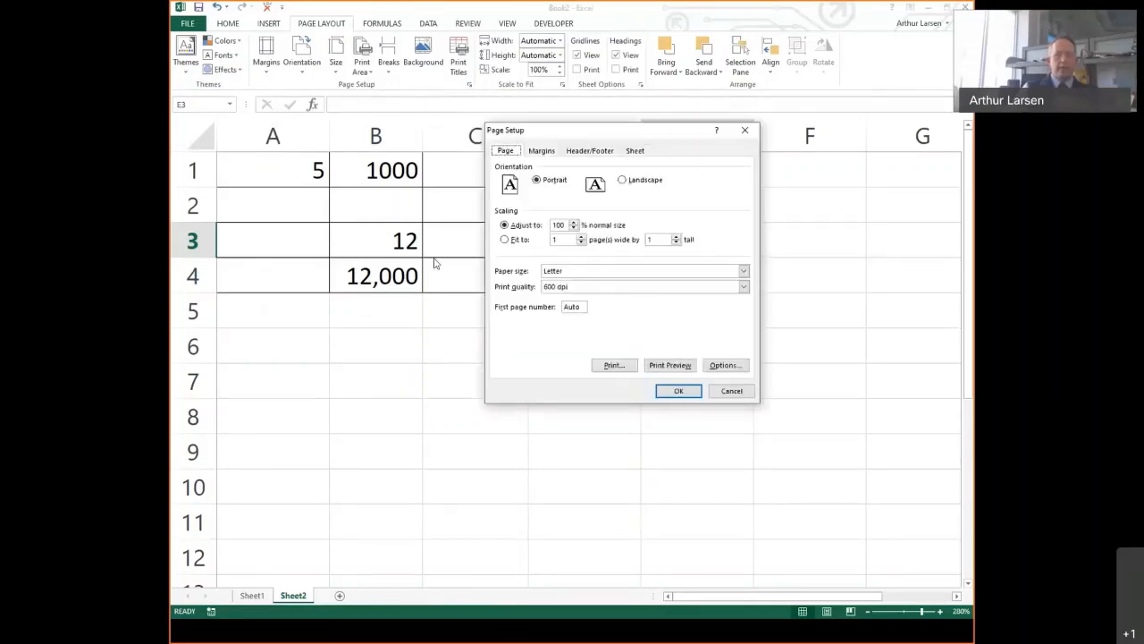
pyautogui.click(635, 152)
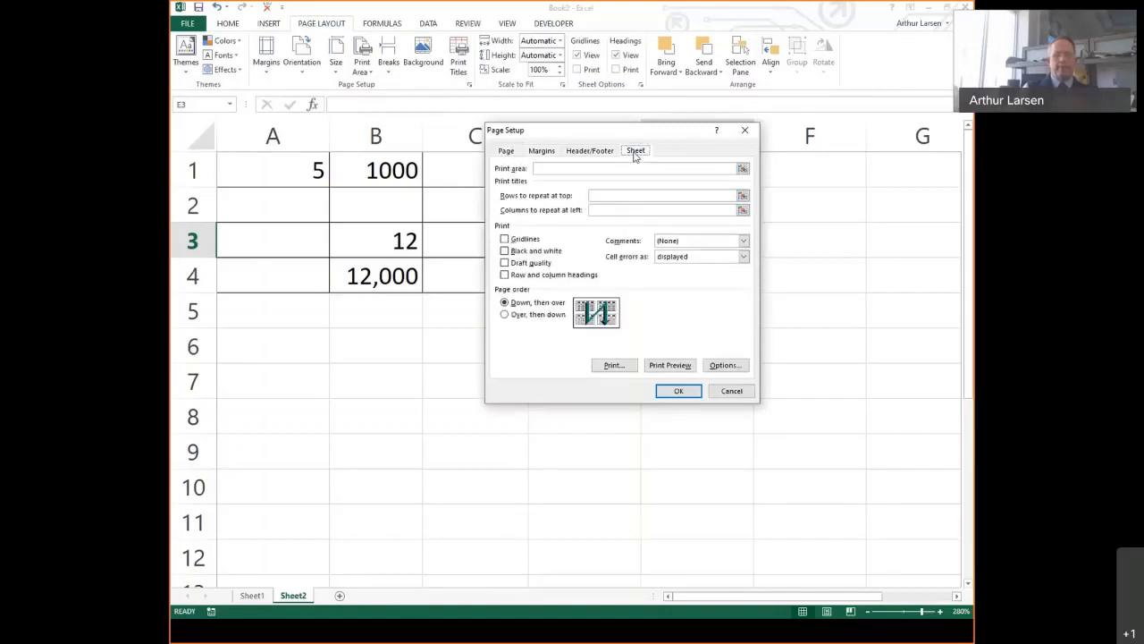
pyautogui.click(504, 239)
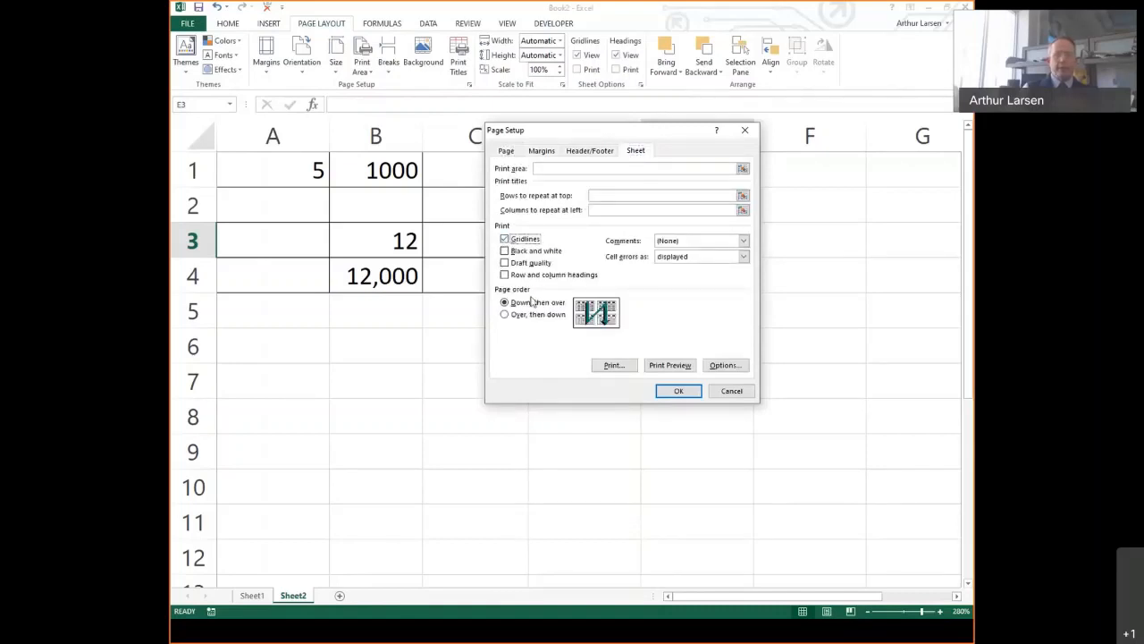
pyautogui.click(664, 391)
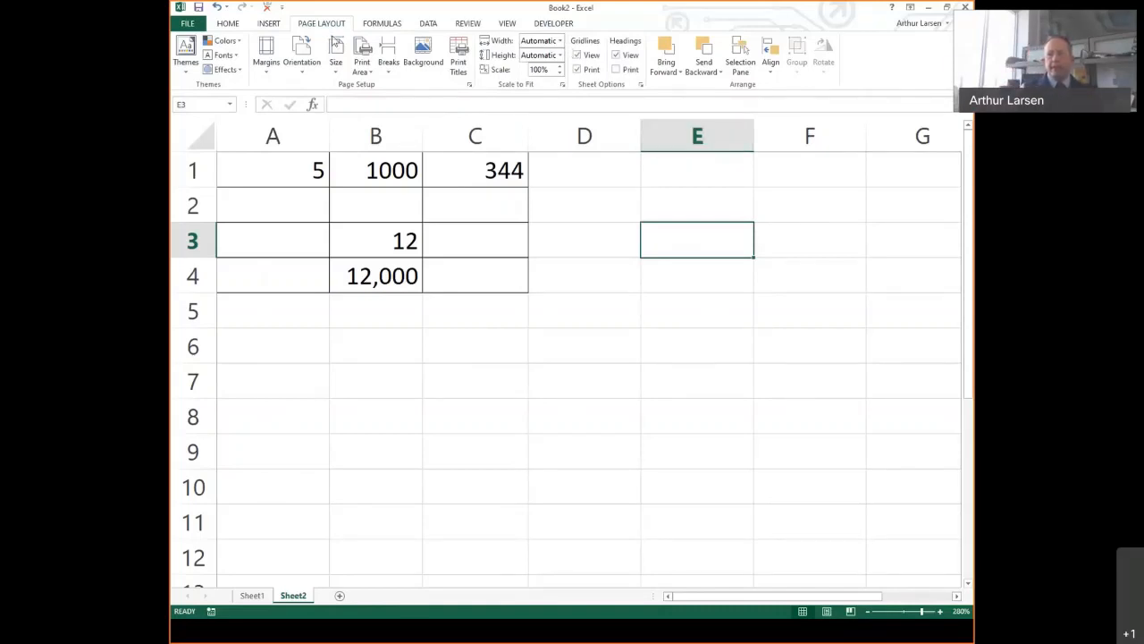
pyautogui.click(581, 60)
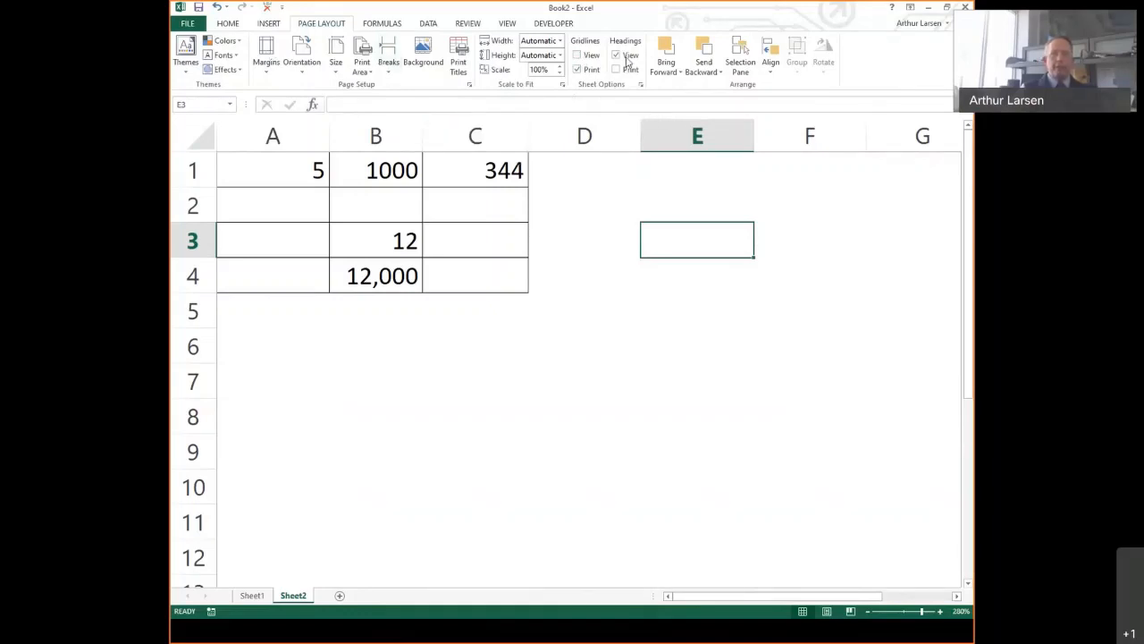
# Show the gridlines again in the Sheet2 worksheet view and select cell E7
pyautogui.click(578, 56)
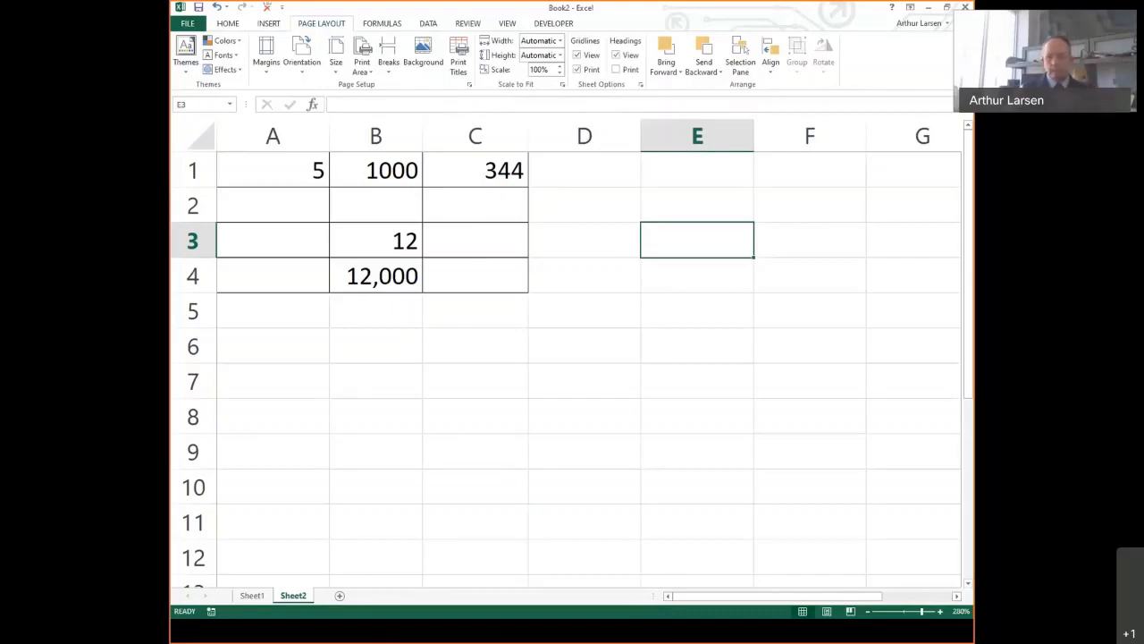
pyautogui.click(653, 386)
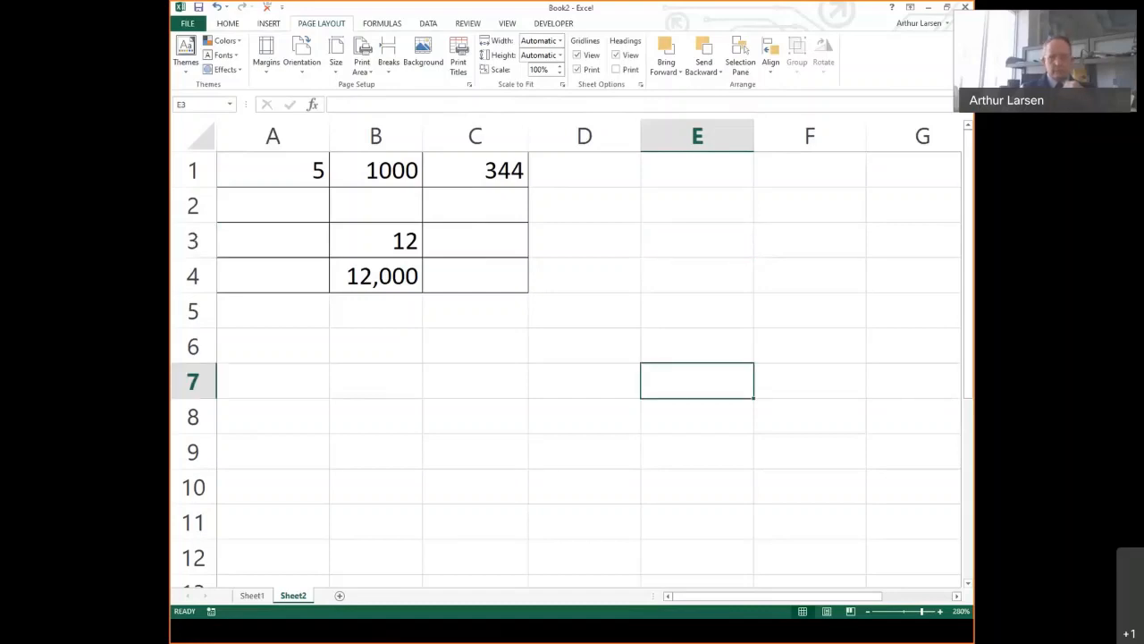
# Add a new worksheet and enter 2, 4 and 7 in cells D1, E1 and F1
pyautogui.click(340, 597)
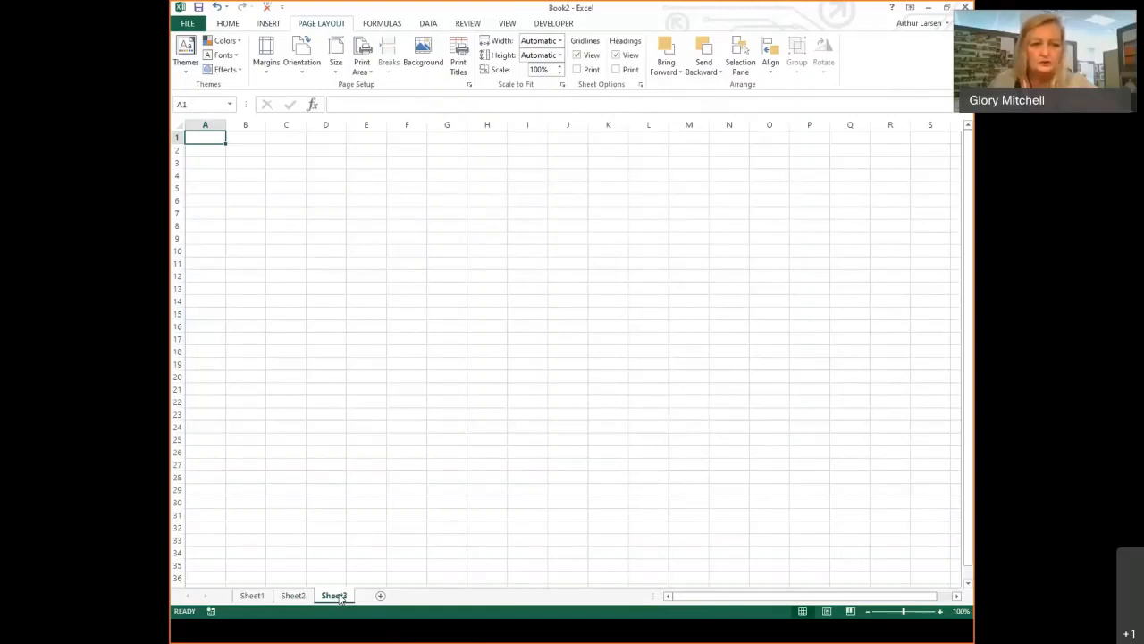
pyautogui.click(320, 136)
pyautogui.write('2')
pyautogui.press('Tab')
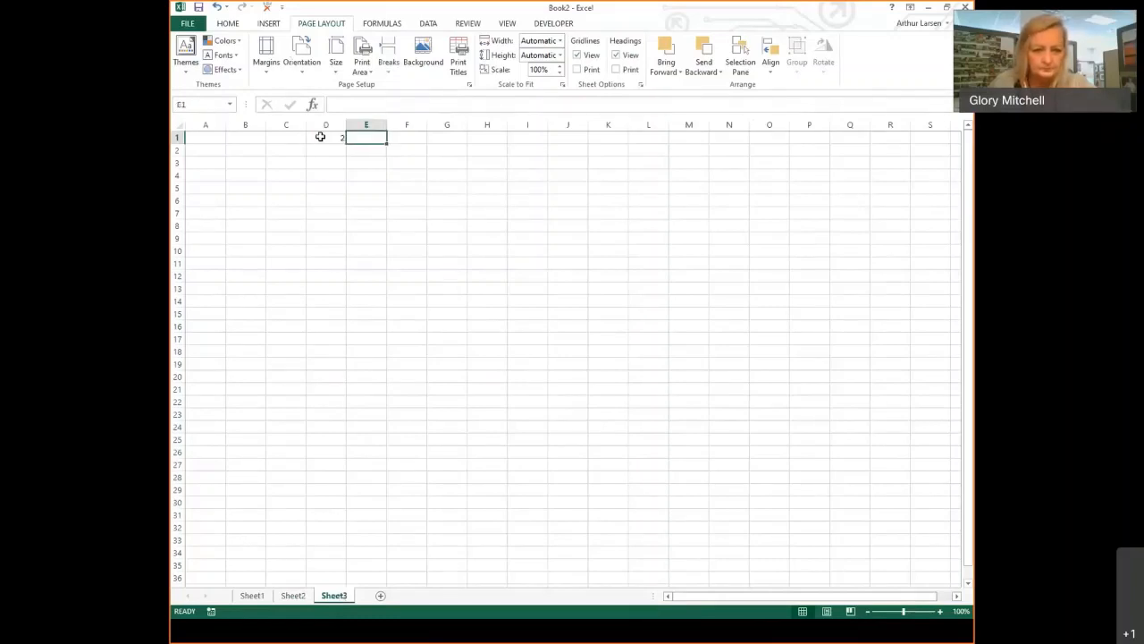
pyautogui.write('4')
pyautogui.press('Return')
pyautogui.moveTo(320, 136); pyautogui.dragTo(366, 149)
pyautogui.click(407, 137)
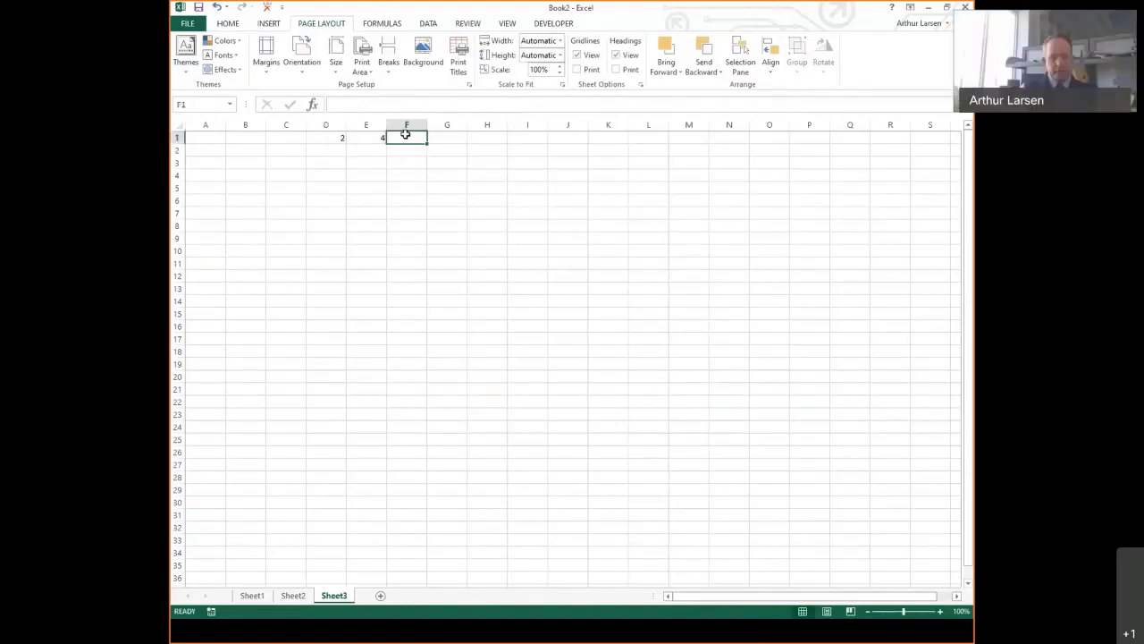
pyautogui.write('7')
pyautogui.press('Return')
# Fill the values of D1:F1 down to row 25 and deselect the range
pyautogui.moveTo(337, 136); pyautogui.dragTo(427, 444)
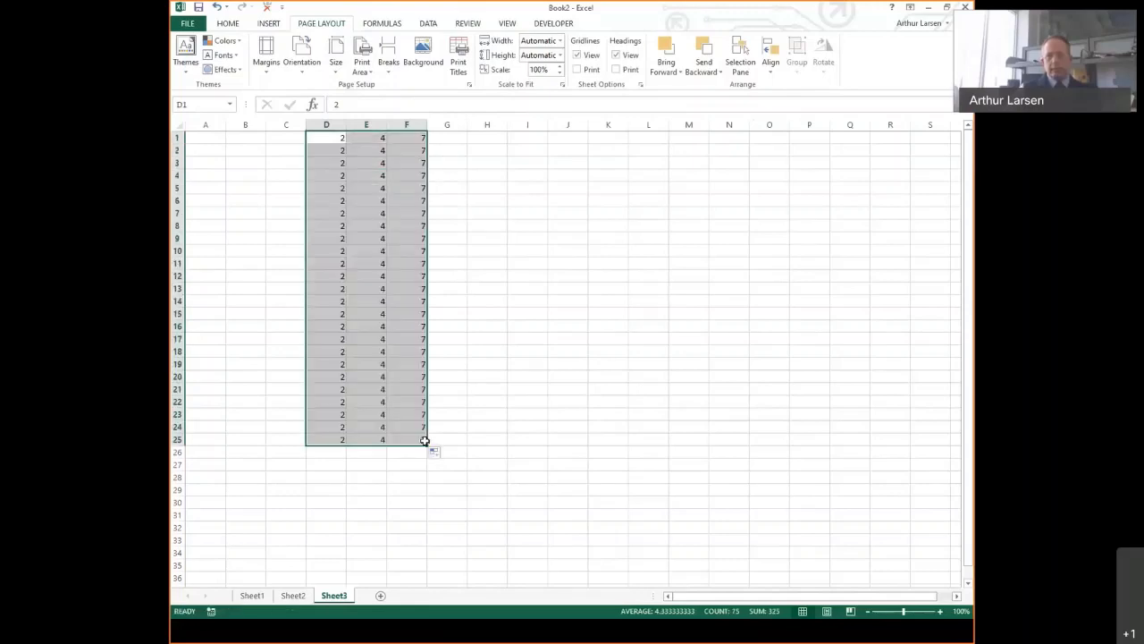
pyautogui.click(552, 246)
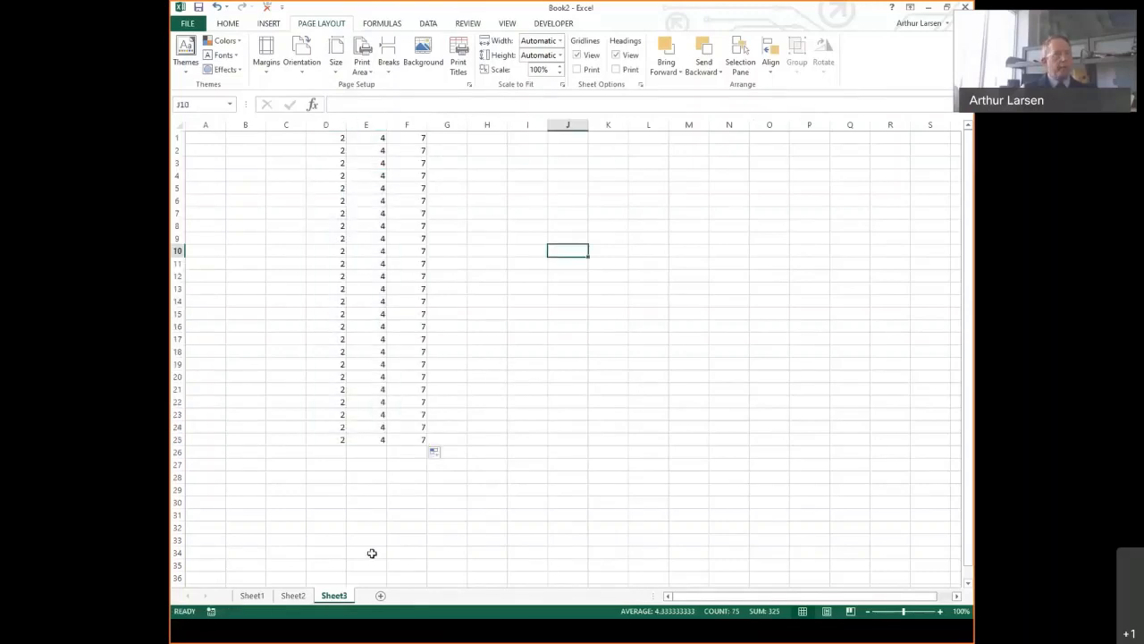
# Clear the contents of E1:E26, keeping the column in place, and deselect the range
pyautogui.click(366, 137)
pyautogui.moveTo(366, 137); pyautogui.dragTo(376, 448)
pyautogui.press('Delete')
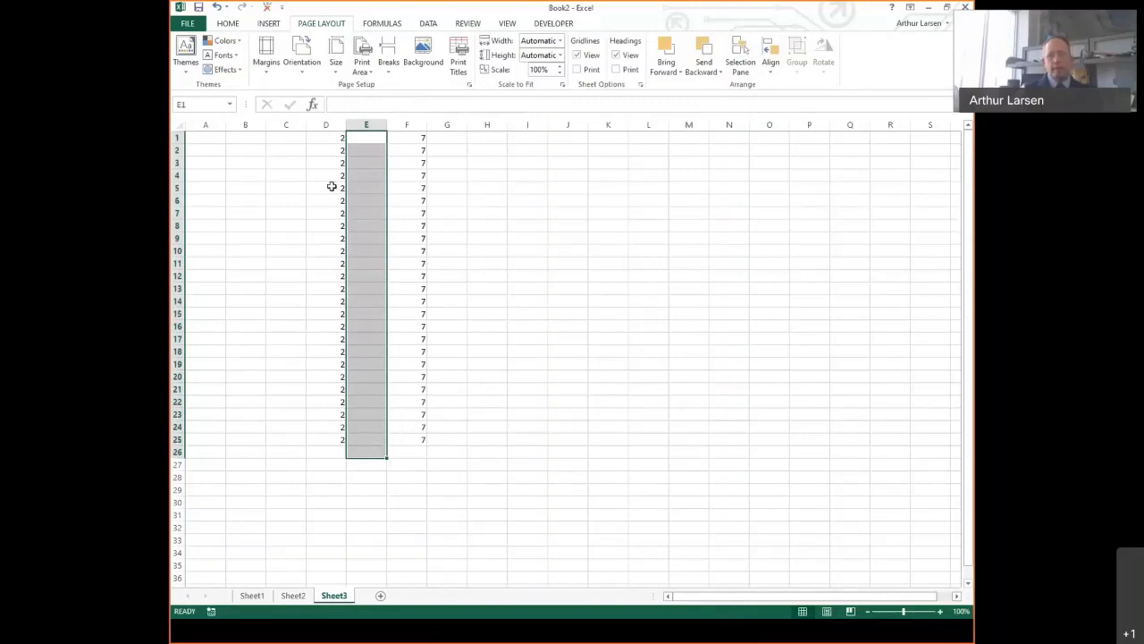
pyautogui.click(520, 184)
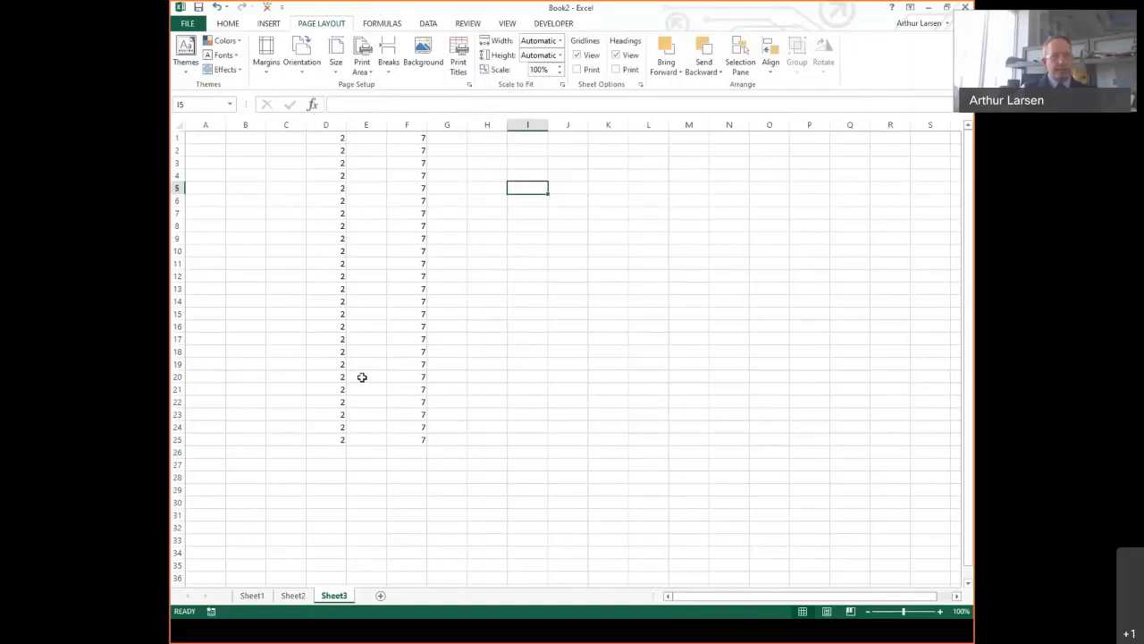
# Delete the entire empty column E so that the column of 7s shifts over
pyautogui.click(359, 119)
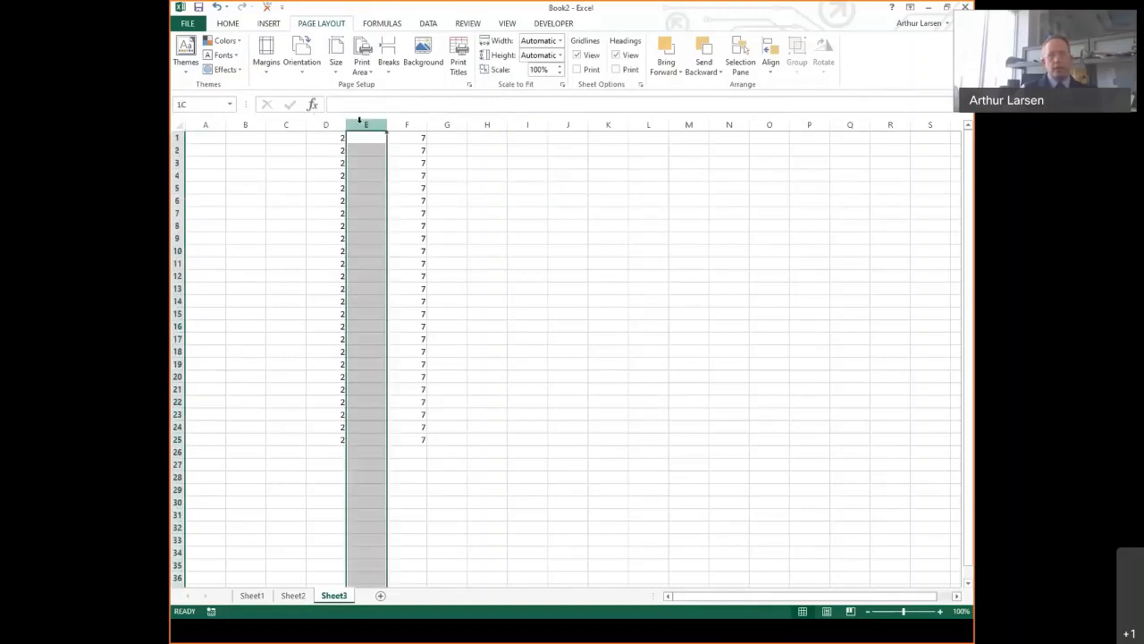
pyautogui.rightClick(362, 125)
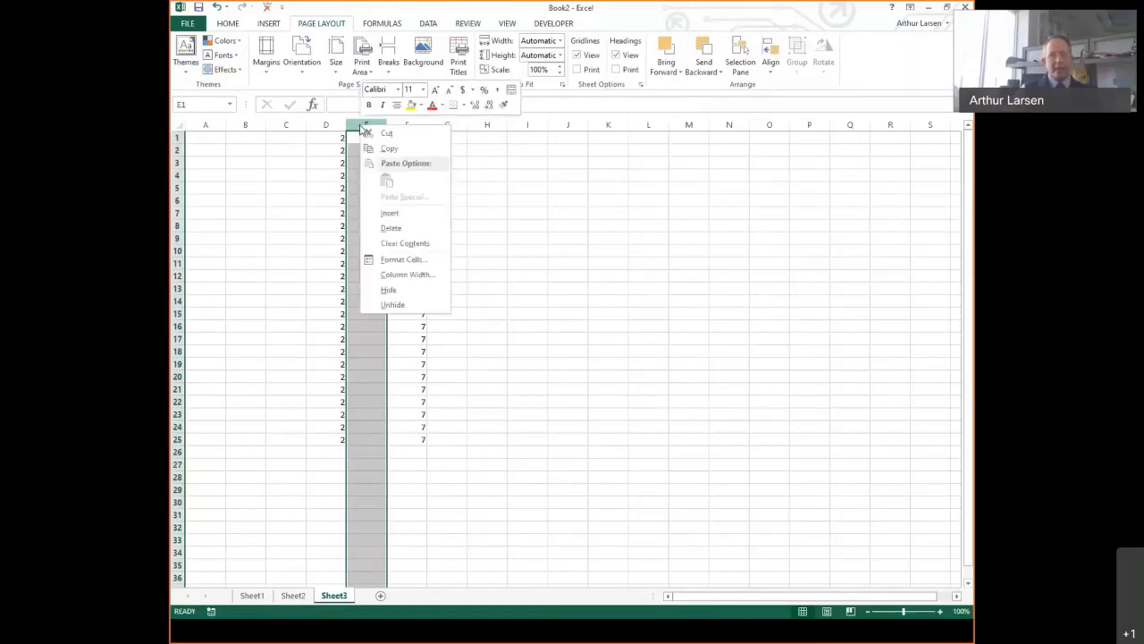
pyautogui.click(386, 232)
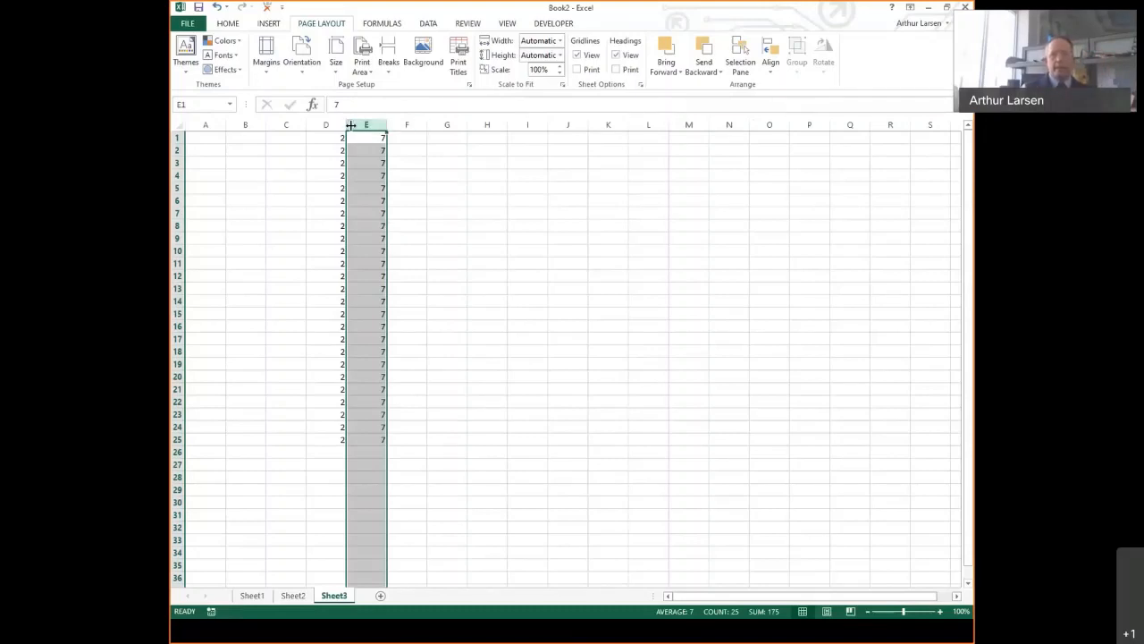
# Examine the Clear options and the delete and clear commands for column E without applying any of them
pyautogui.click(229, 25)
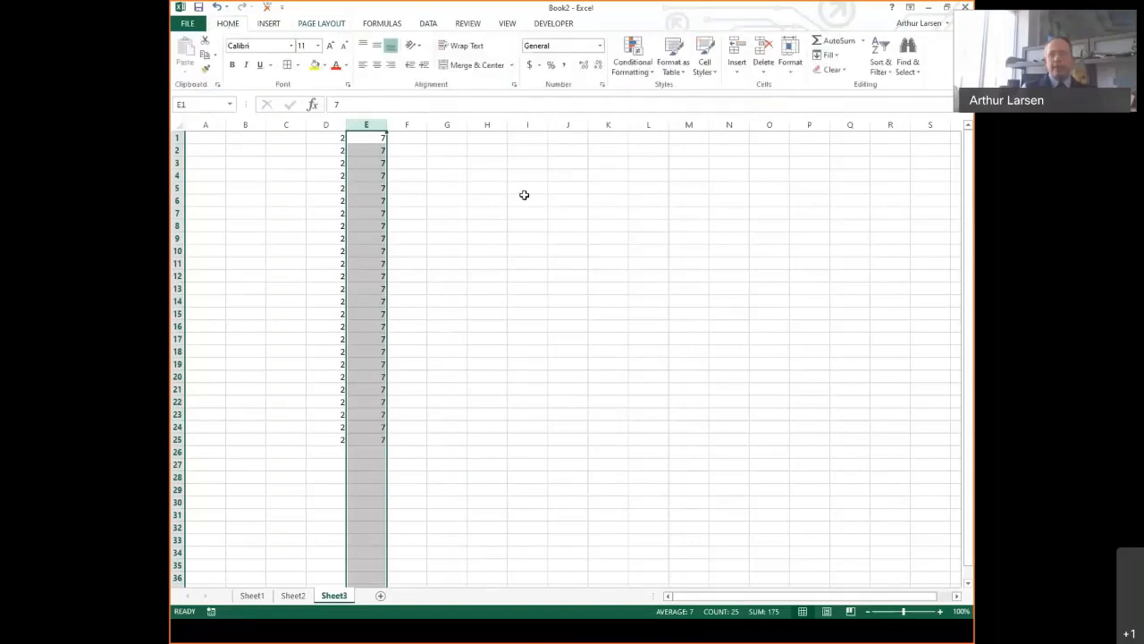
pyautogui.click(846, 70)
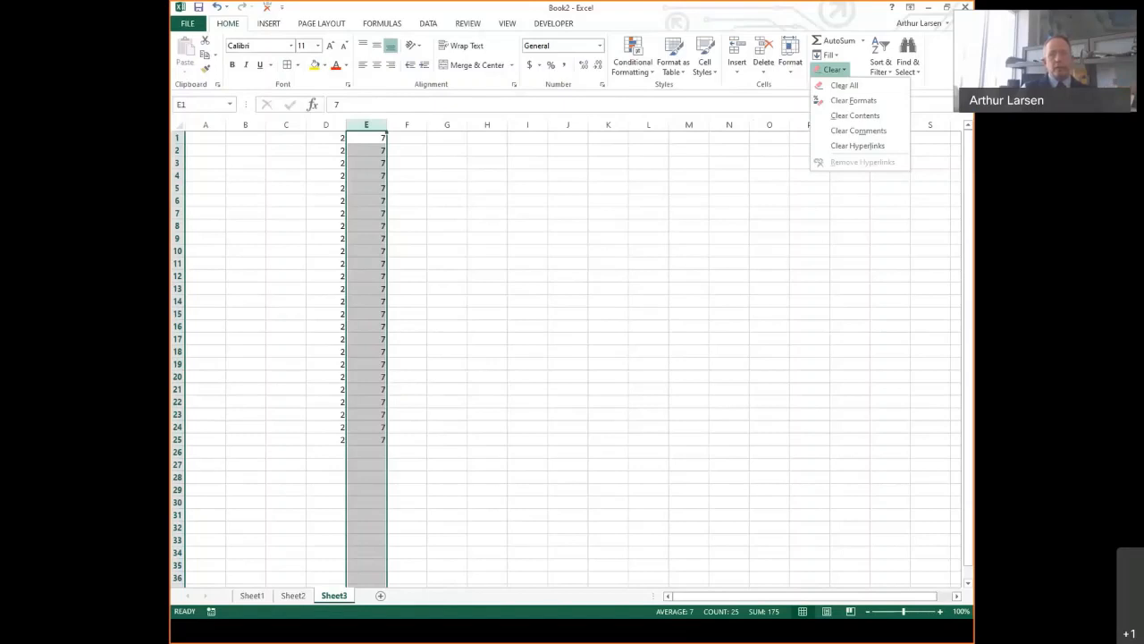
pyautogui.rightClick(355, 129)
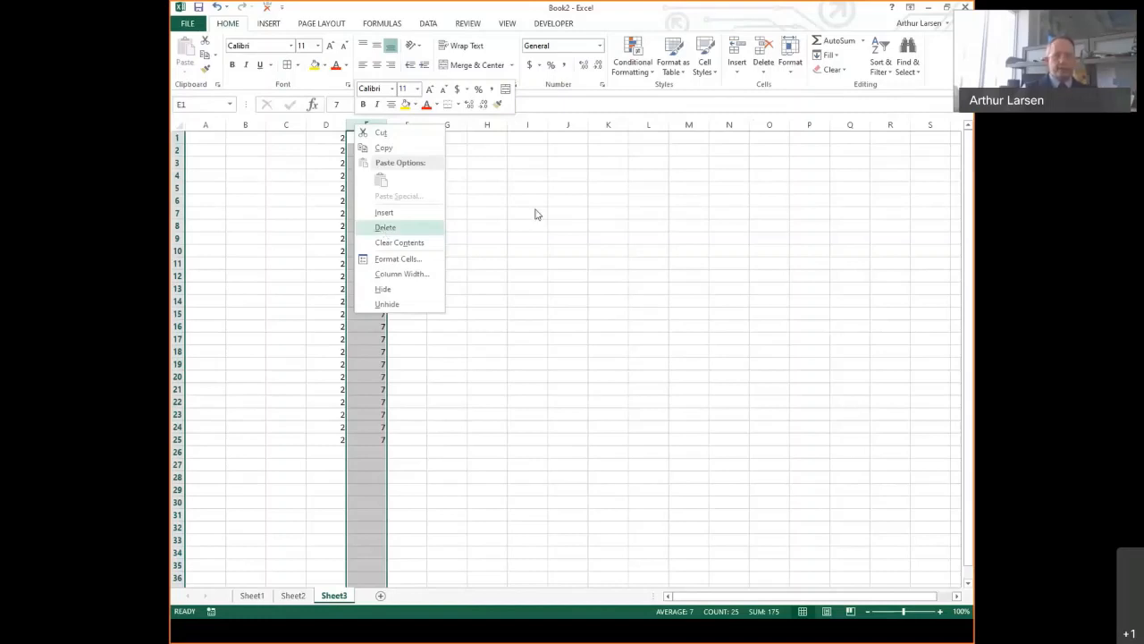
pyautogui.press('Escape')
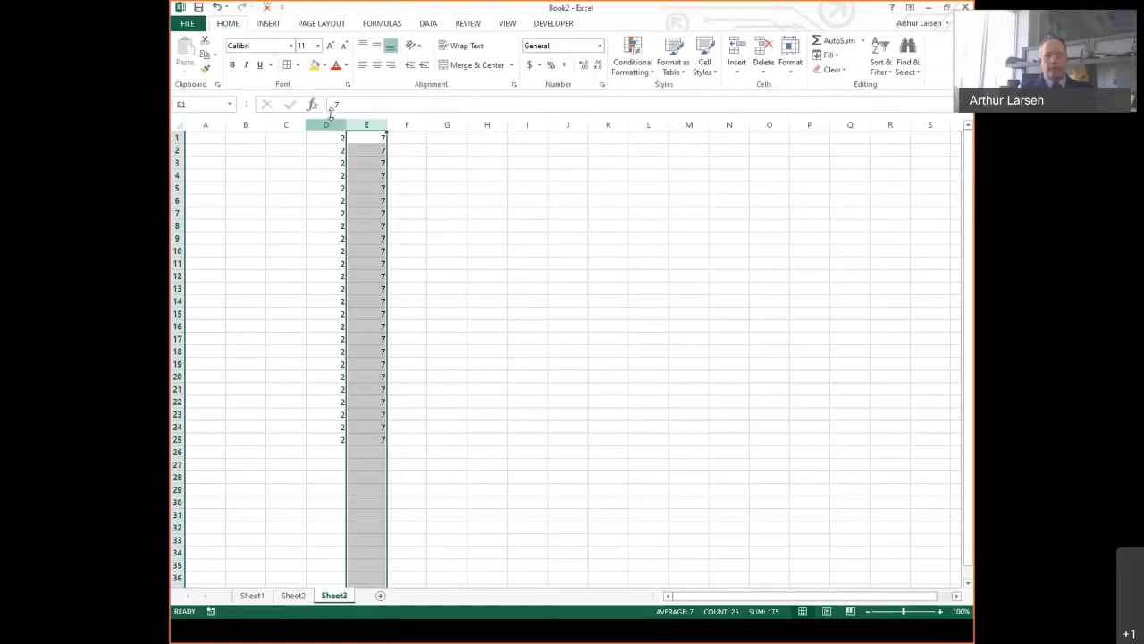
# Select the block D1:E14 and, starting from E7, the block D7:E19, deselecting each one
pyautogui.moveTo(333, 139); pyautogui.dragTo(368, 296)
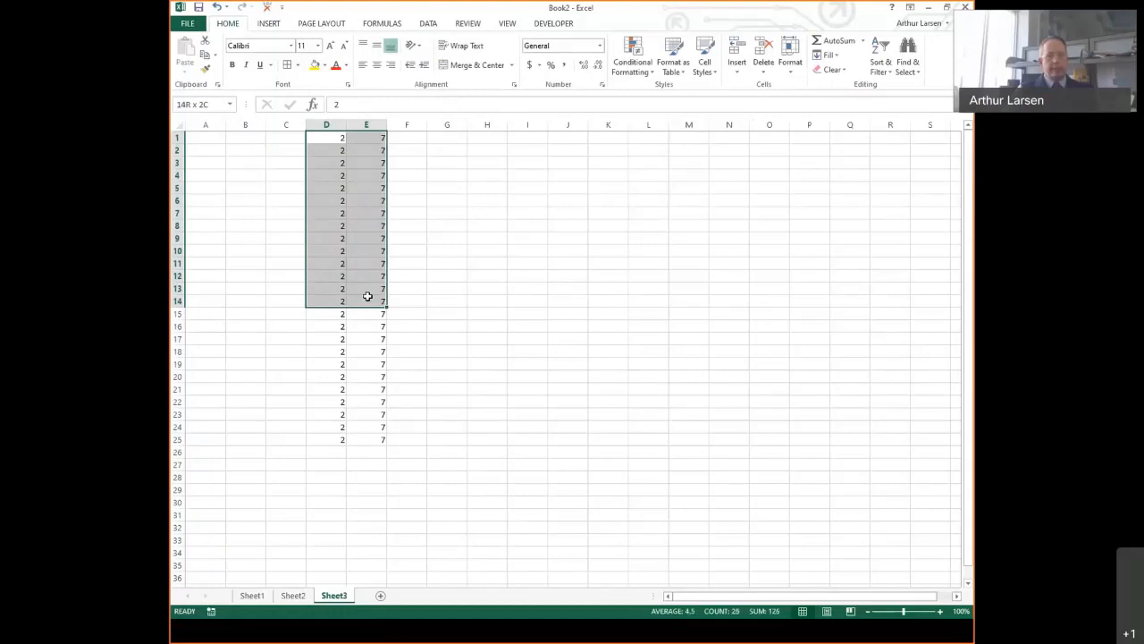
pyautogui.click(534, 211)
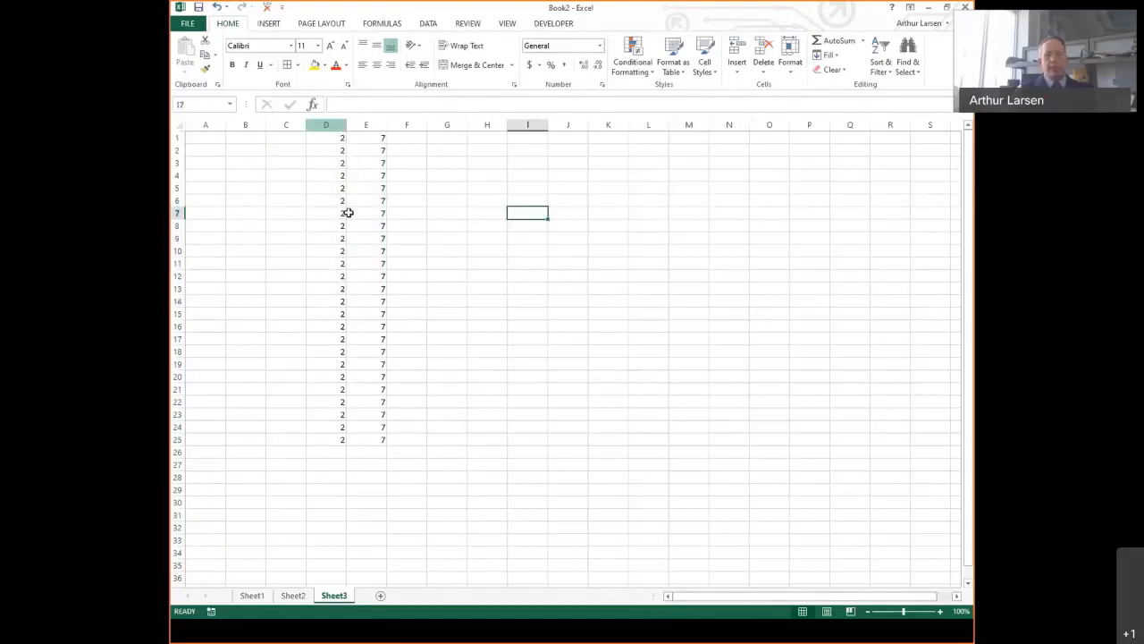
pyautogui.scroll(5, 348, 211)
pyautogui.scroll(1, 349, 212)
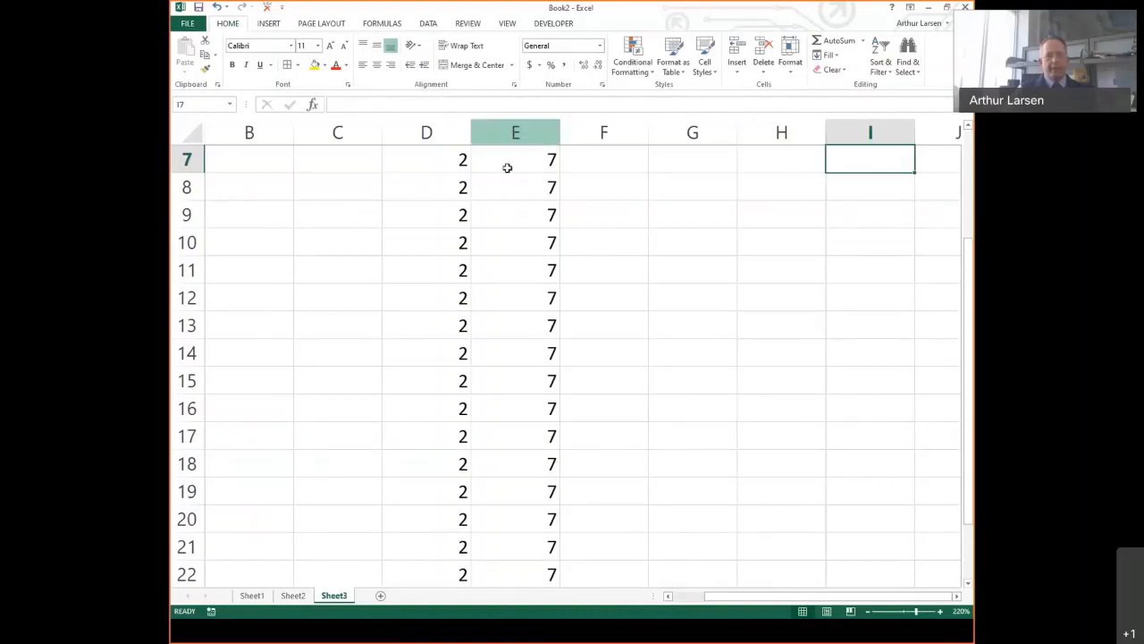
pyautogui.click(510, 159)
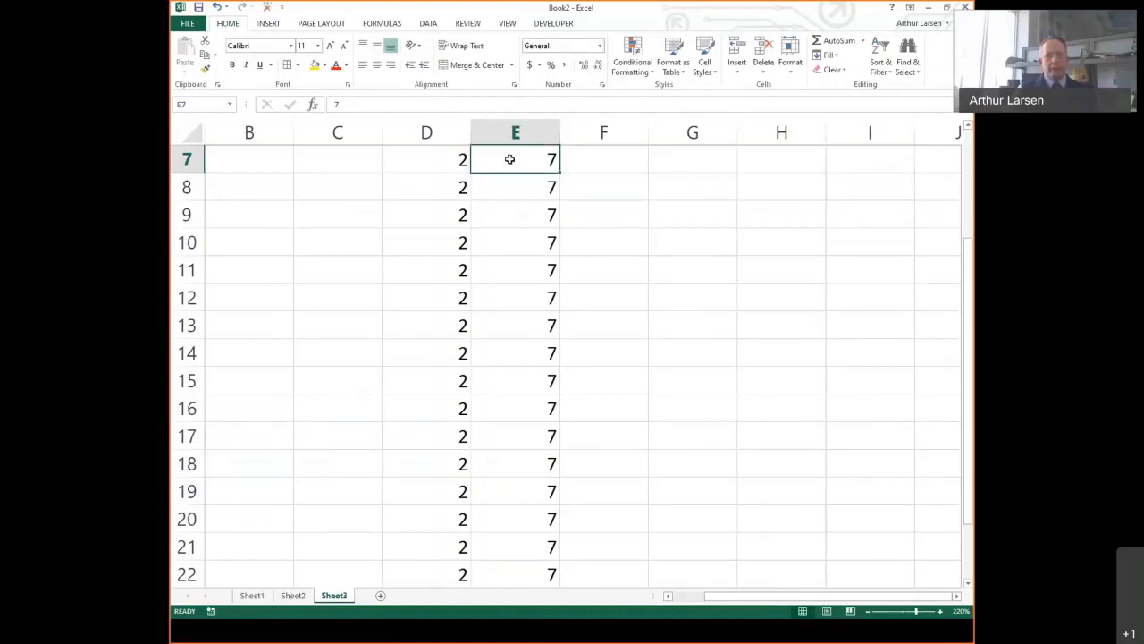
pyautogui.moveTo(509, 160); pyautogui.dragTo(425, 489)
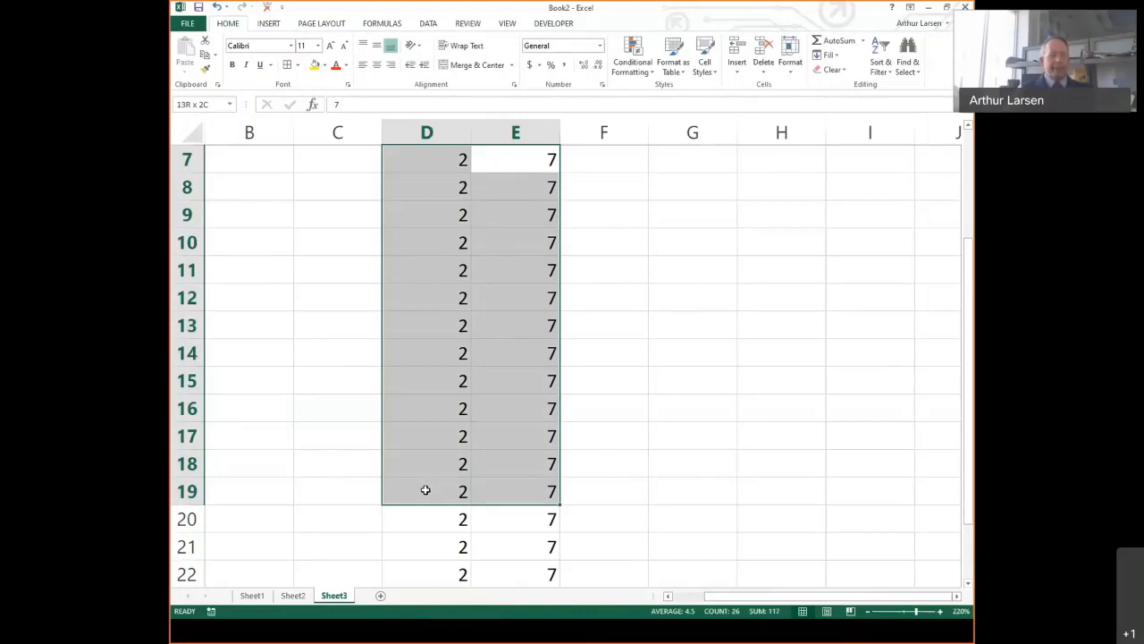
pyautogui.moveTo(425, 489); pyautogui.dragTo(426, 486)
pyautogui.scroll(1, 414, 163)
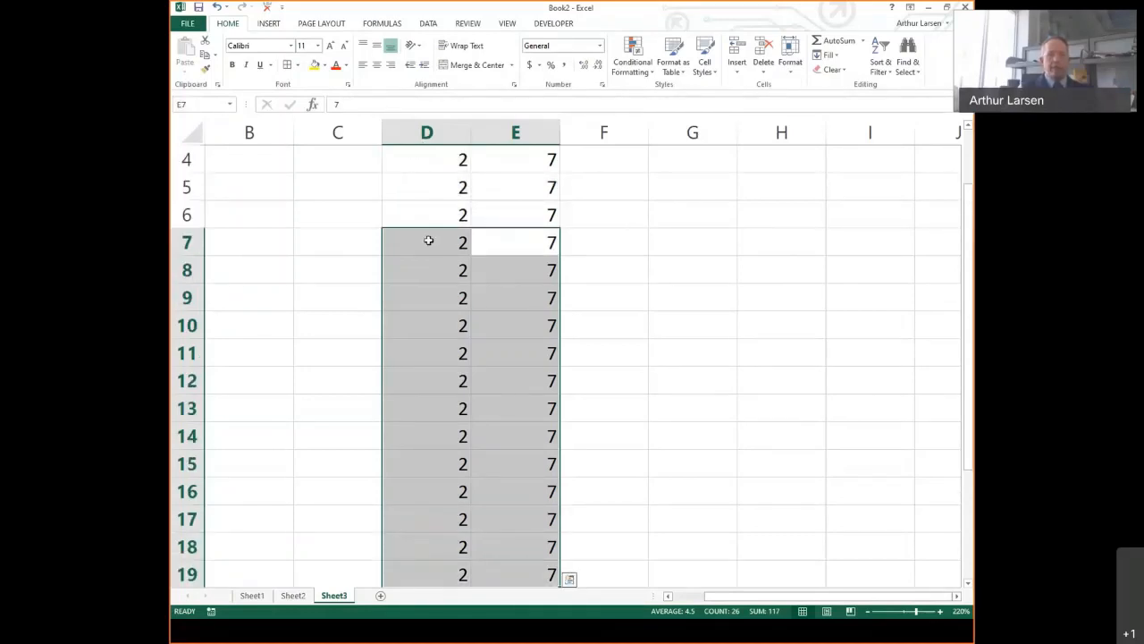
pyautogui.scroll(-1, 428, 240)
pyautogui.click(620, 434)
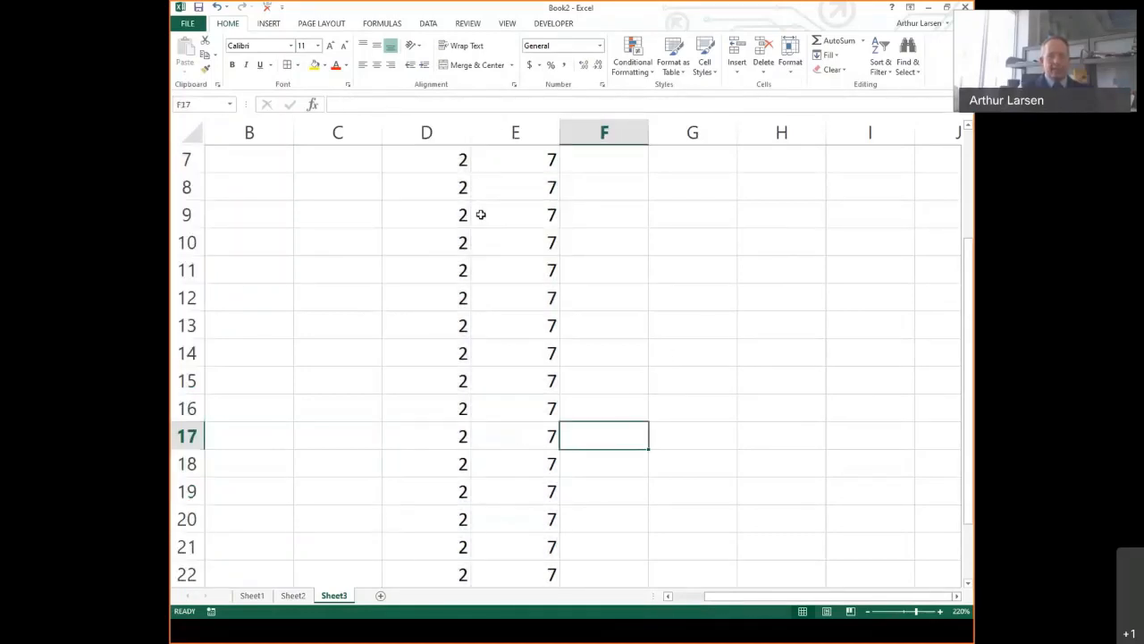
# With D8:E10 selected, enter 7 in D8, and check that cell before moving away from the data
pyautogui.moveTo(429, 181); pyautogui.dragTo(503, 225)
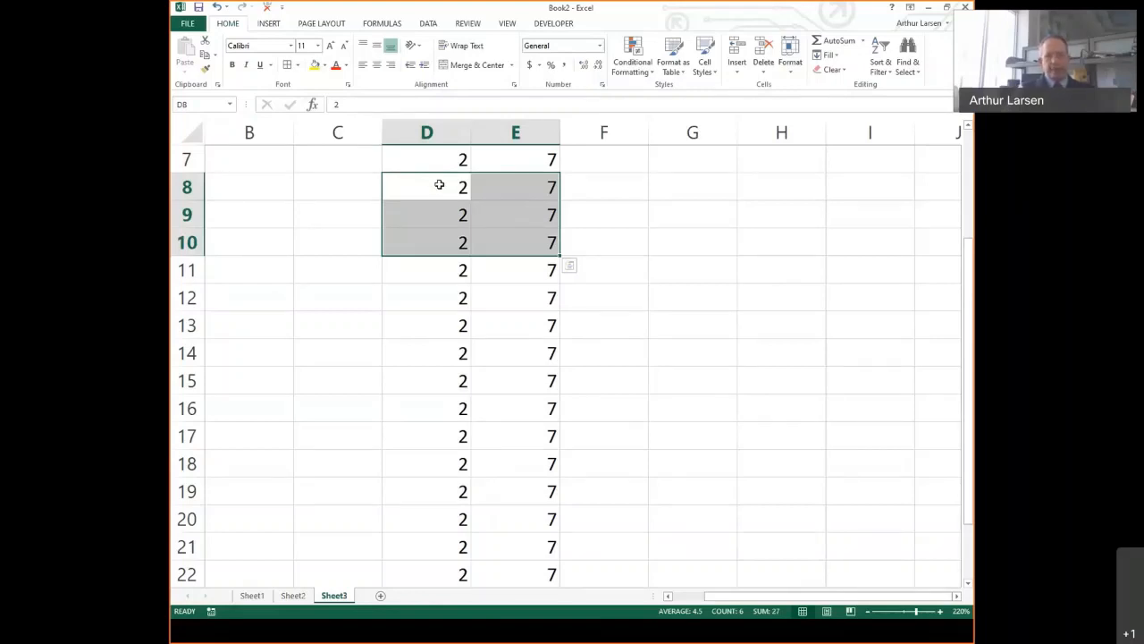
pyautogui.write('7')
pyautogui.press('Return')
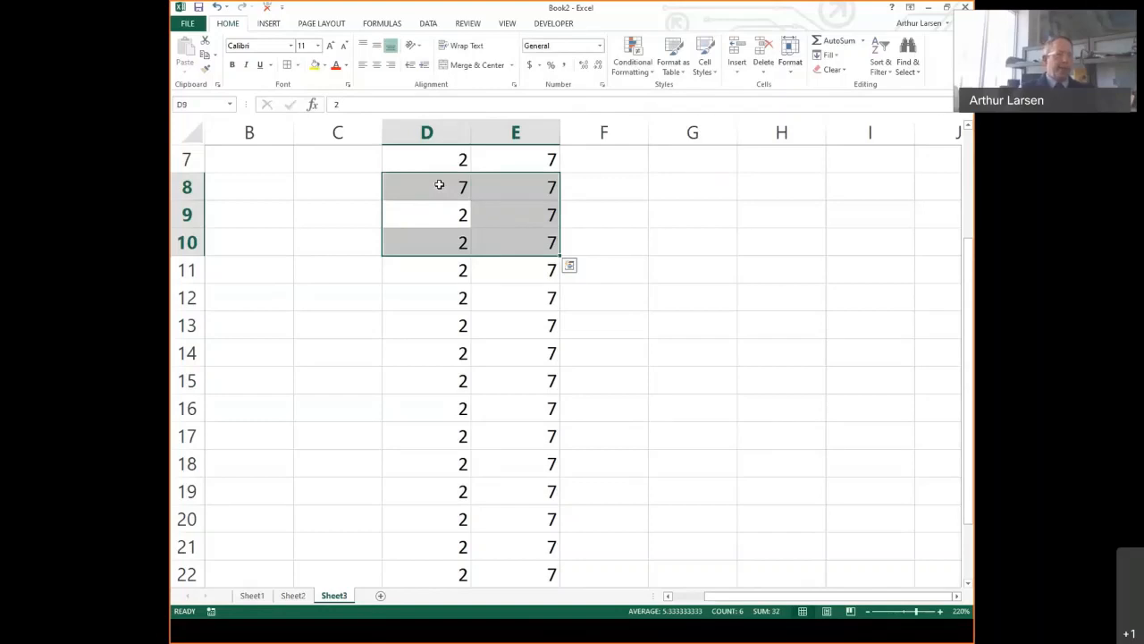
pyautogui.click(443, 185)
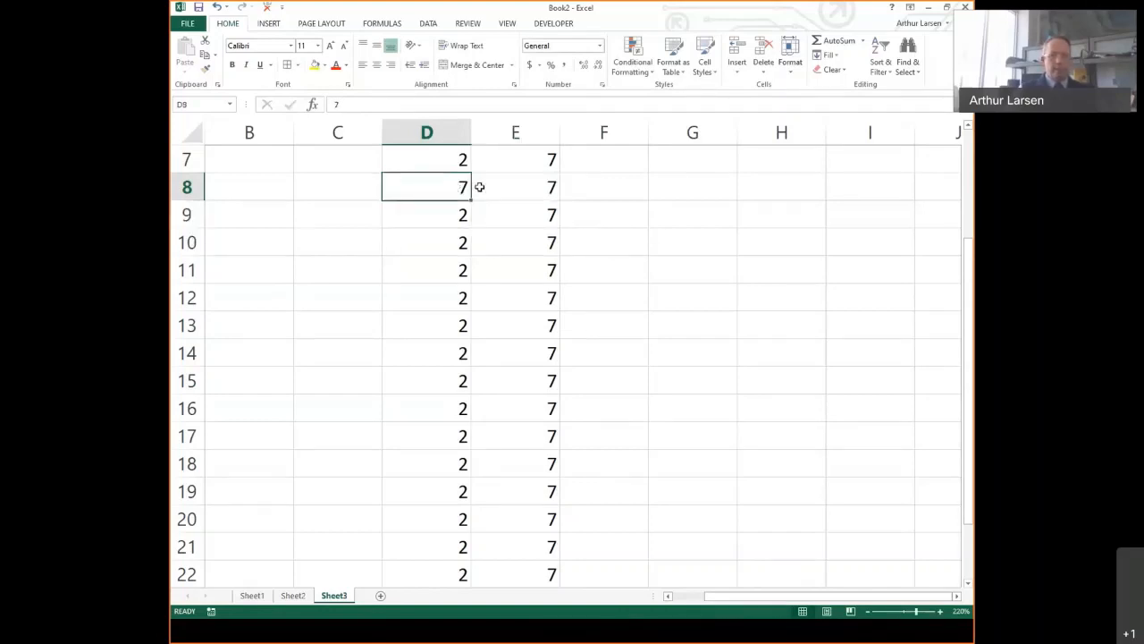
pyautogui.click(667, 241)
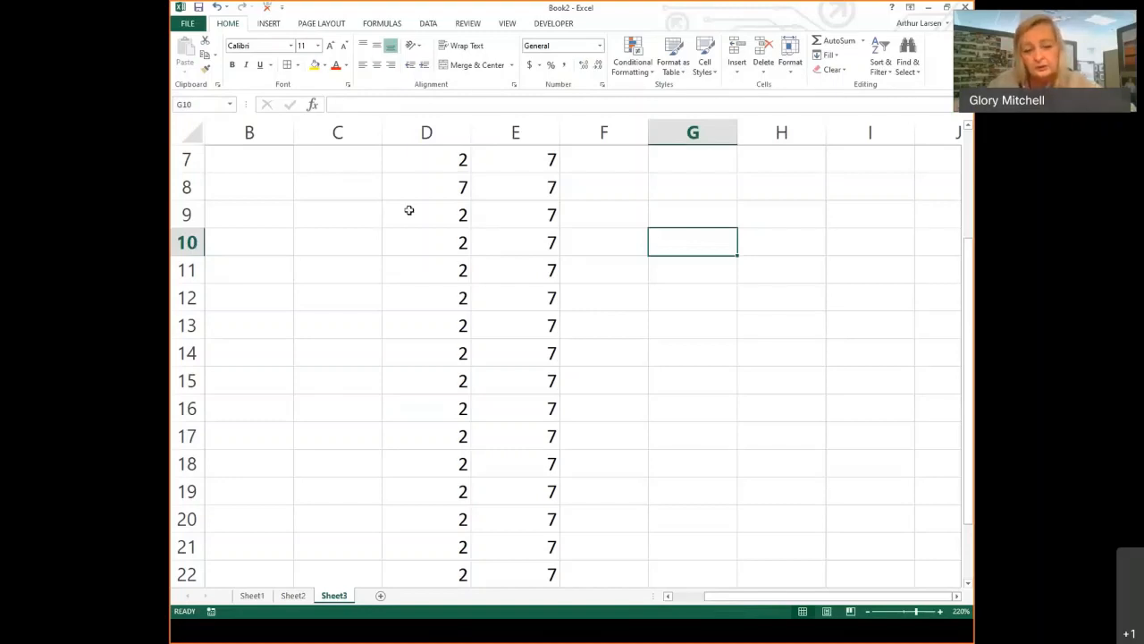
# Fill cells D7:E7 with yellow
pyautogui.moveTo(421, 157); pyautogui.dragTo(501, 159)
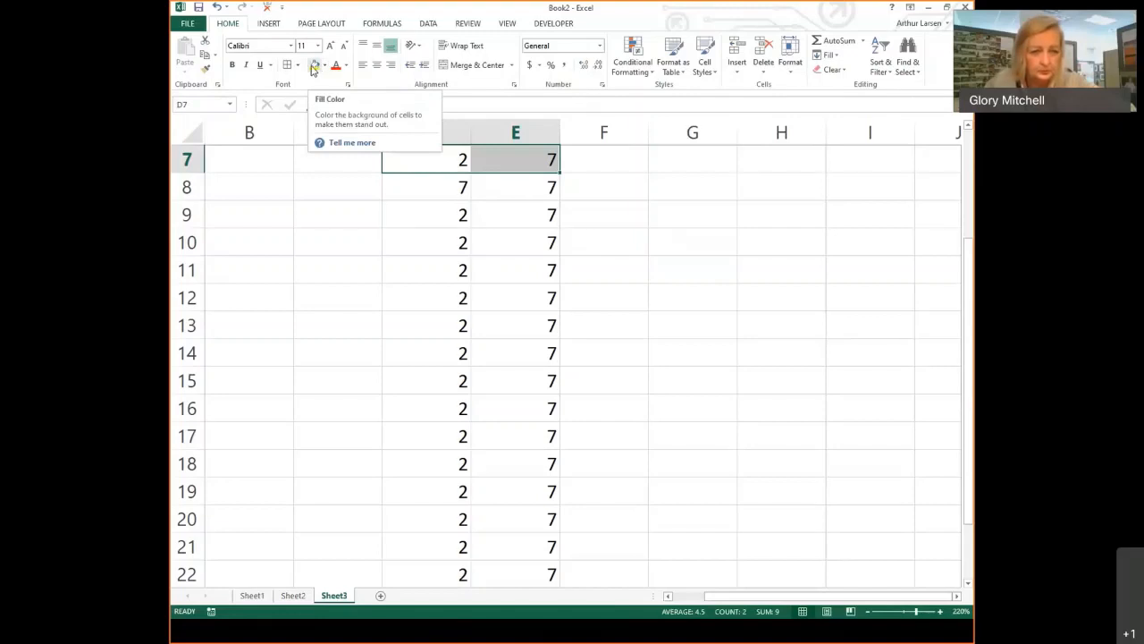
pyautogui.click(315, 67)
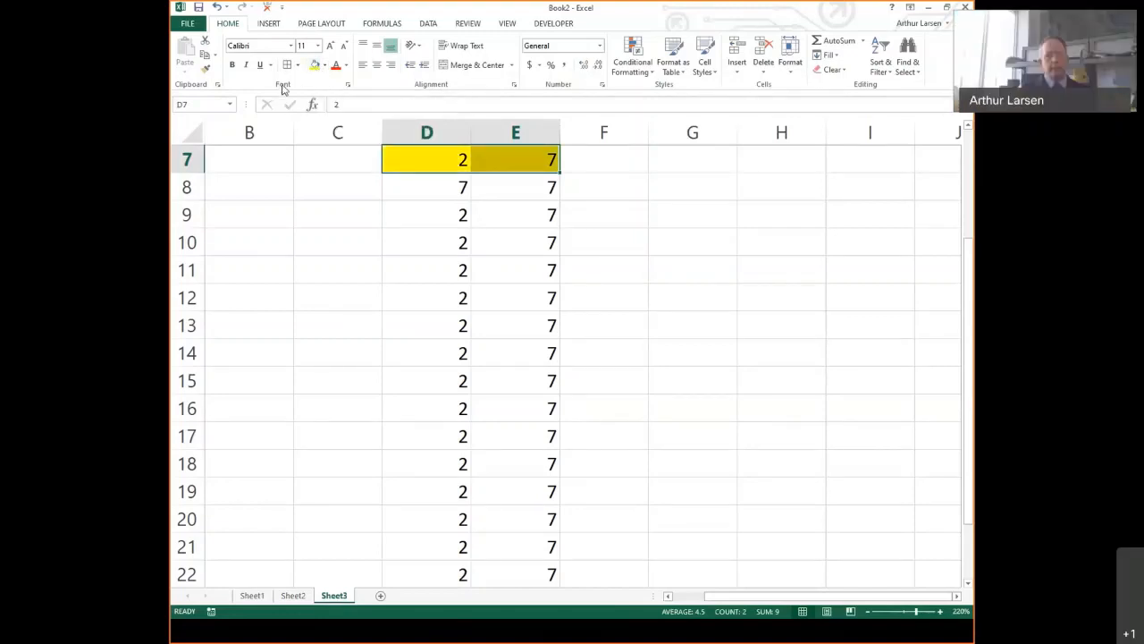
# View the available fill colors for D9:E9 and close the palette without choosing one
pyautogui.moveTo(422, 215); pyautogui.dragTo(521, 219)
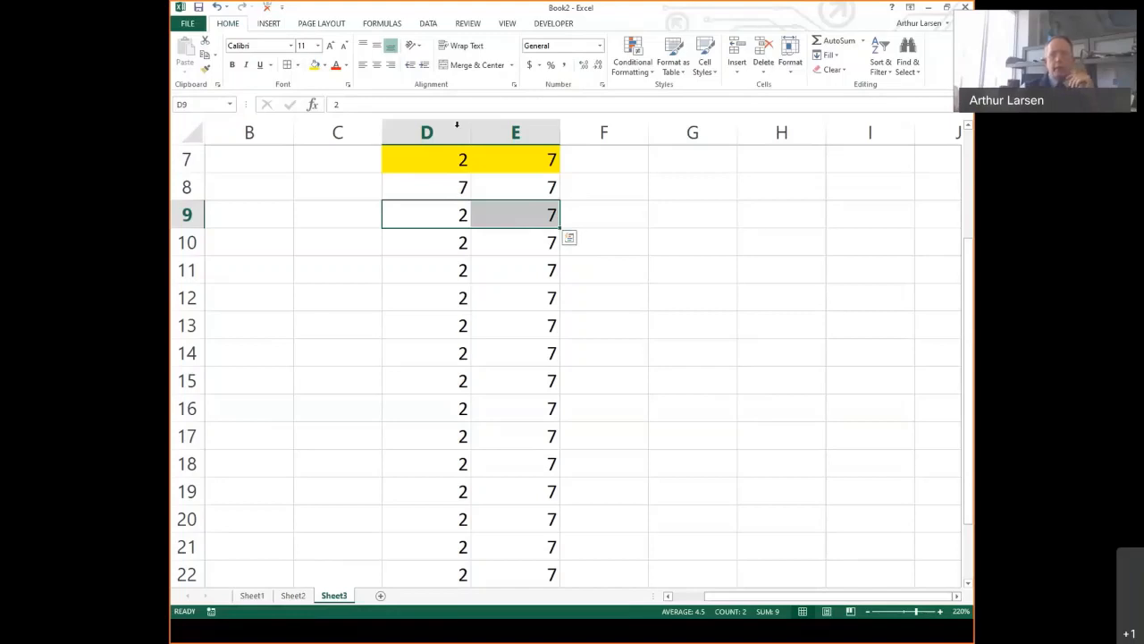
pyautogui.click(326, 68)
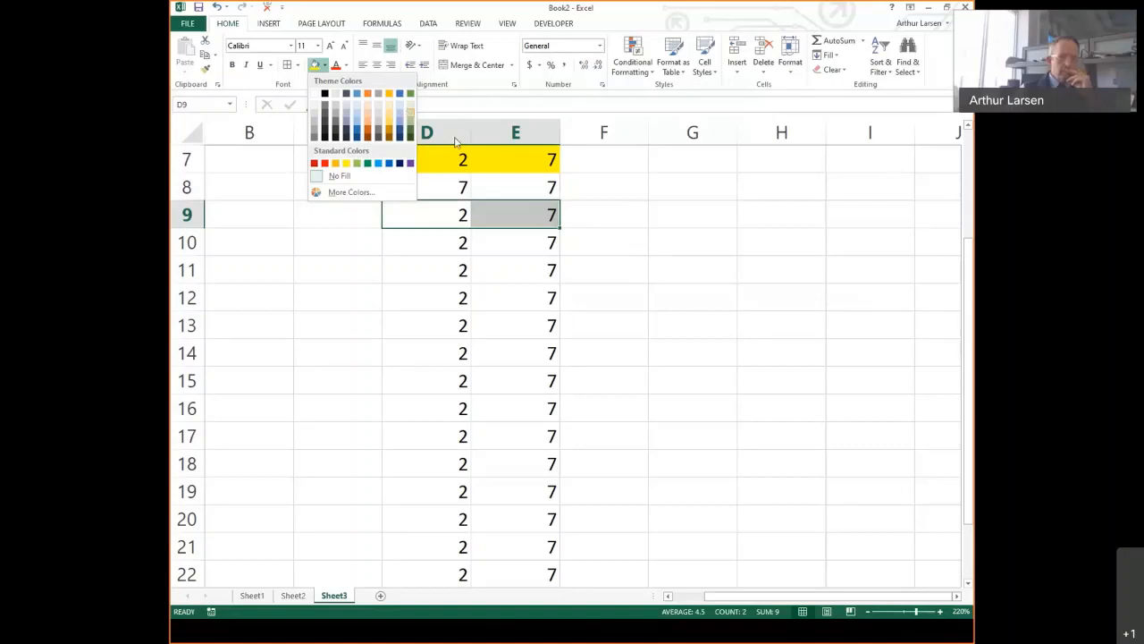
pyautogui.click(636, 220)
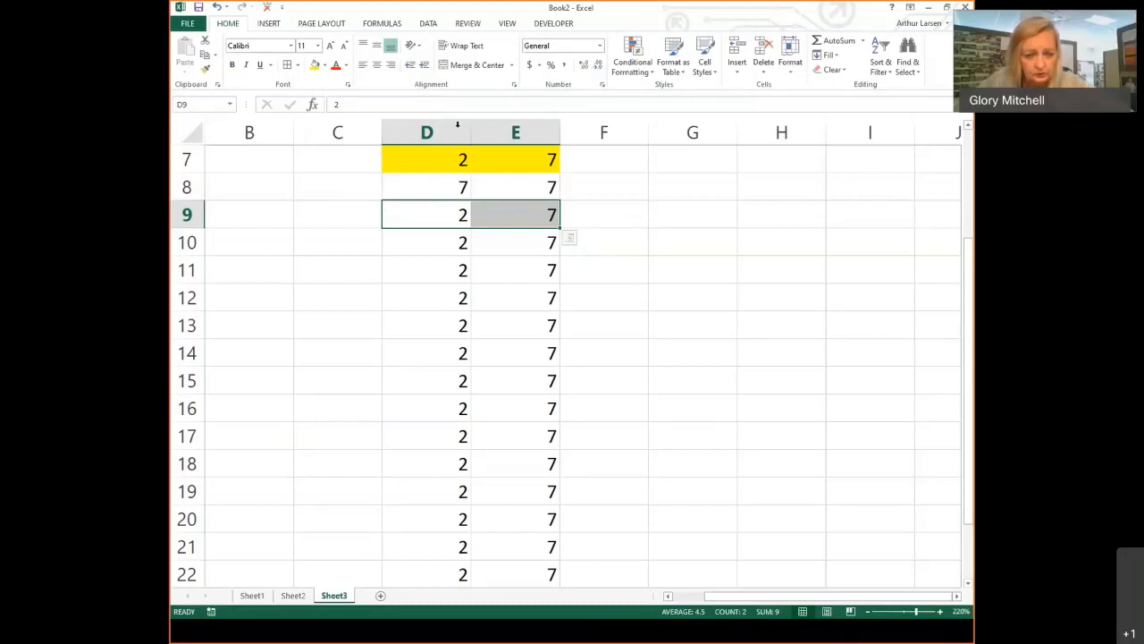
# Clear the values in columns D and E from row 7 down to the end of the data, and deselect
pyautogui.moveTo(444, 160); pyautogui.dragTo(527, 582)
pyautogui.scroll(4, 526, 582)
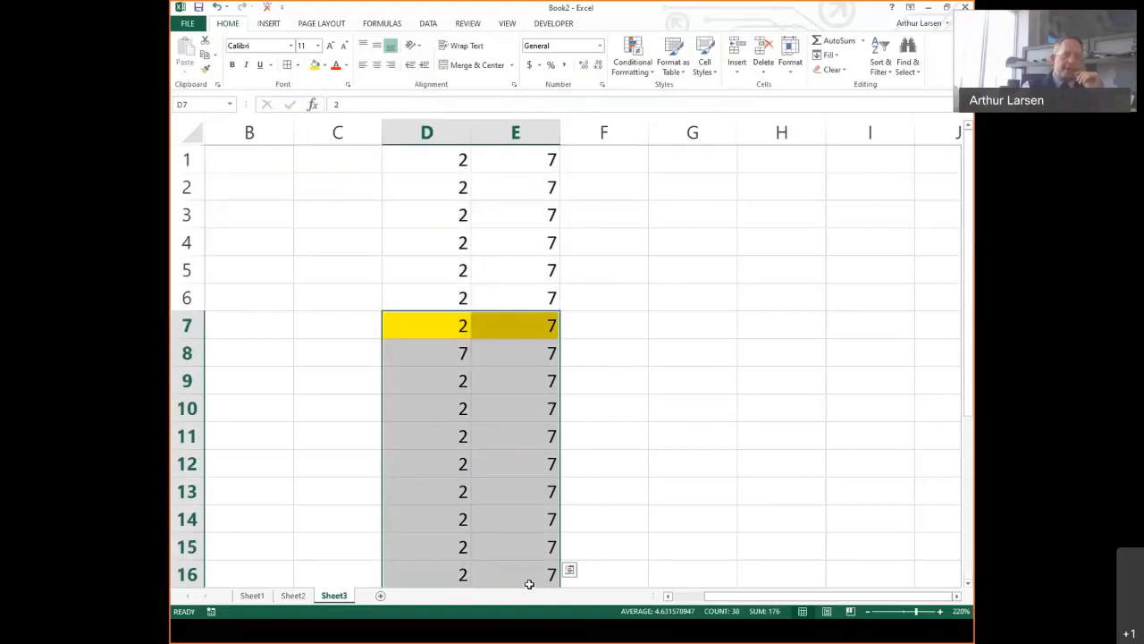
pyautogui.press('Delete')
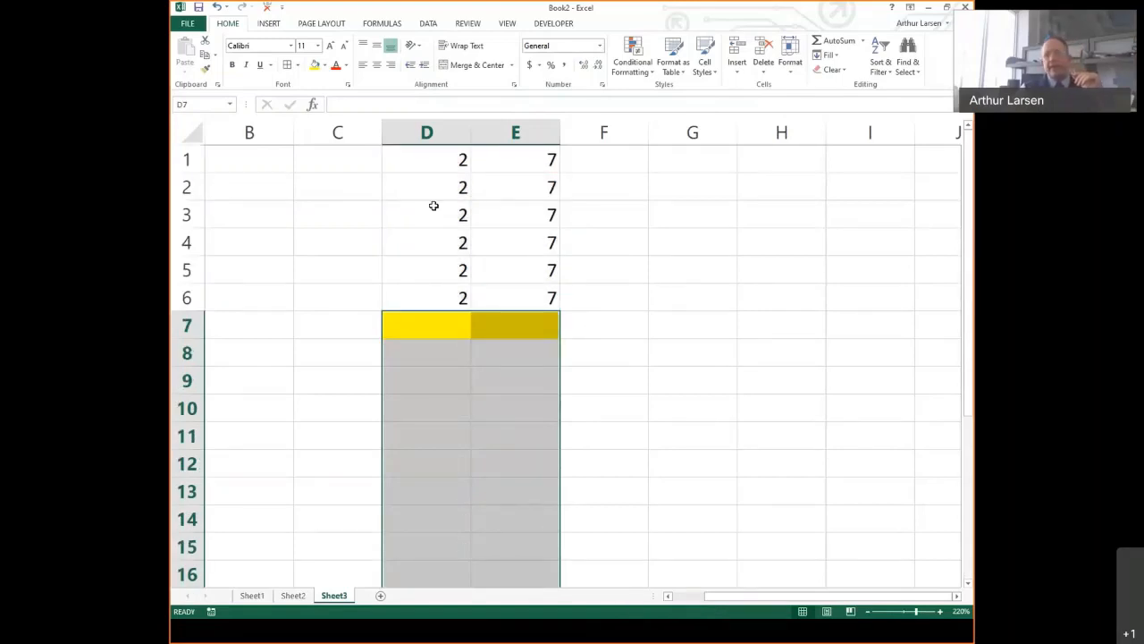
pyautogui.click(371, 188)
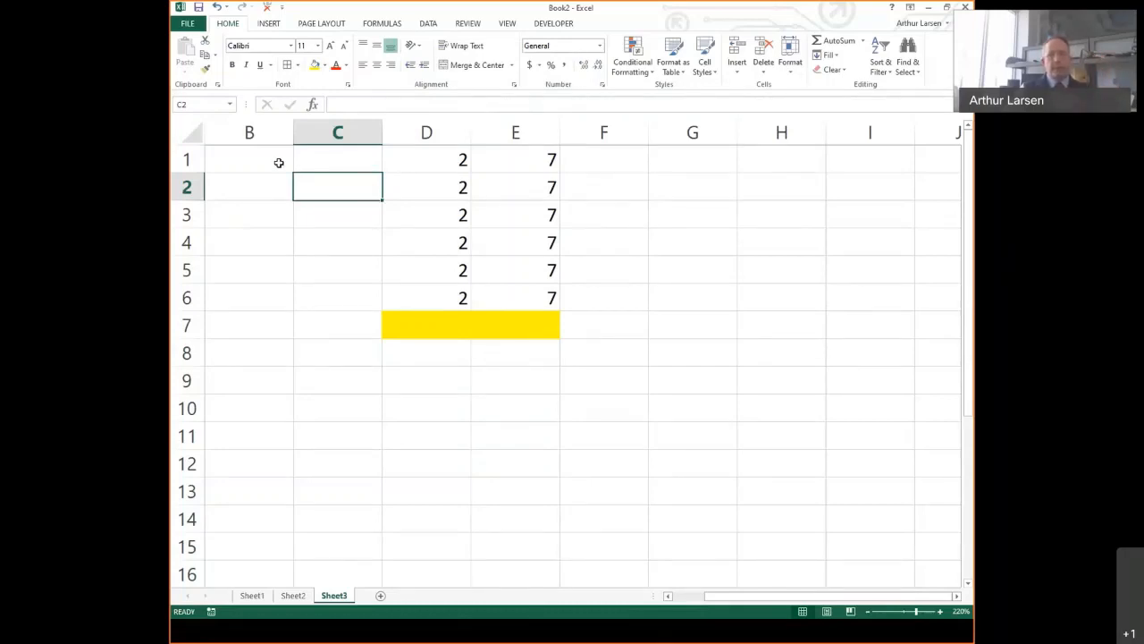
# Enter the date 9/2/2020 in B1, fill the date series down through B9, and deselect the range
pyautogui.click(243, 160)
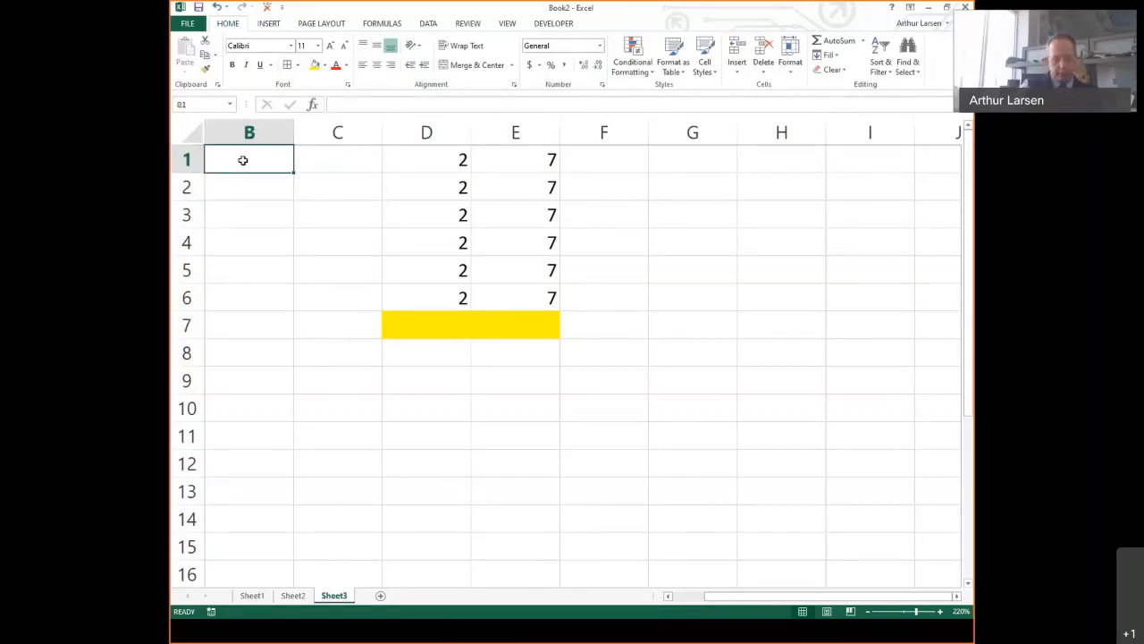
pyautogui.write('9/')
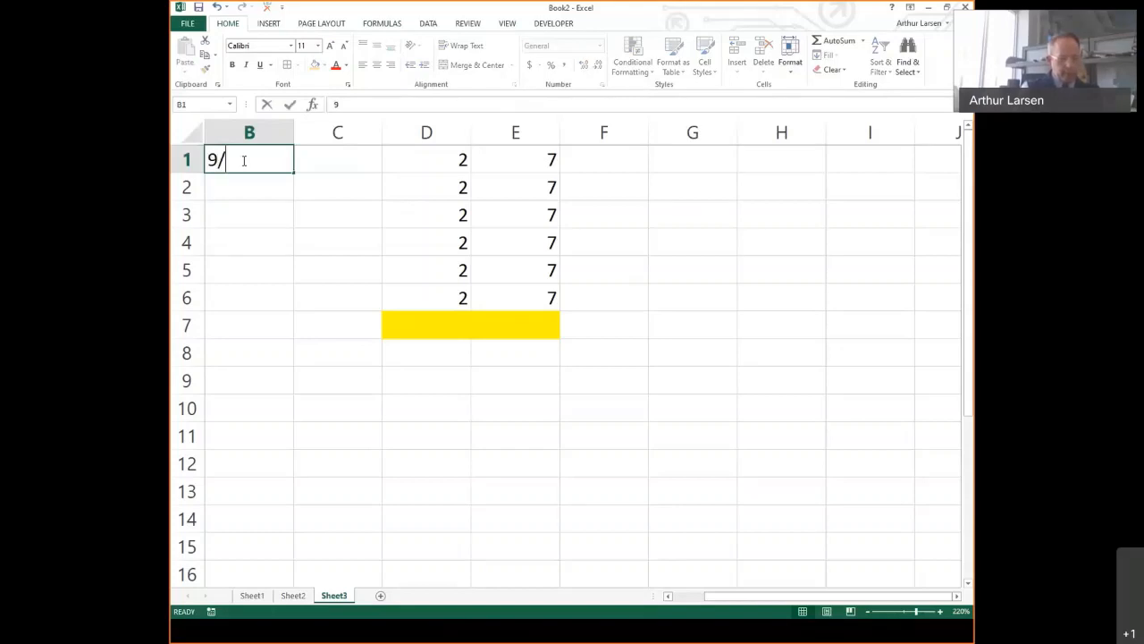
pyautogui.write('2/2020')
pyautogui.press('Return')
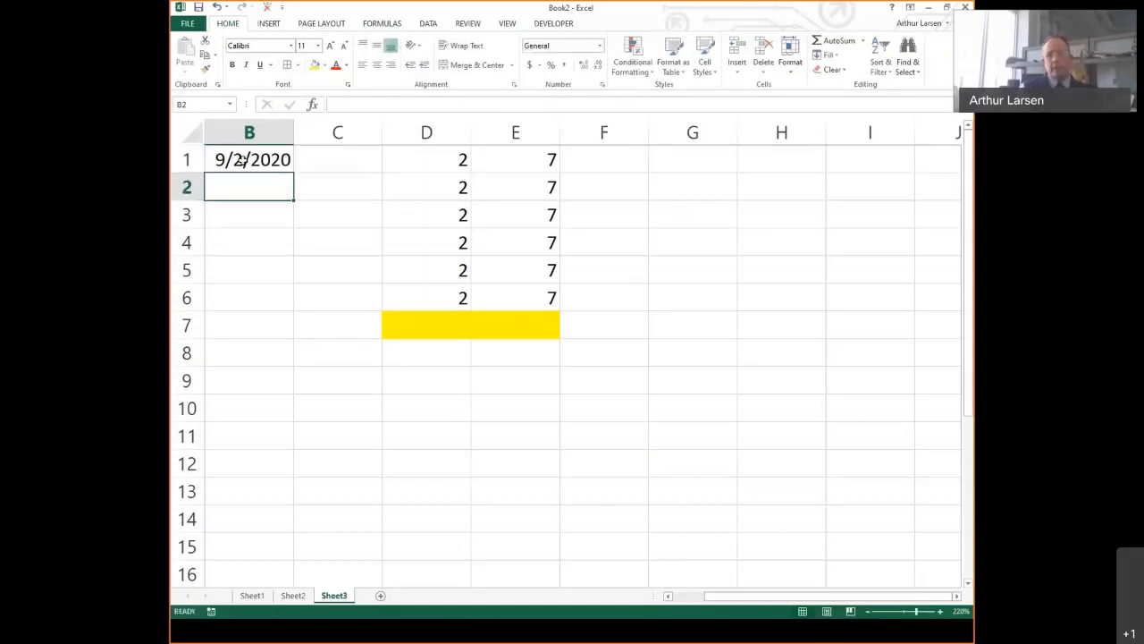
pyautogui.click(241, 159)
pyautogui.moveTo(293, 174); pyautogui.dragTo(295, 394)
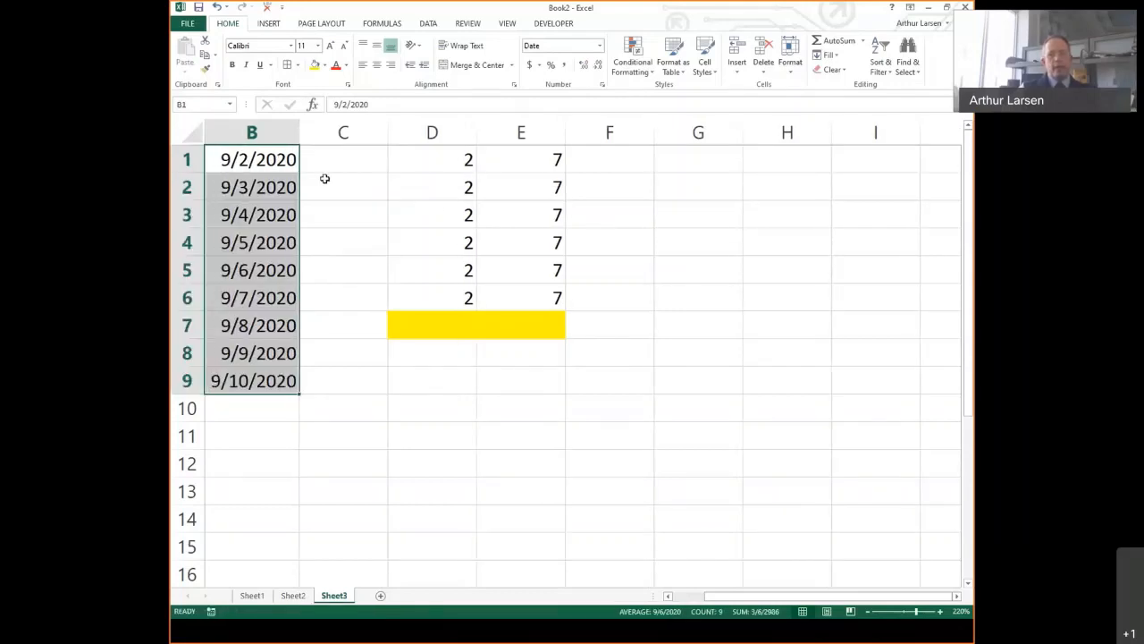
pyautogui.click(359, 170)
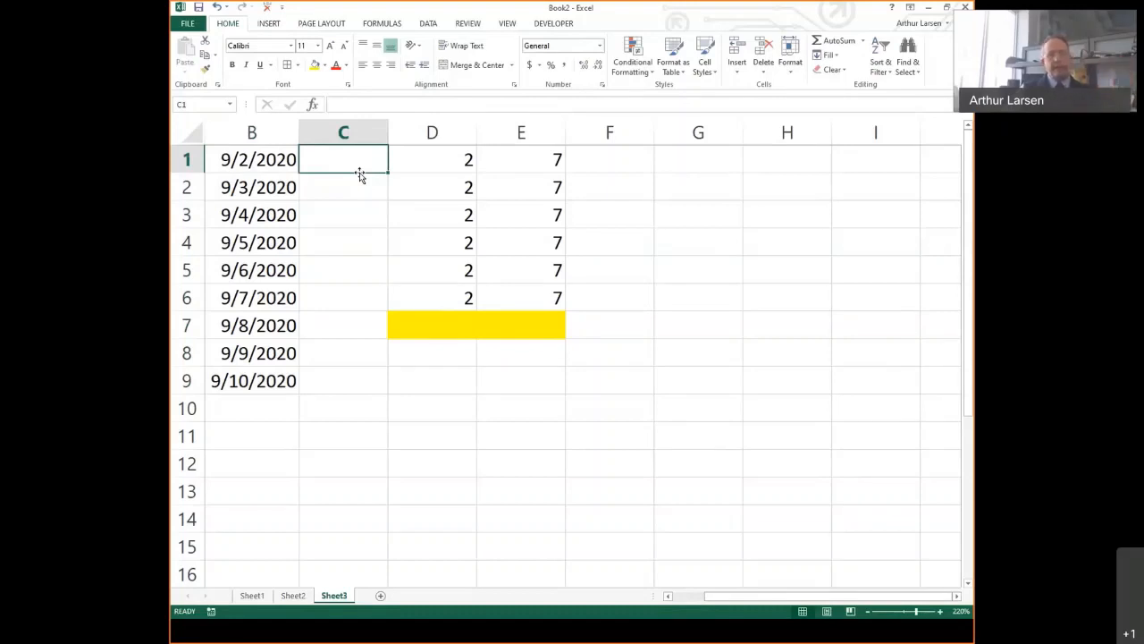
# Apply a conditional formatting rule to column B that marks dates occurring Today with Light Red Fill with Dark Red Text
pyautogui.click(248, 134)
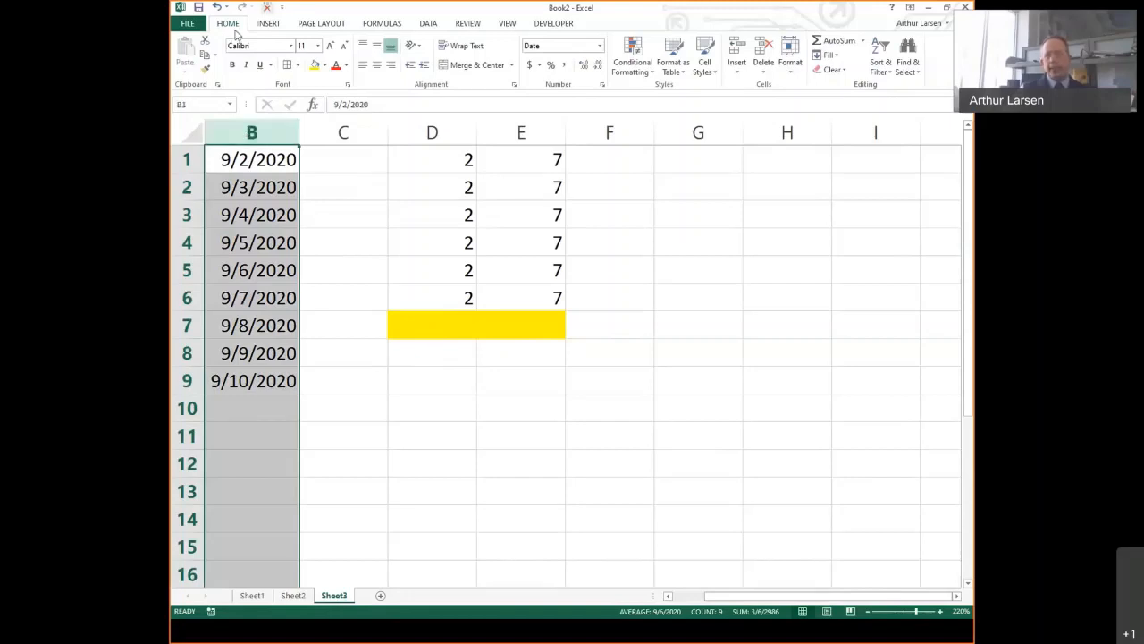
pyautogui.click(641, 77)
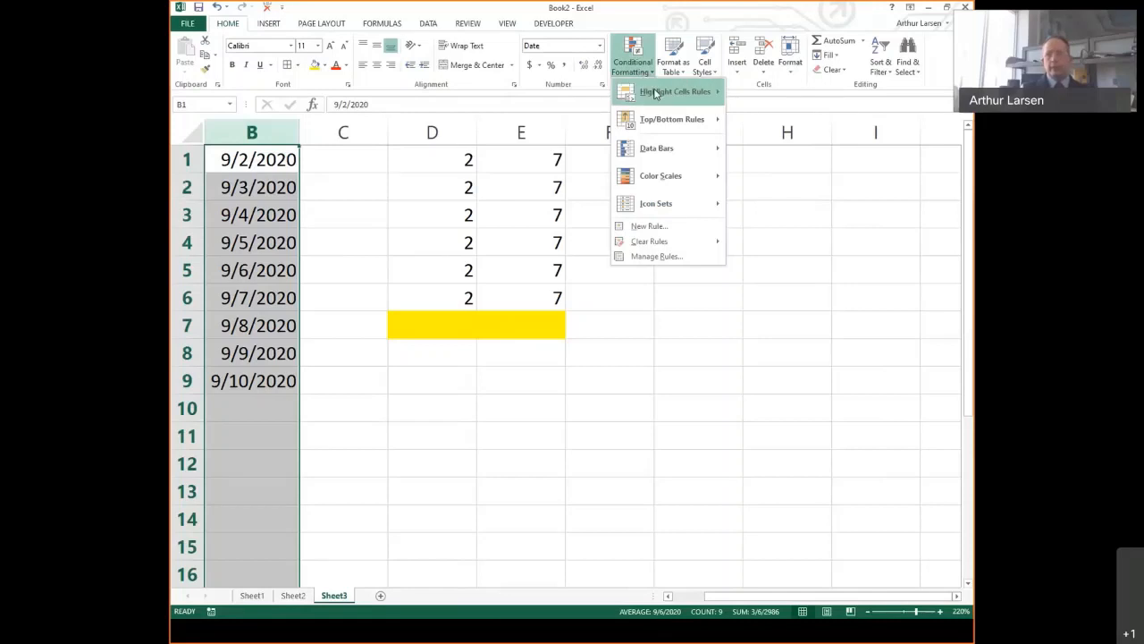
pyautogui.moveTo(657, 99)
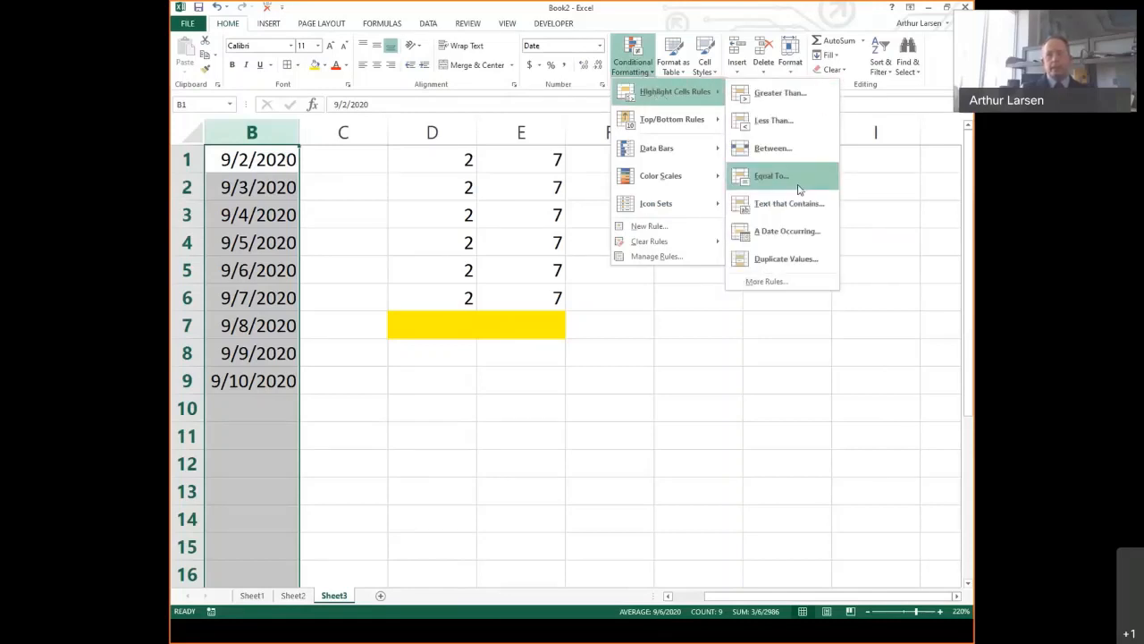
pyautogui.click(787, 231)
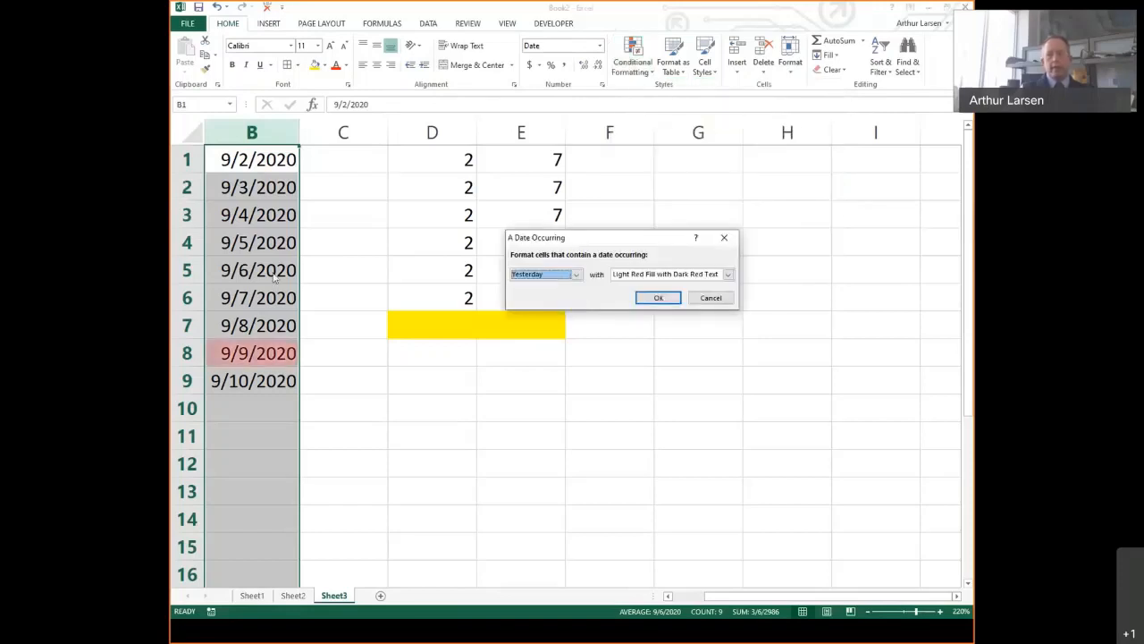
pyautogui.click(578, 274)
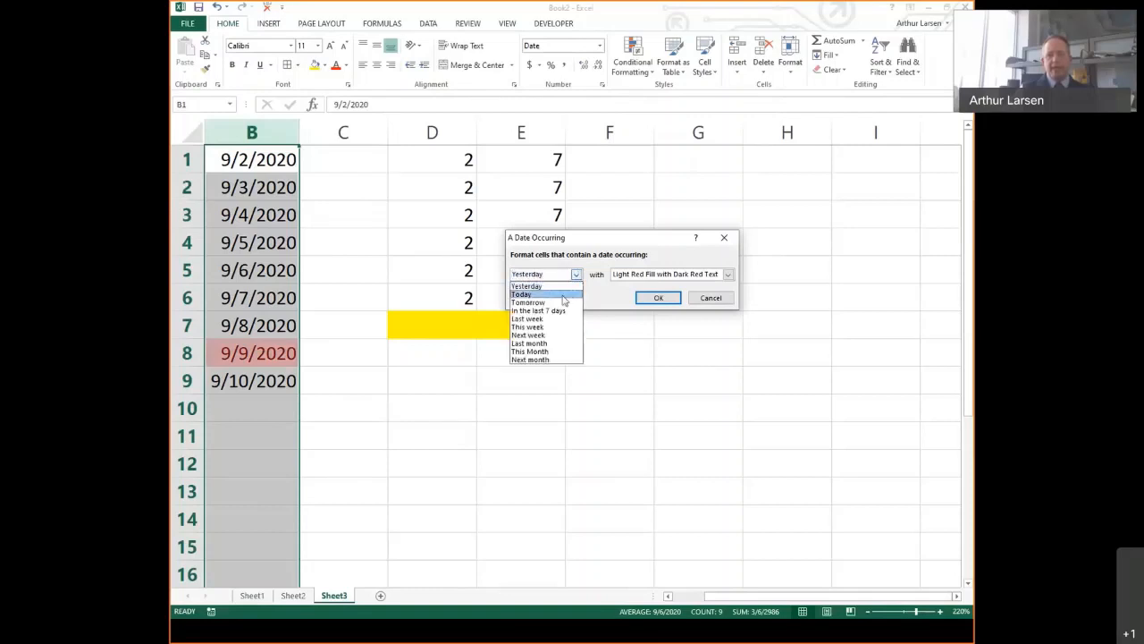
pyautogui.click(560, 294)
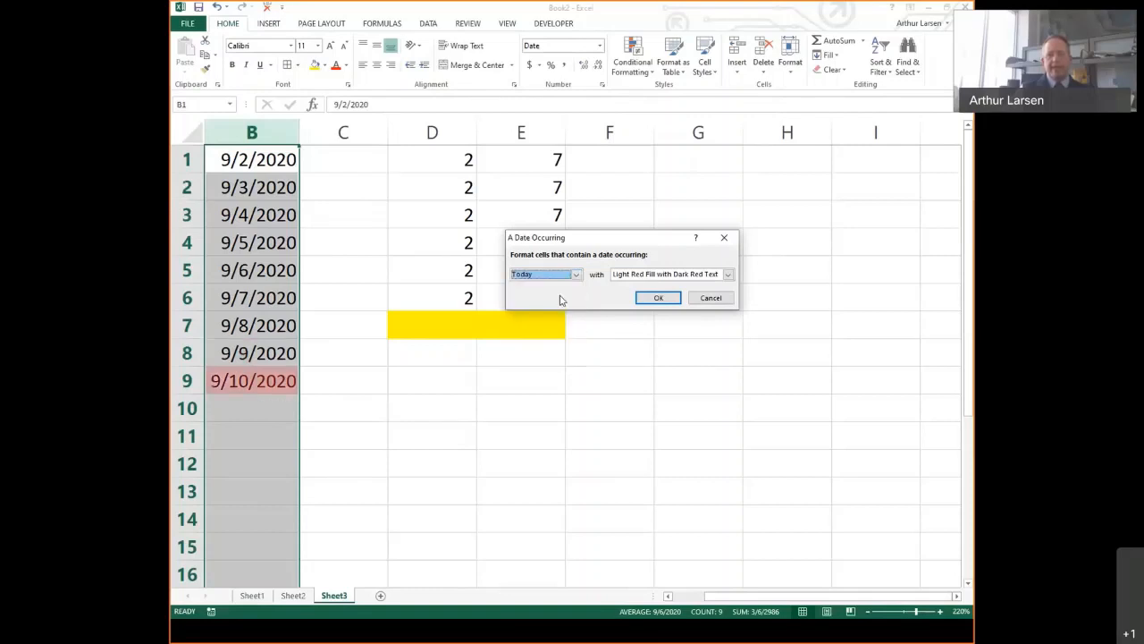
pyautogui.click(657, 300)
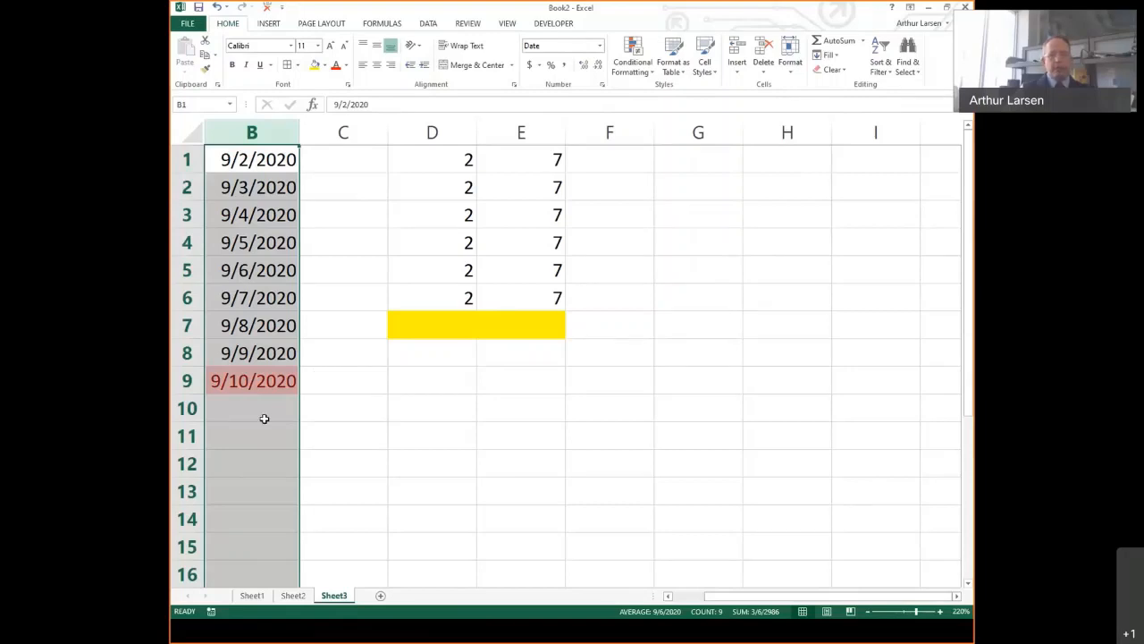
# Extend the date series from B9 down to about row 15, and deselect the range
pyautogui.click(266, 382)
pyautogui.moveTo(299, 393); pyautogui.dragTo(296, 549)
pyautogui.click(371, 250)
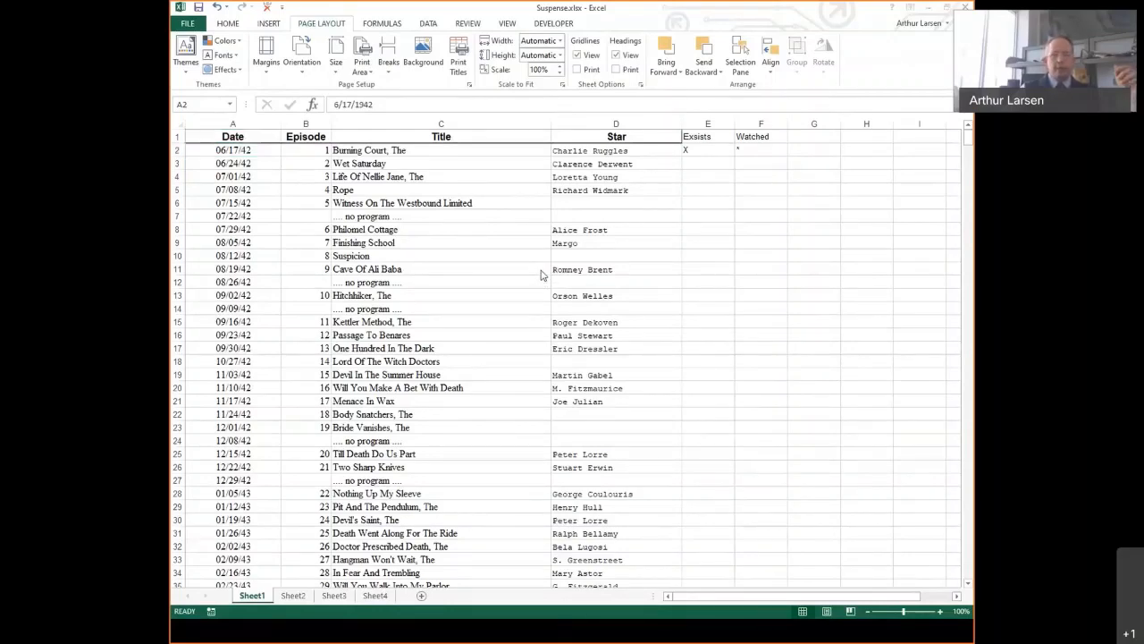
# Freeze the top row of the episode list in Suspense.xlsx so its column headings stay in place
pyautogui.scroll(-3, 541, 284)
pyautogui.scroll(-8, 541, 286)
pyautogui.scroll(11, 532, 282)
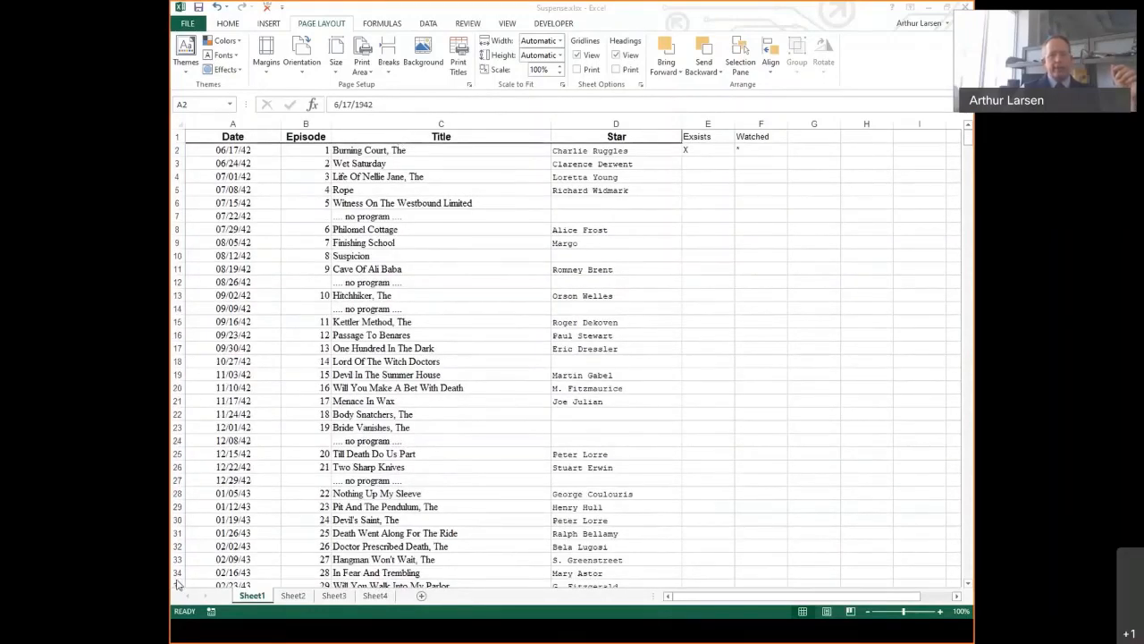
pyautogui.scroll(-1, 177, 583)
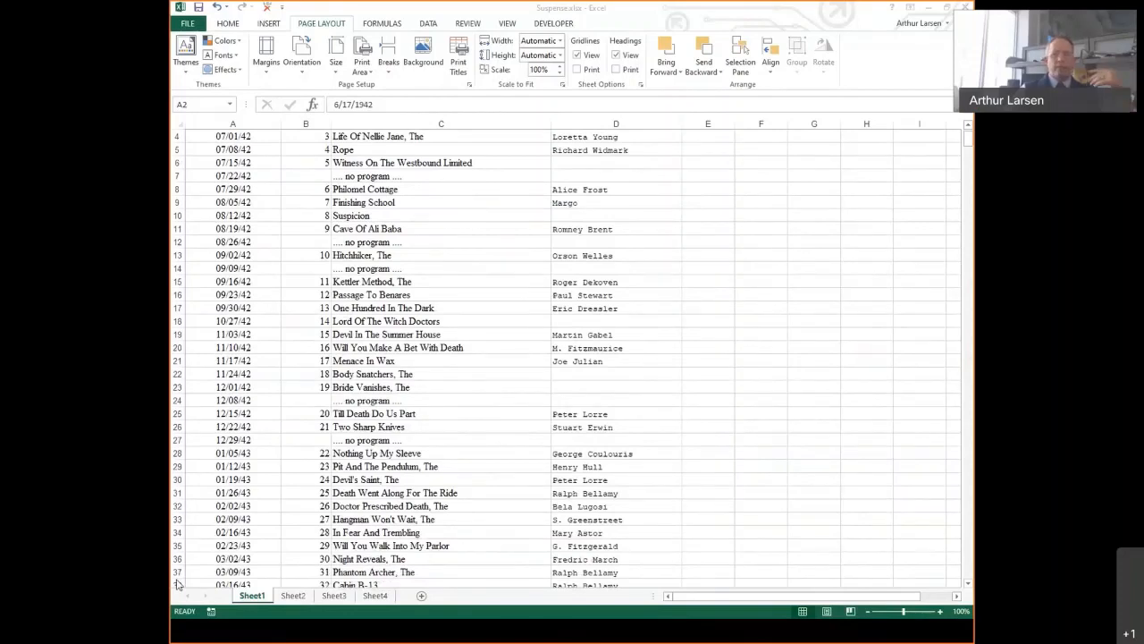
pyautogui.scroll(1, 177, 583)
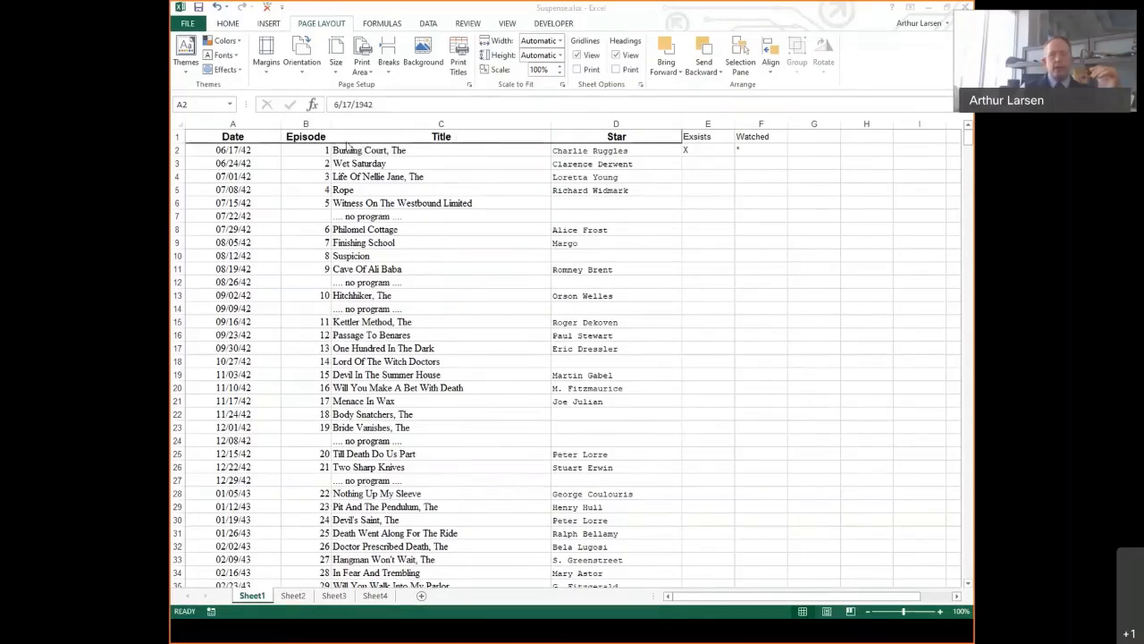
pyautogui.click(179, 137)
pyautogui.click(179, 137)
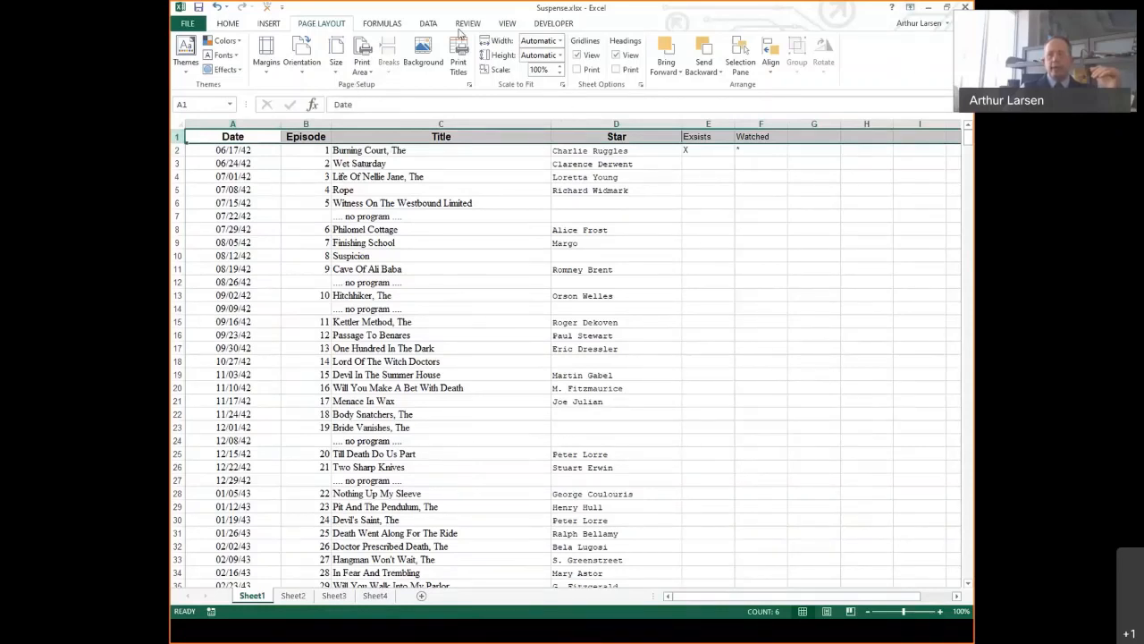
pyautogui.click(429, 25)
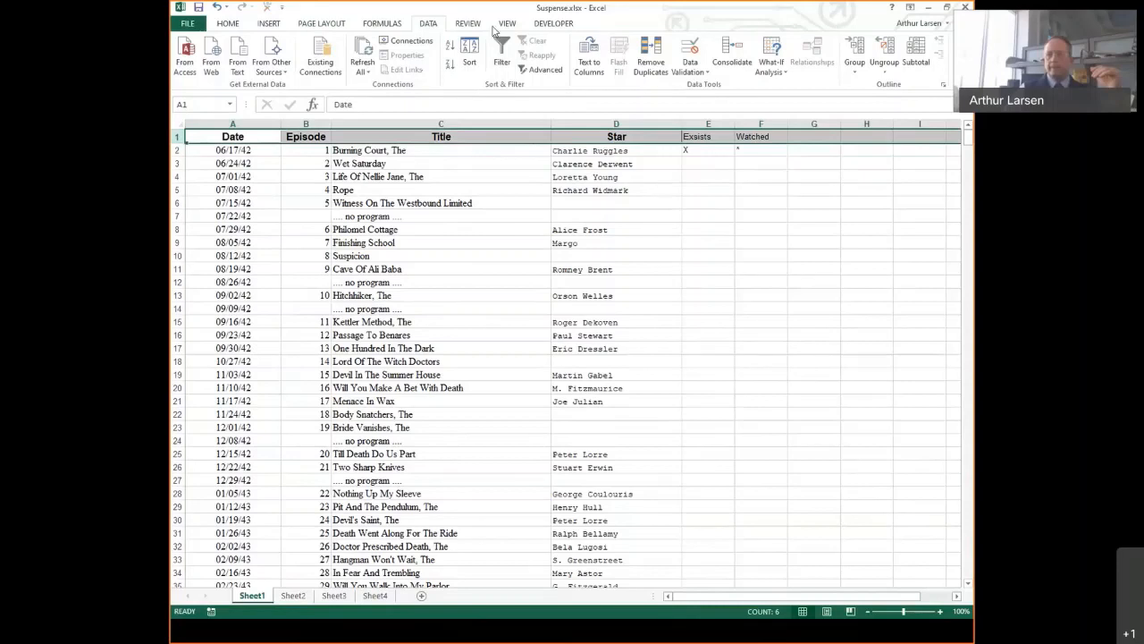
pyautogui.click(501, 25)
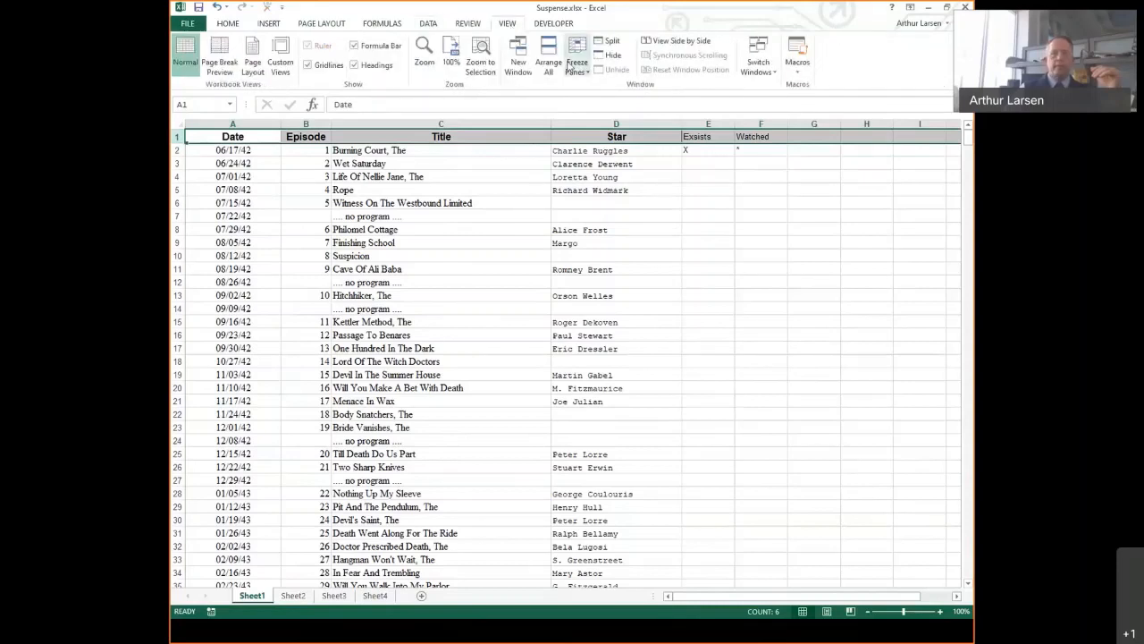
pyautogui.click(575, 67)
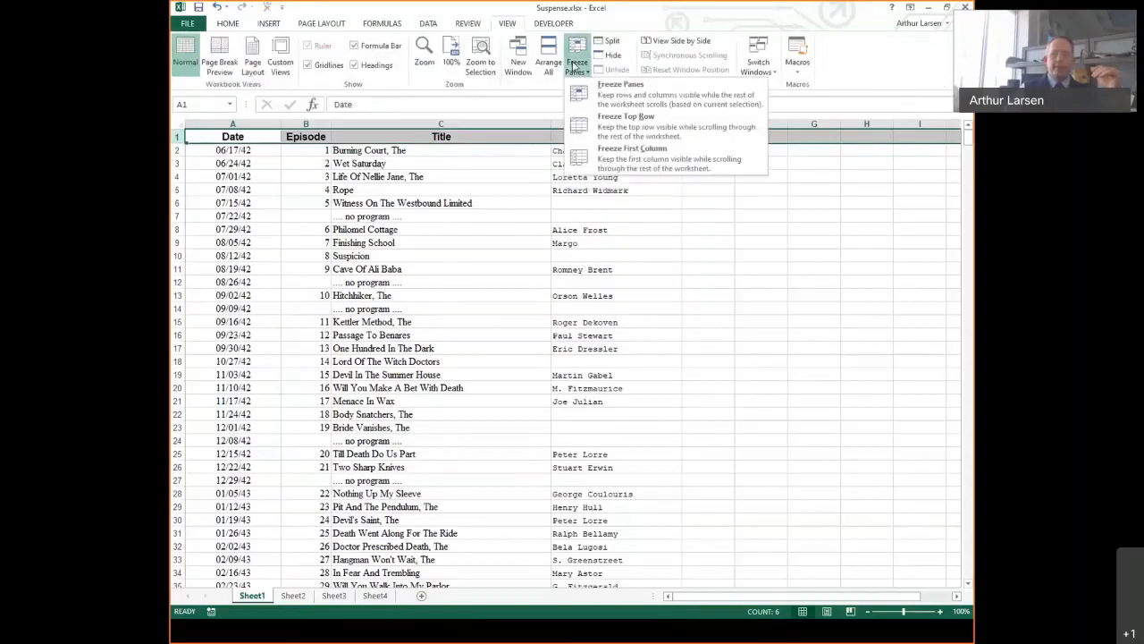
pyautogui.click(630, 127)
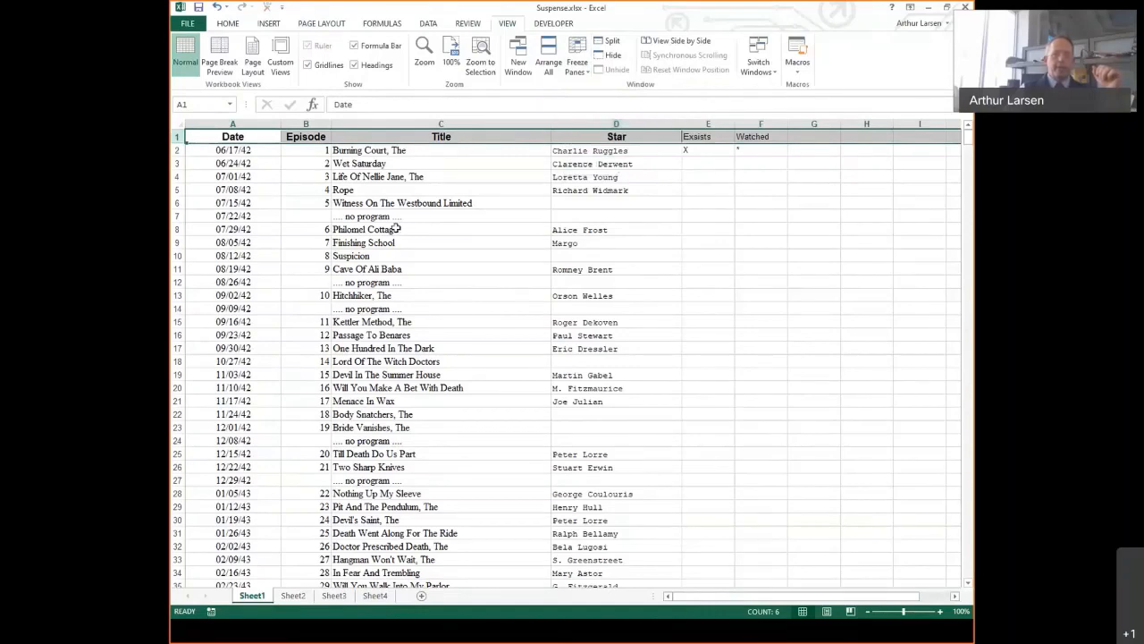
# Check the frozen heading row against entries further down the episode list, and return to the first entries
pyautogui.scroll(-14, 399, 229)
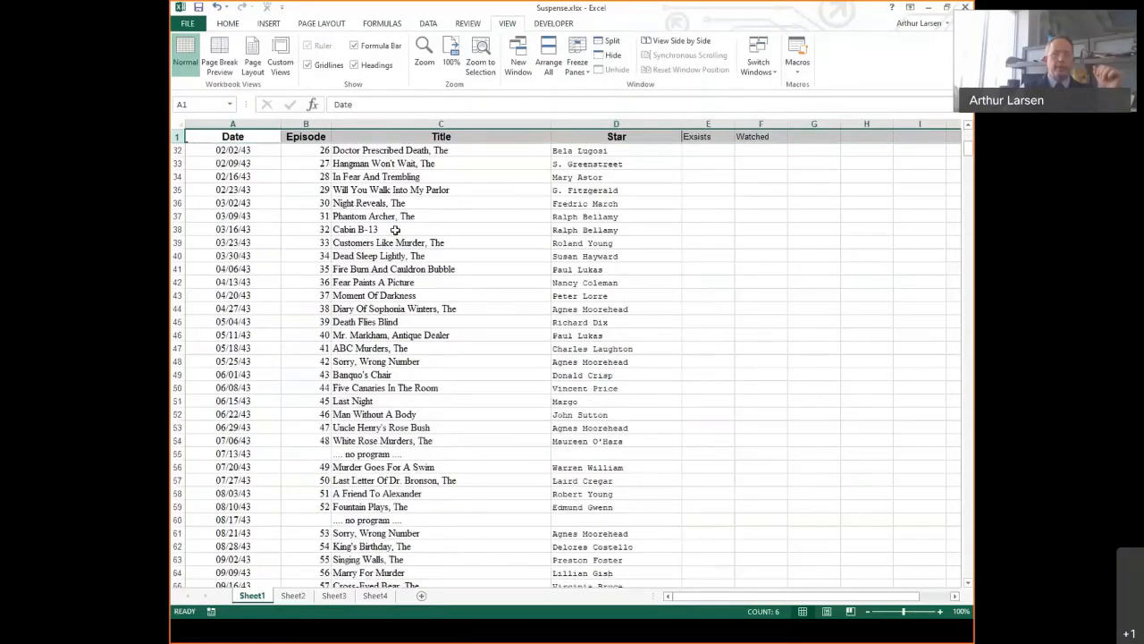
pyautogui.scroll(-2, 393, 230)
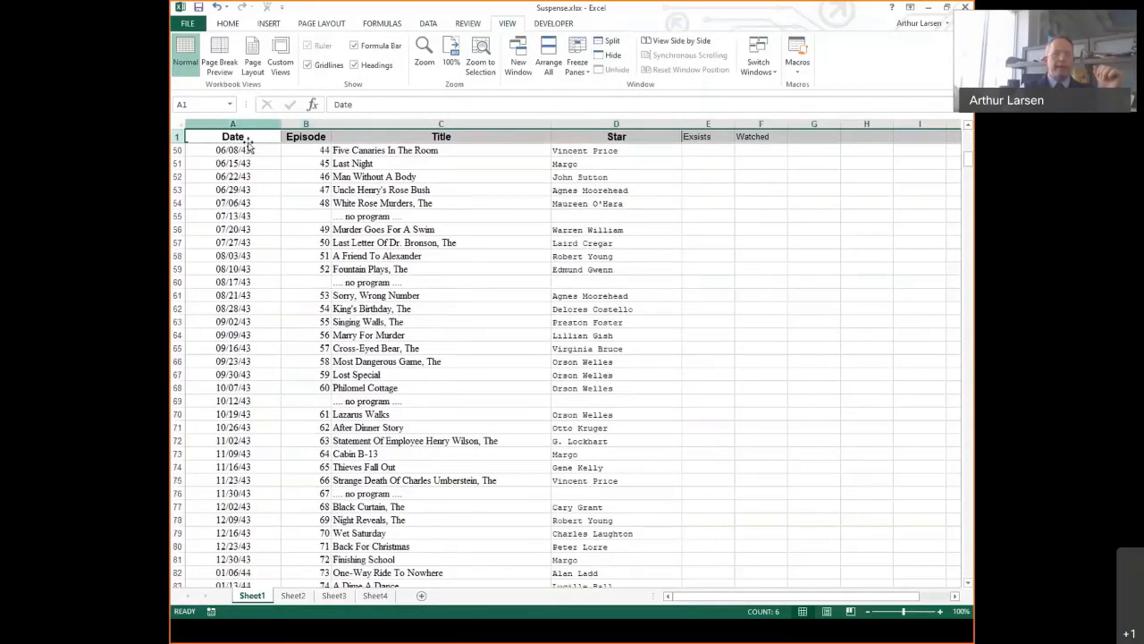
pyautogui.scroll(-11, 250, 289)
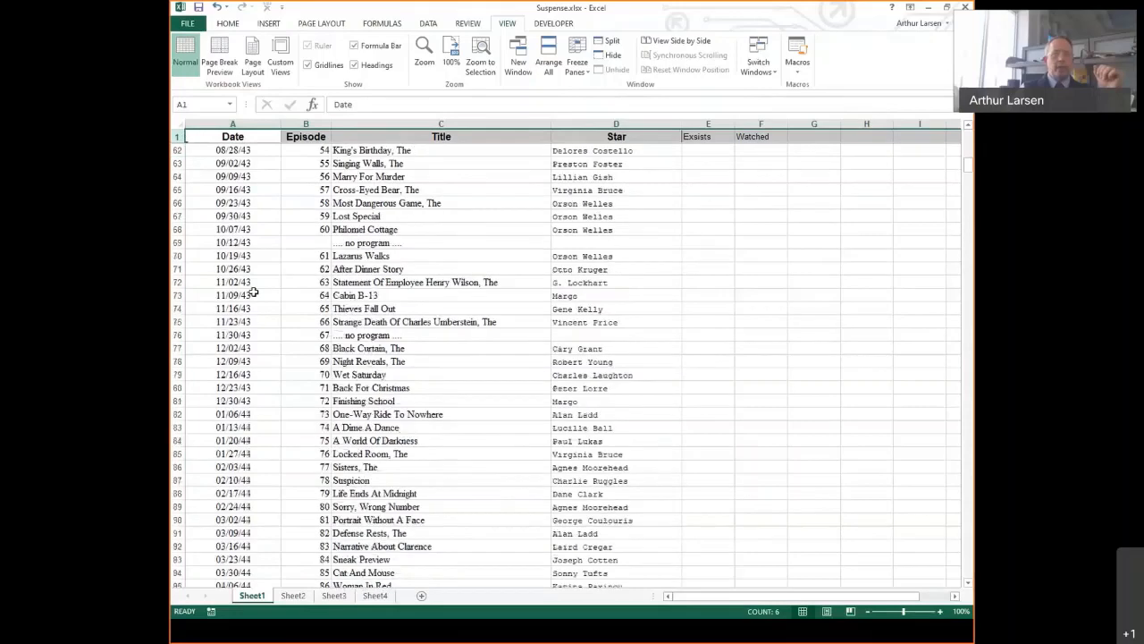
pyautogui.scroll(-16, 254, 285)
pyautogui.scroll(10, 250, 282)
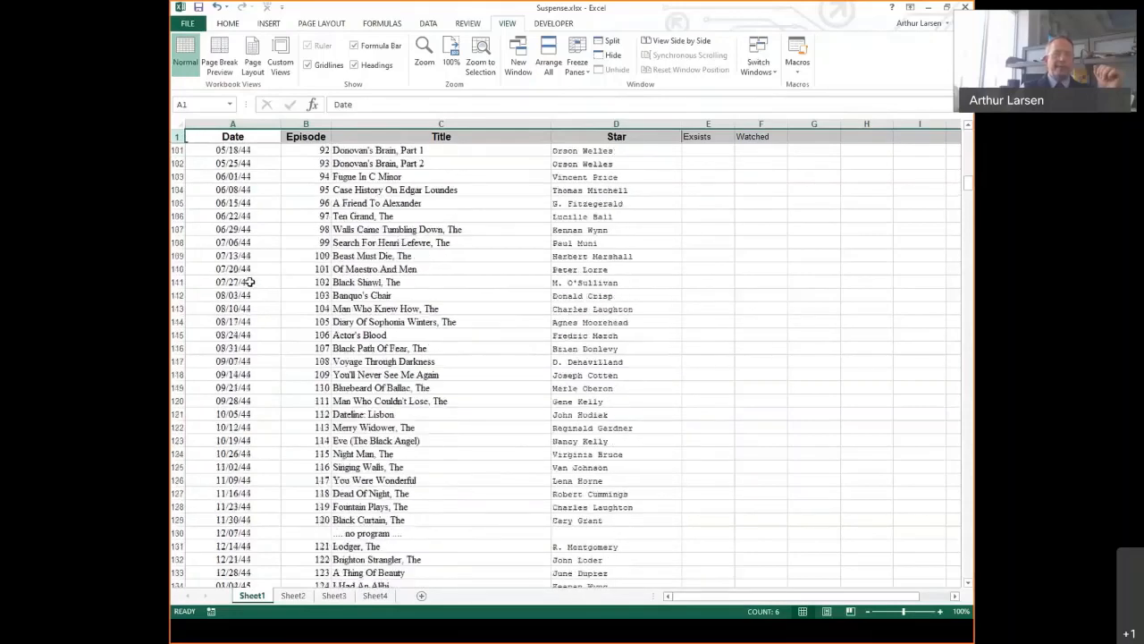
pyautogui.scroll(20, 250, 282)
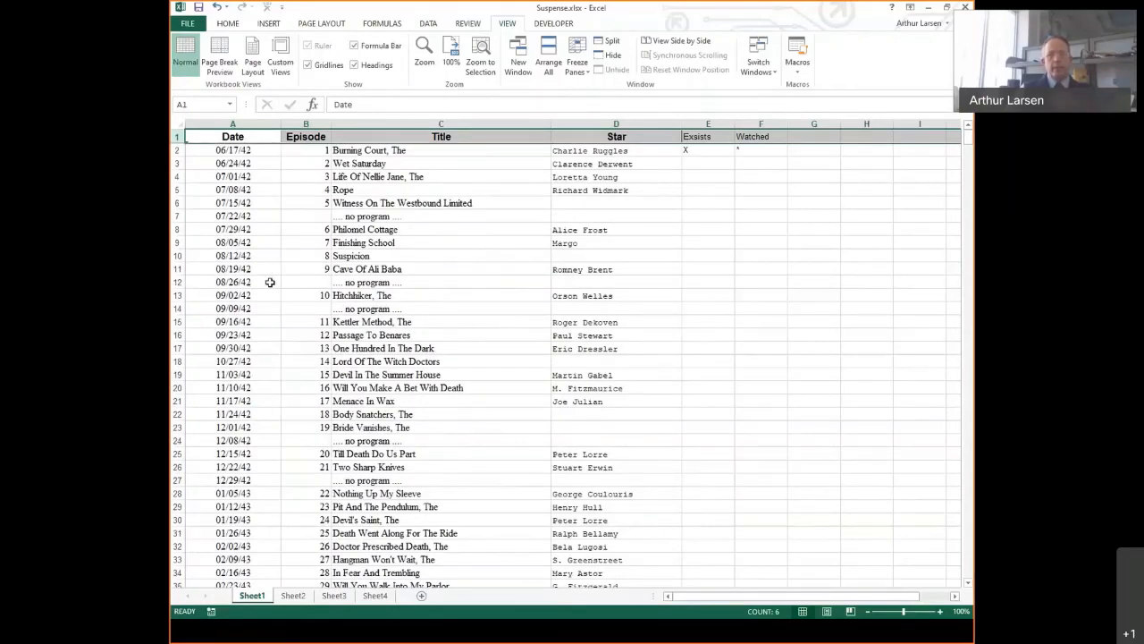
# Configure the page setup to repeat row $1:$1 at the top of every printed page
pyautogui.click(324, 25)
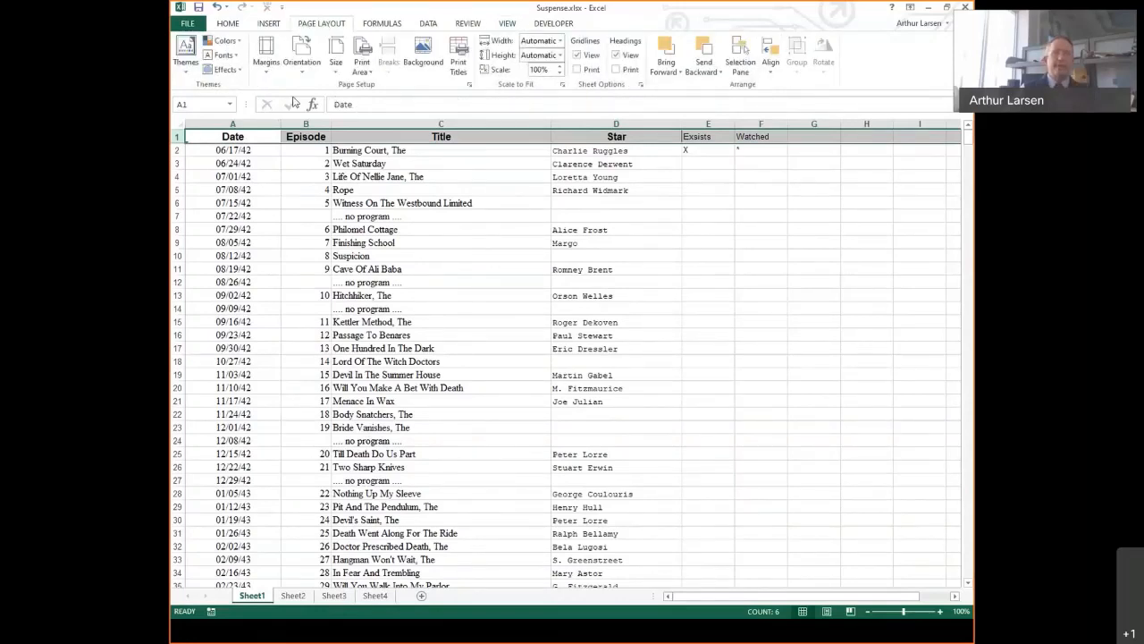
pyautogui.click(470, 87)
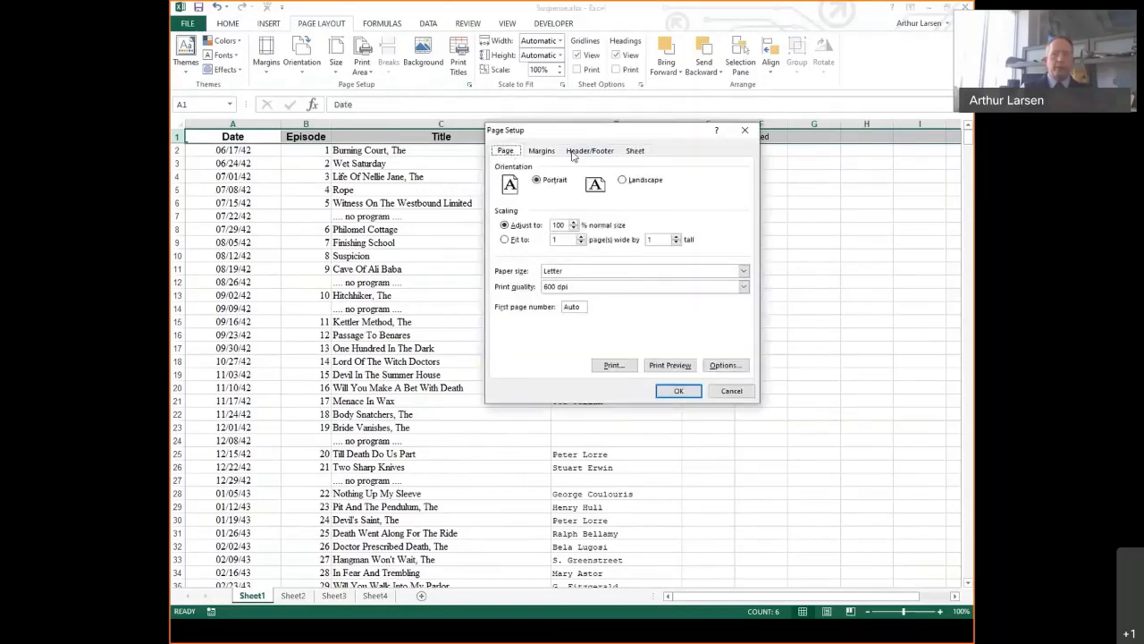
pyautogui.click(632, 152)
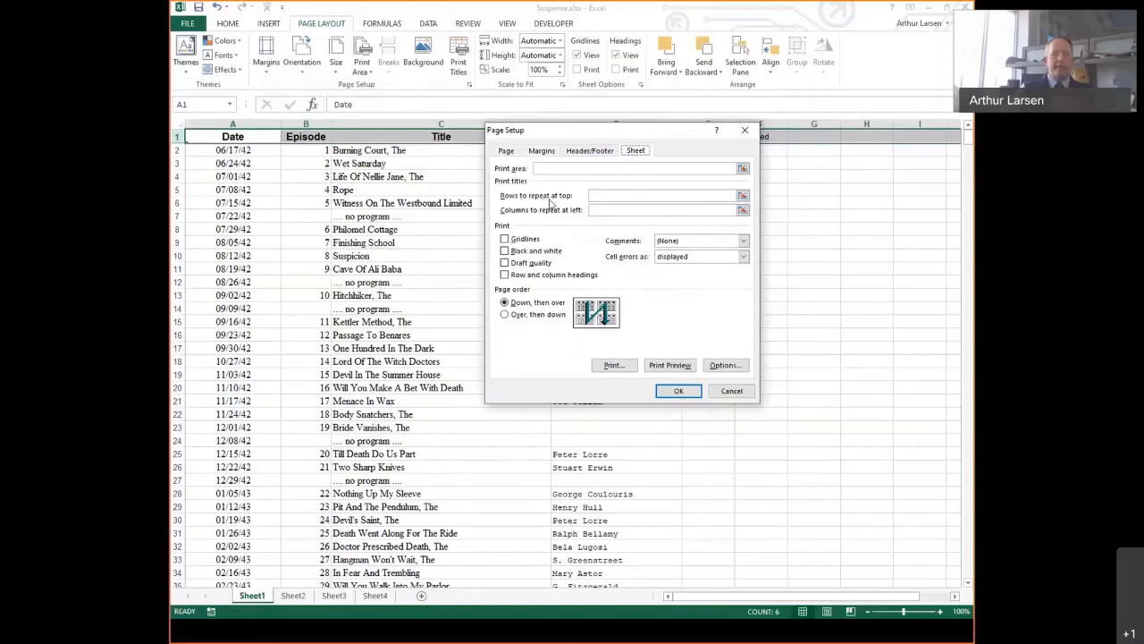
pyautogui.click(606, 194)
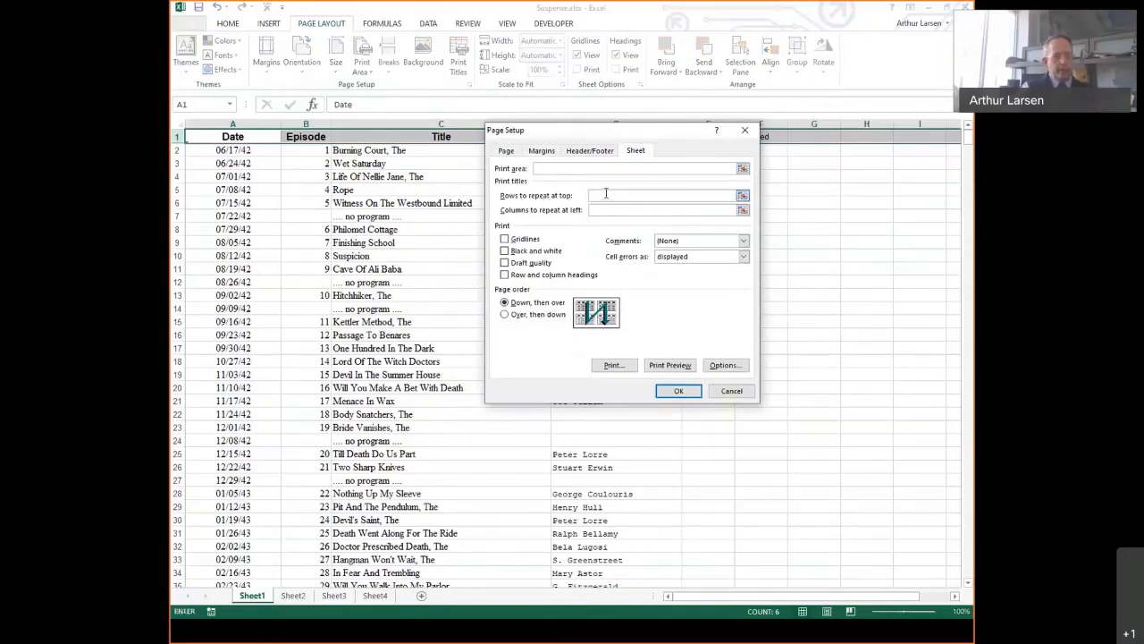
pyautogui.write('$')
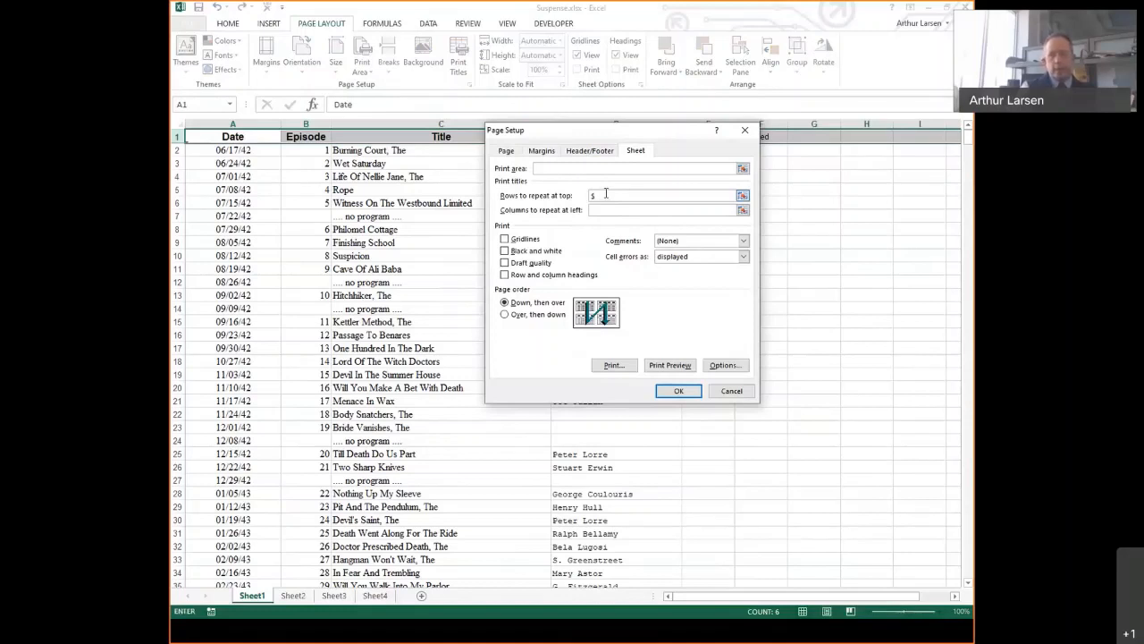
pyautogui.write('1:')
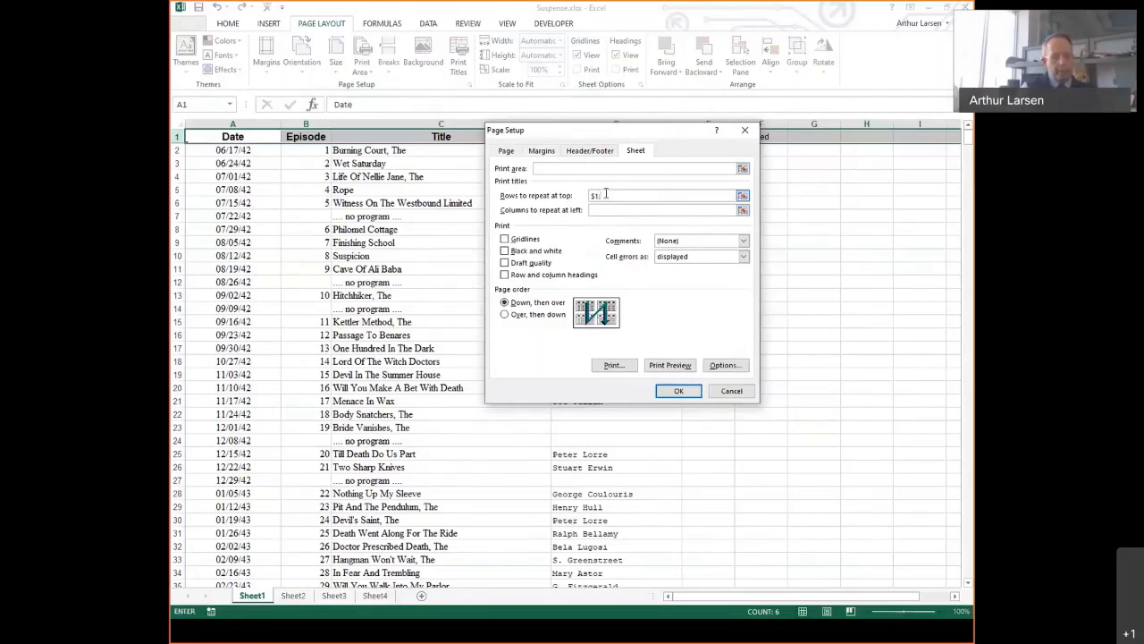
pyautogui.write('$')
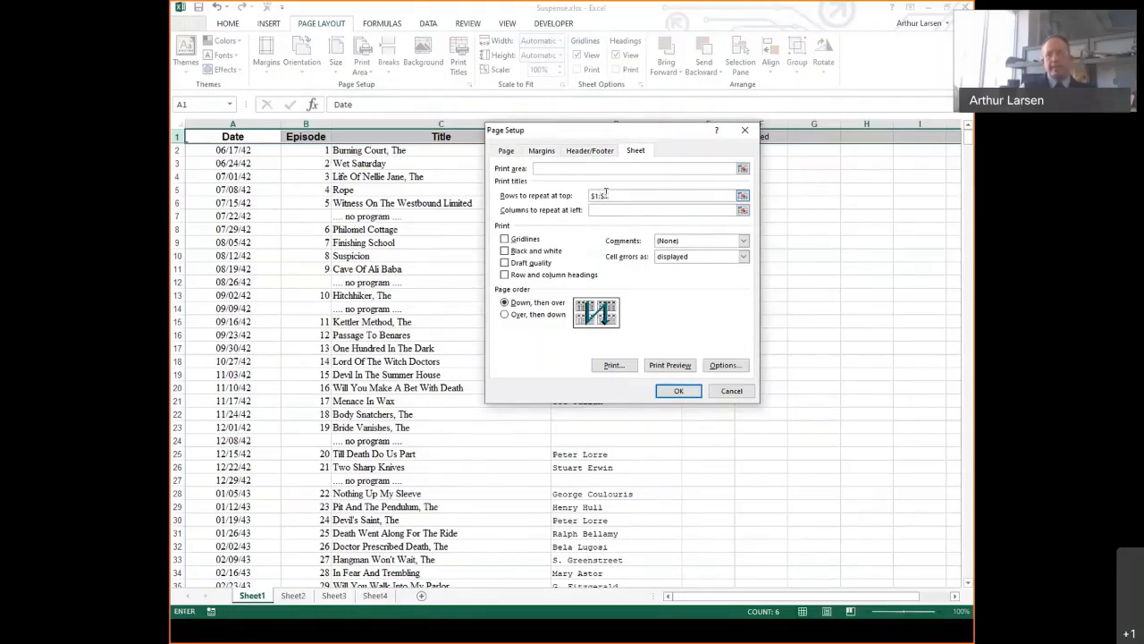
pyautogui.write('1')
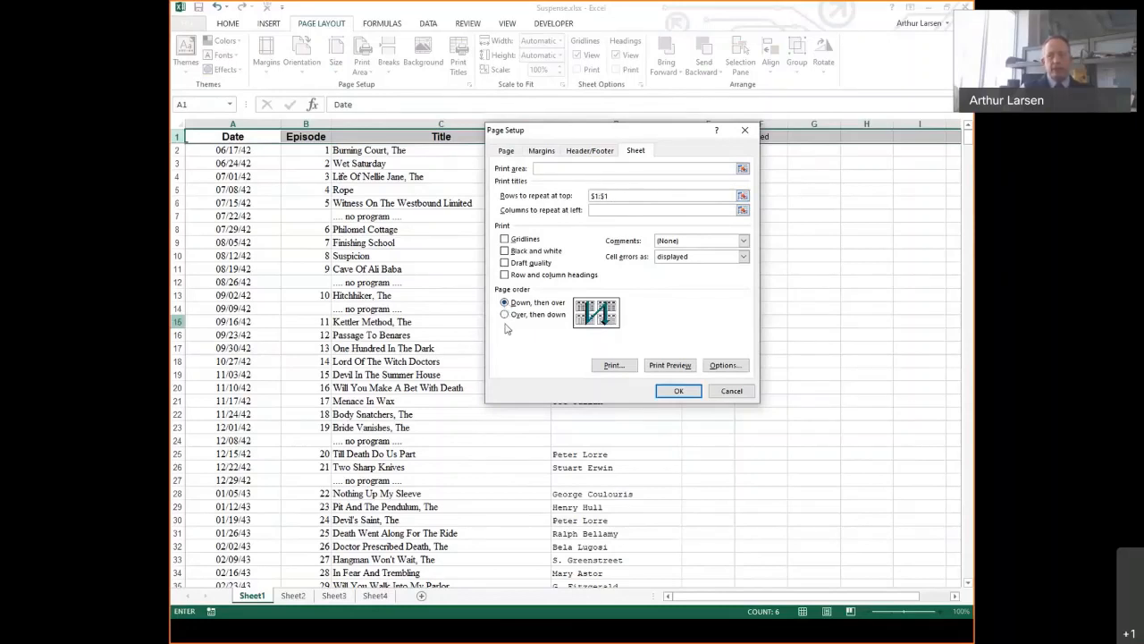
pyautogui.click(674, 395)
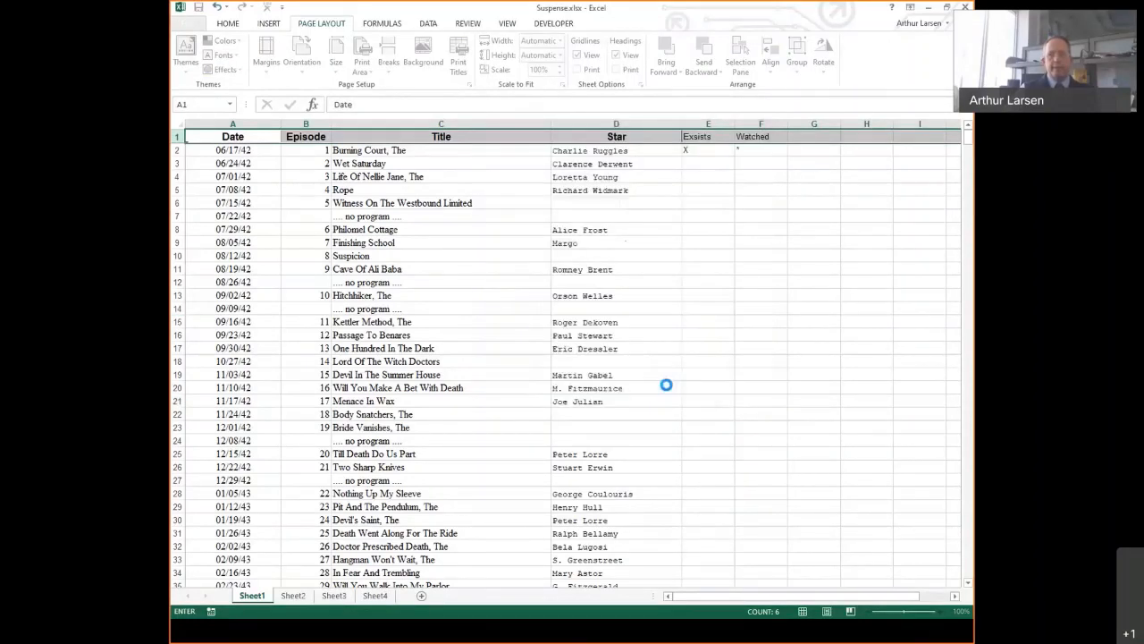
# Preview the printout of the episode list and check the repeated heading row on pages 1 through 8
pyautogui.click(178, 25)
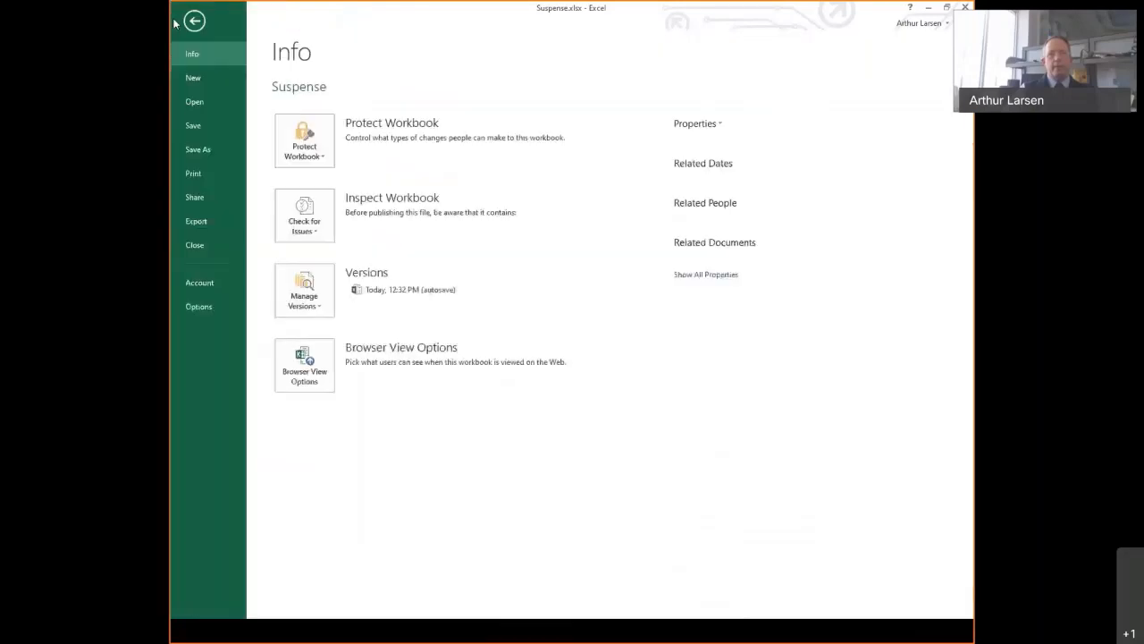
pyautogui.click(207, 175)
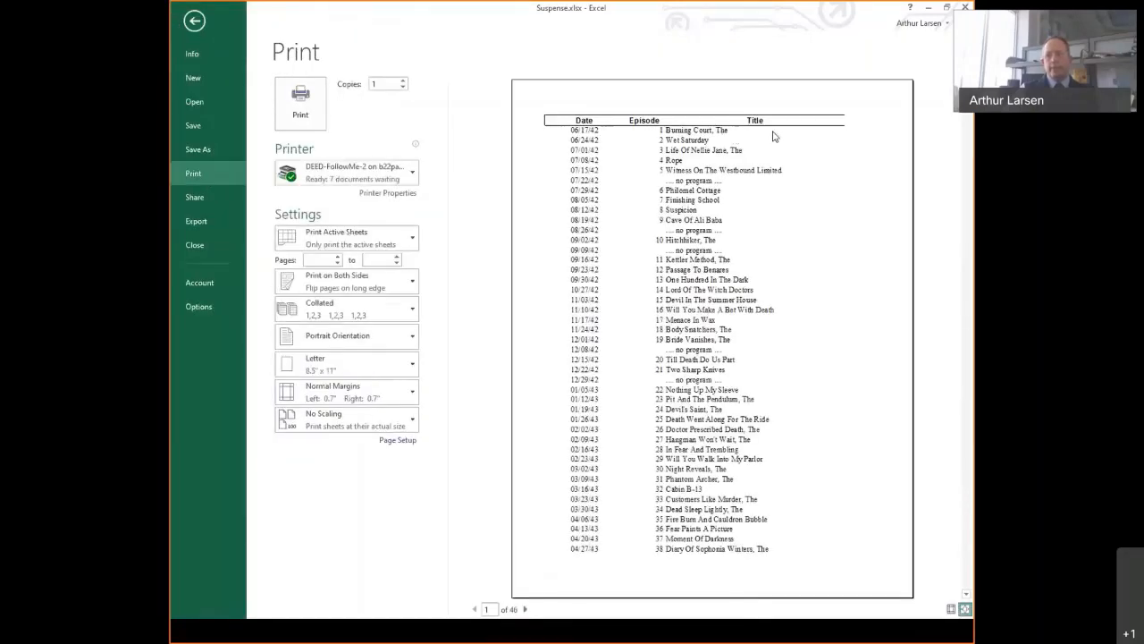
pyautogui.click(525, 609)
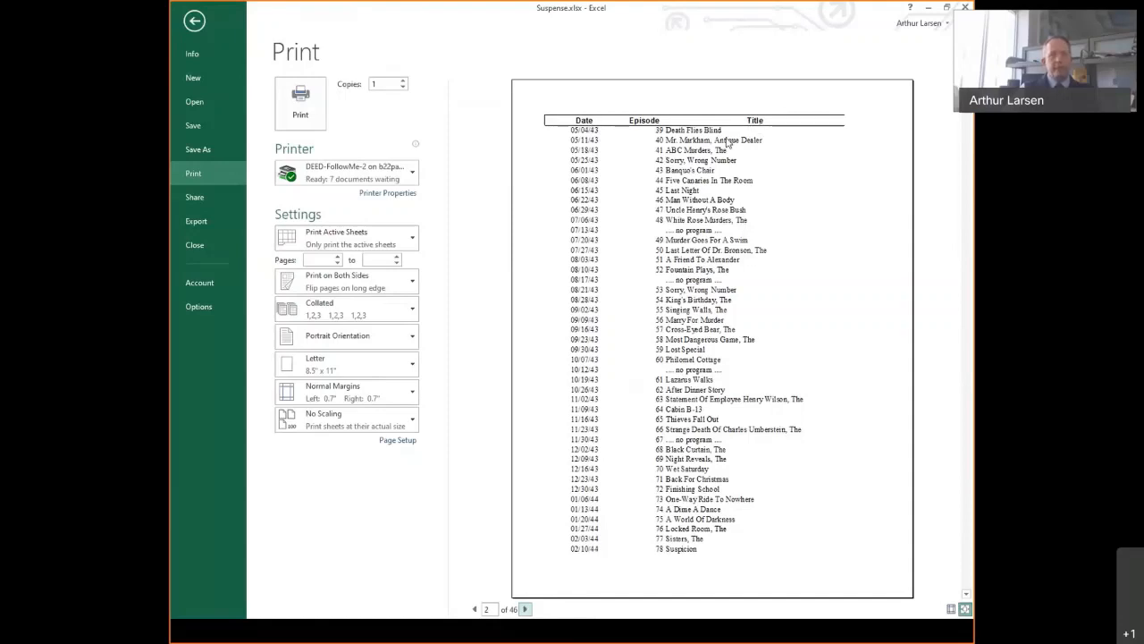
pyautogui.click(525, 608)
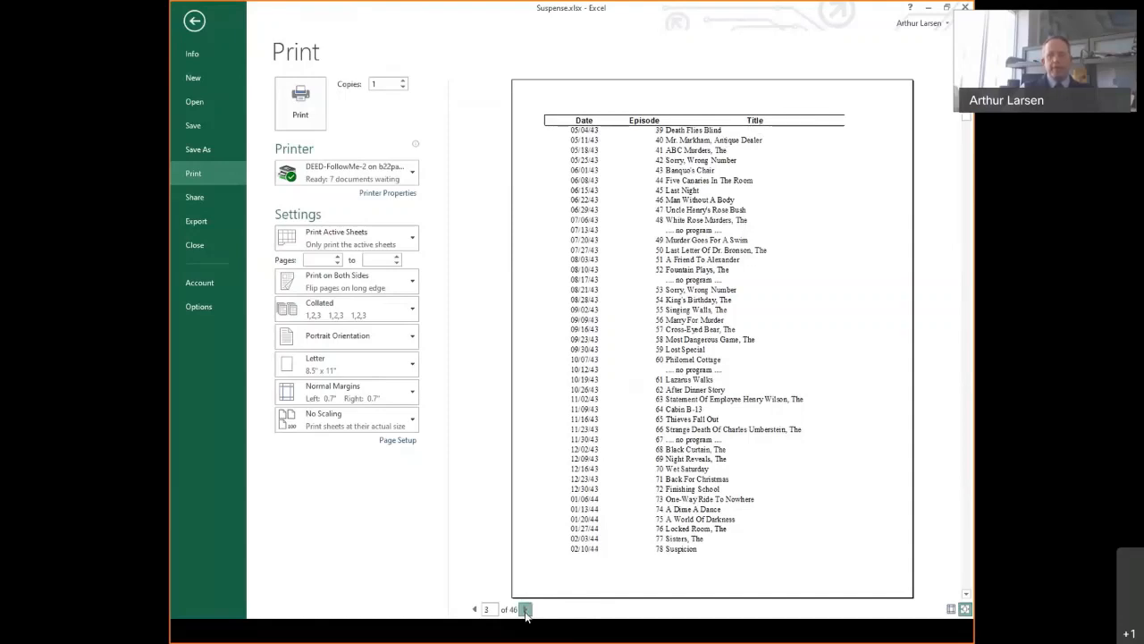
pyautogui.click(525, 608)
pyautogui.click(526, 609)
pyautogui.click(526, 609)
pyautogui.click(525, 609)
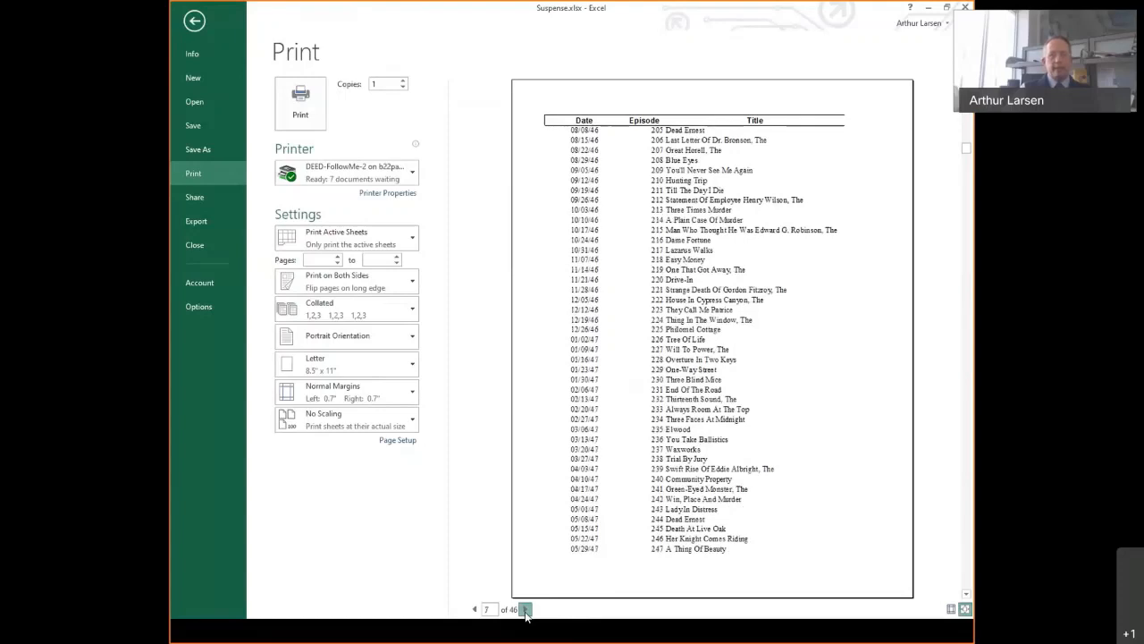
pyautogui.click(526, 609)
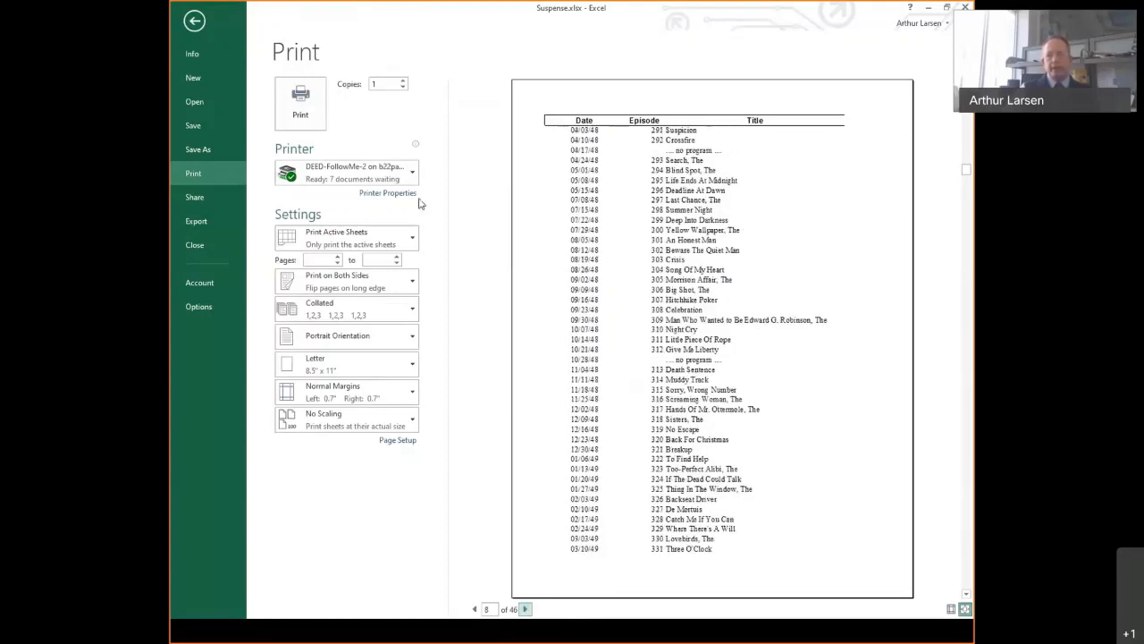
# Set the print orientation to landscape, check the columns on the following preview pages, and return to the worksheet
pyautogui.click(391, 335)
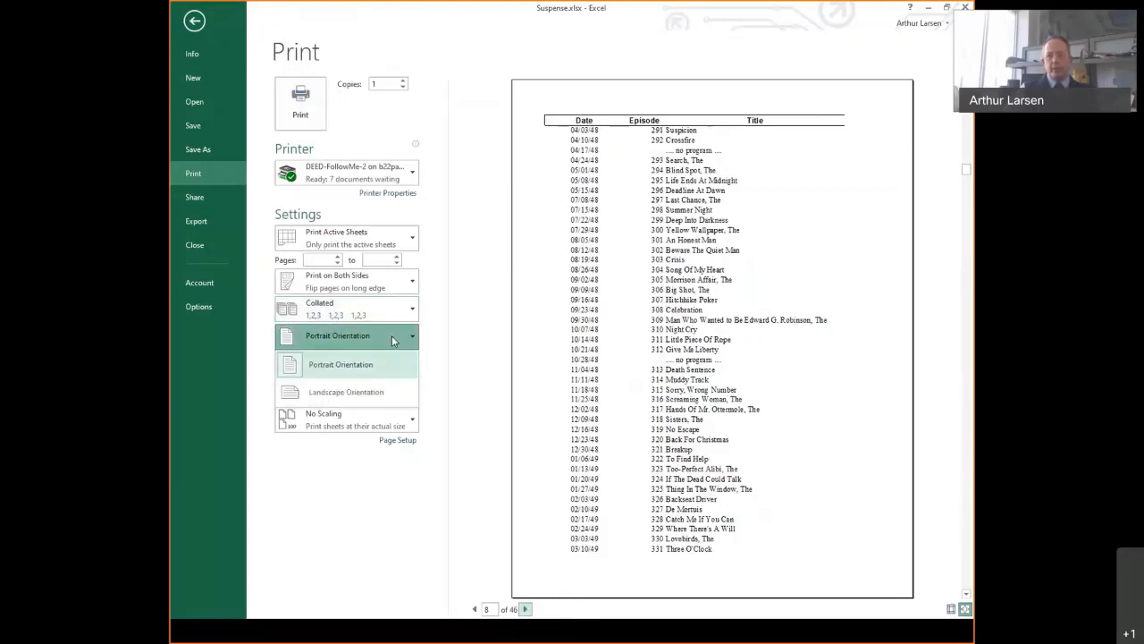
pyautogui.click(367, 394)
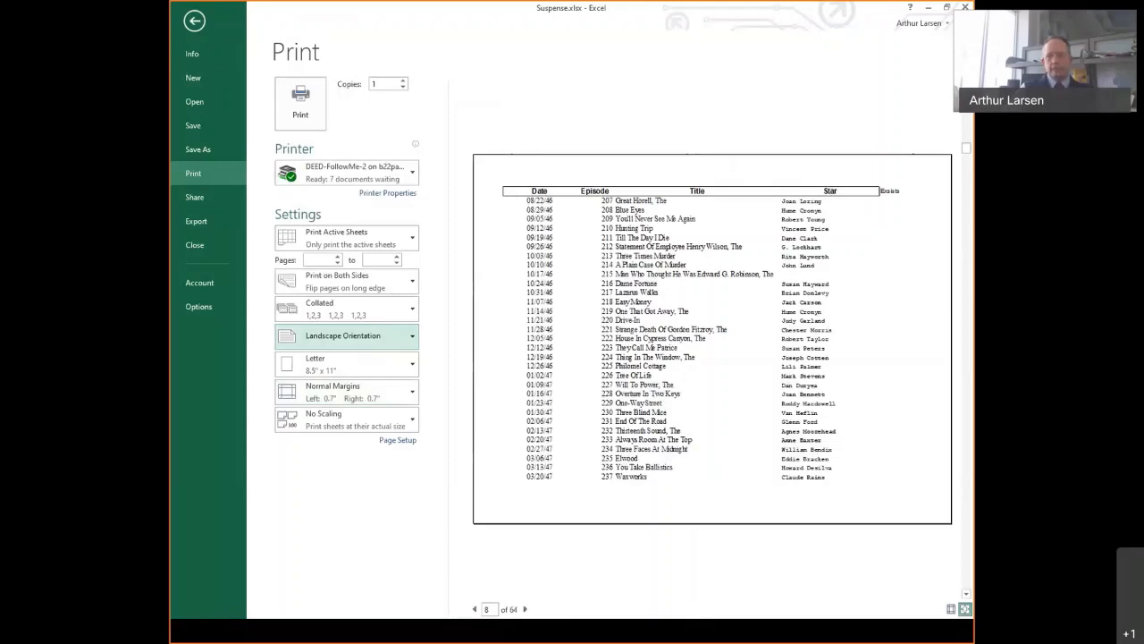
pyautogui.click(525, 609)
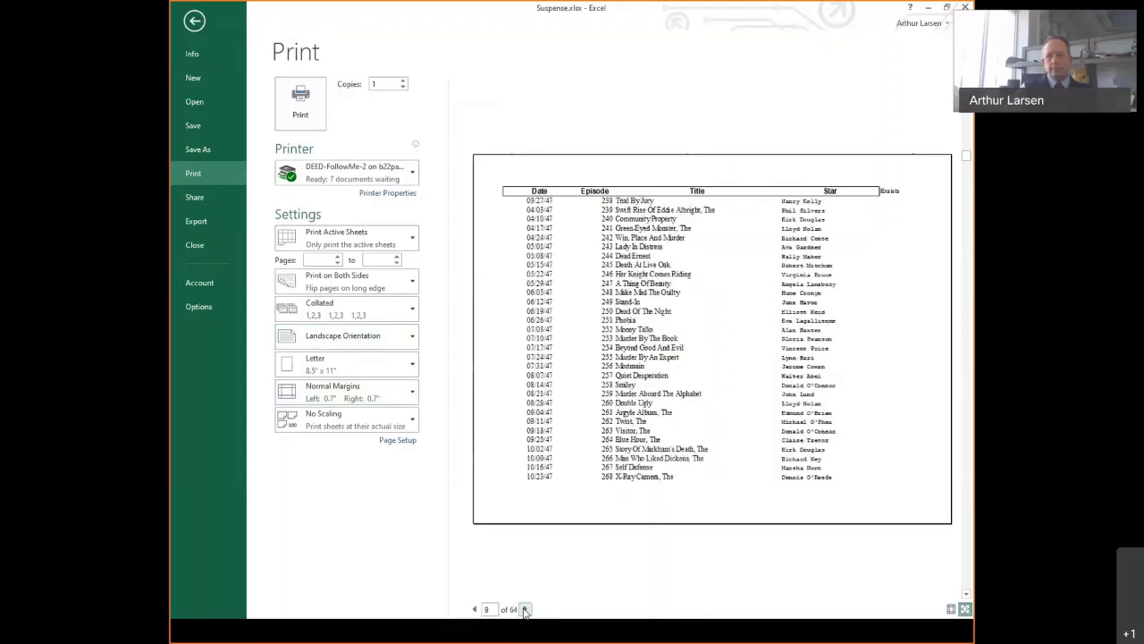
pyautogui.click(525, 609)
pyautogui.click(525, 609)
pyautogui.click(525, 609)
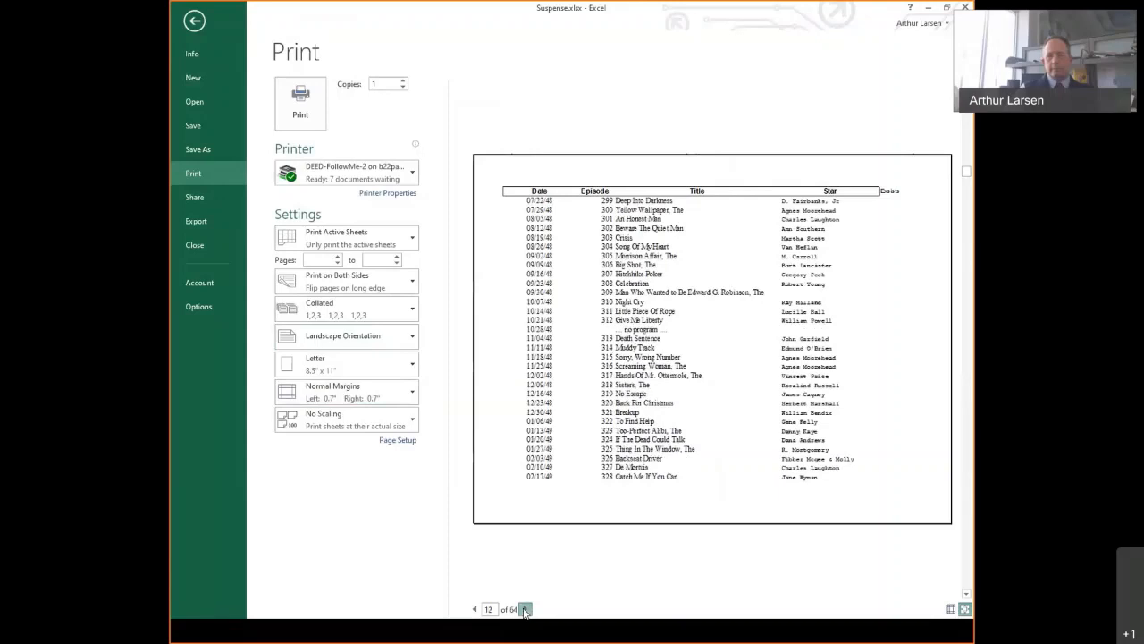
pyautogui.click(525, 608)
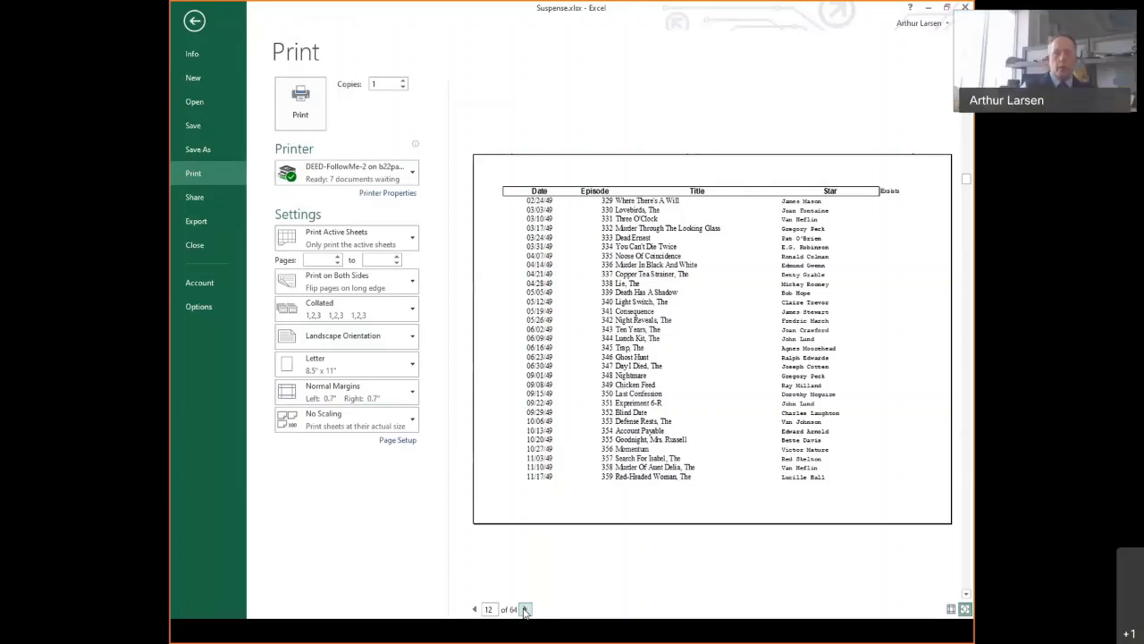
pyautogui.click(195, 23)
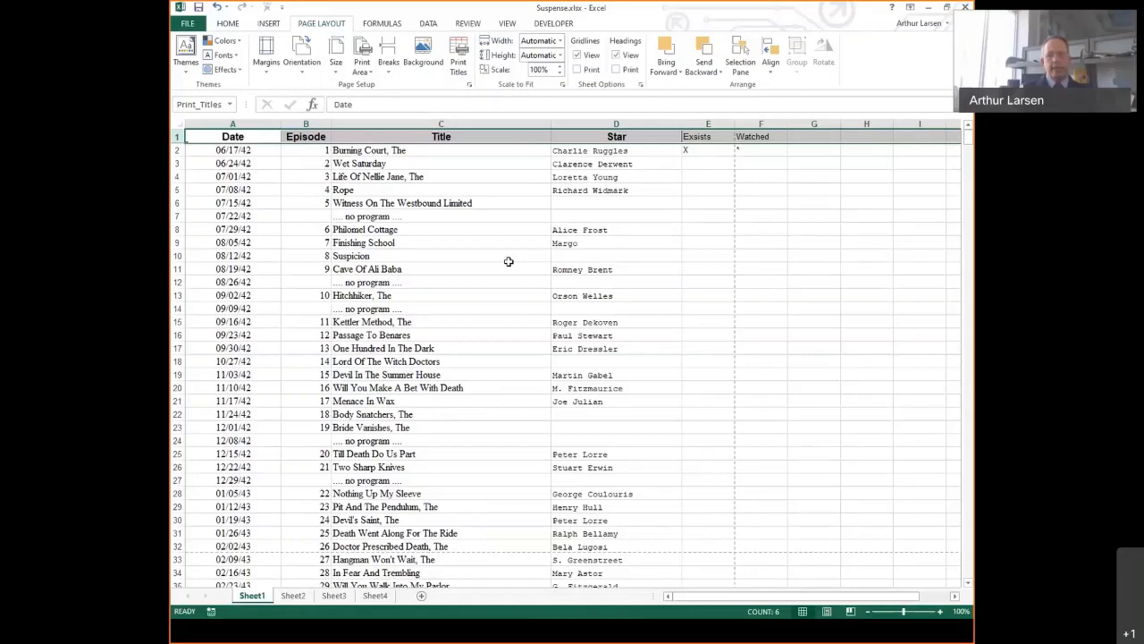
# Delete the heading row, row 1, from the episode list
pyautogui.rightClick(179, 136)
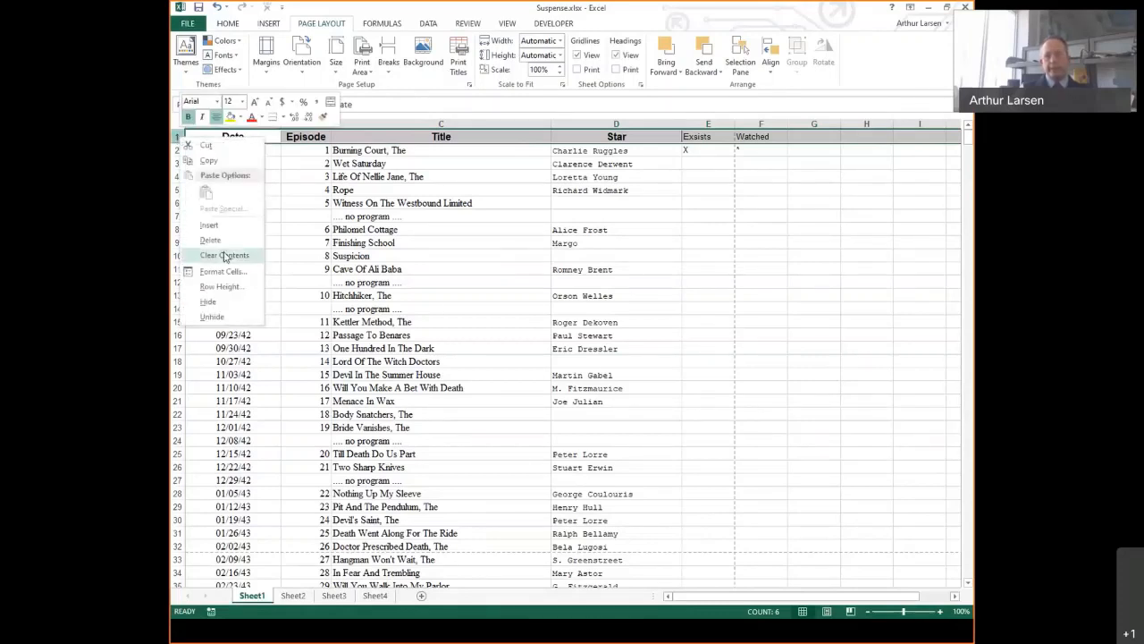
pyautogui.click(219, 240)
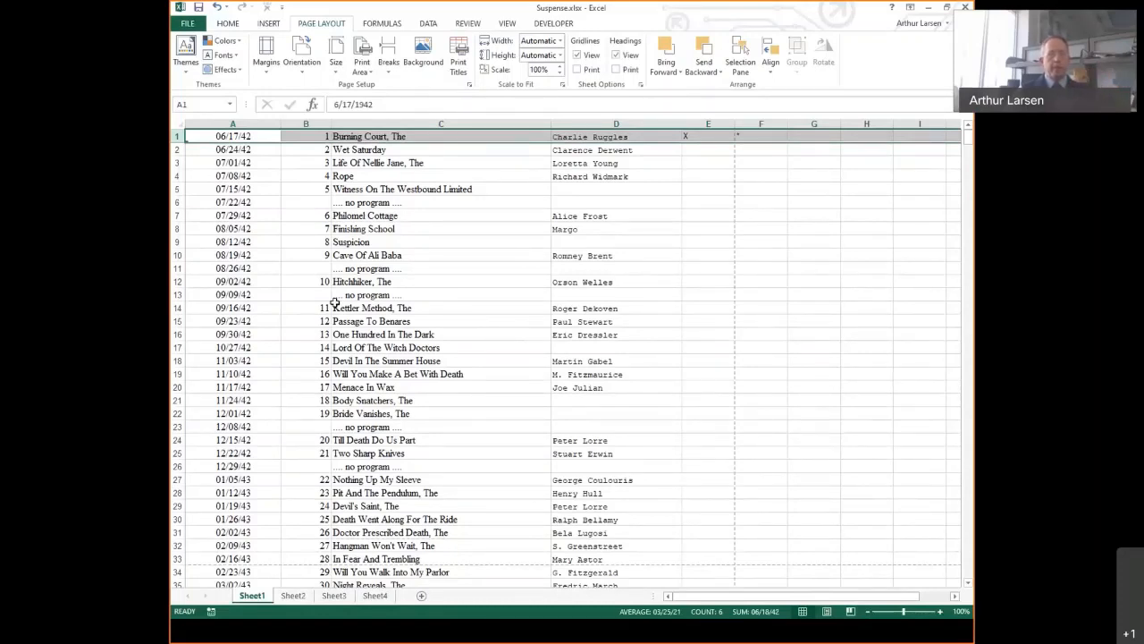
# Insert one blank row above the first episode entry and undo the insertion
pyautogui.rightClick(179, 137)
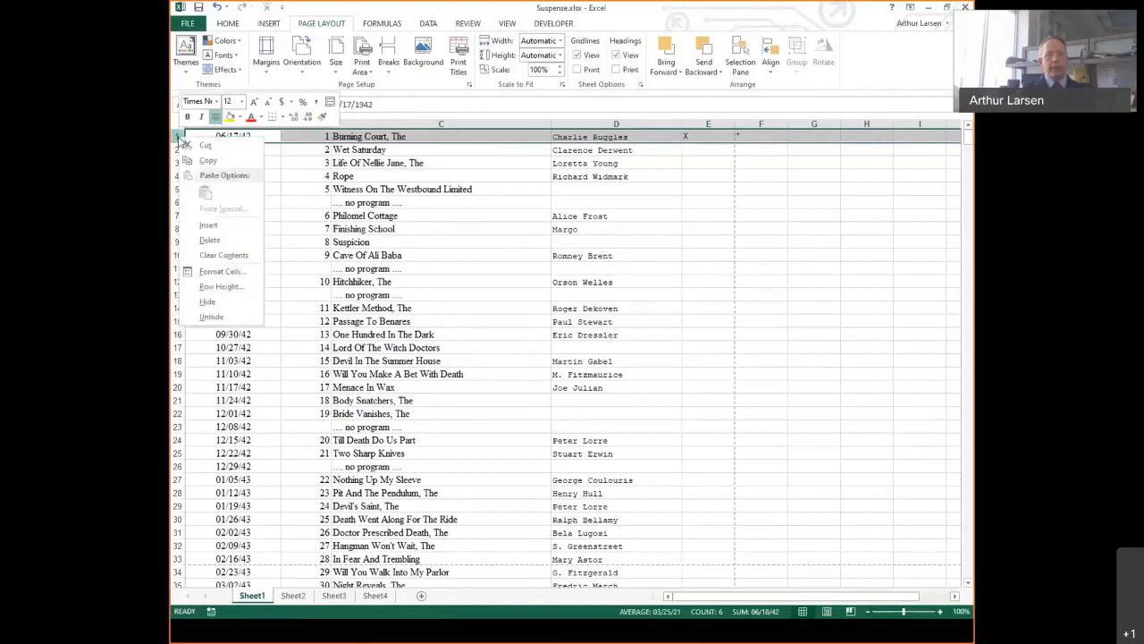
pyautogui.click(207, 226)
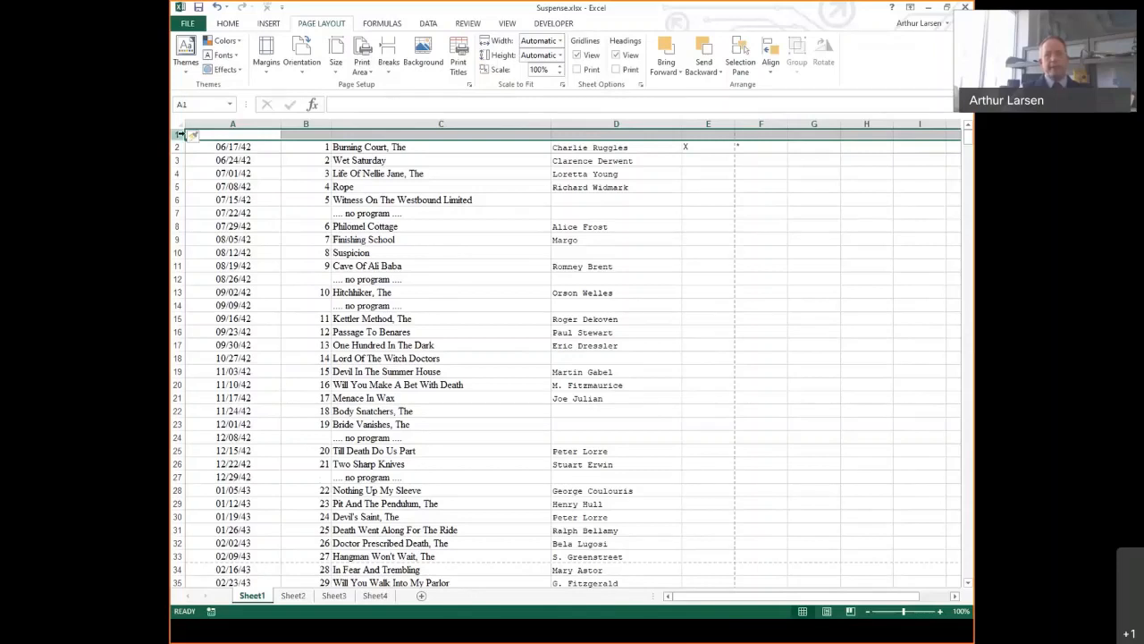
pyautogui.click(214, 8)
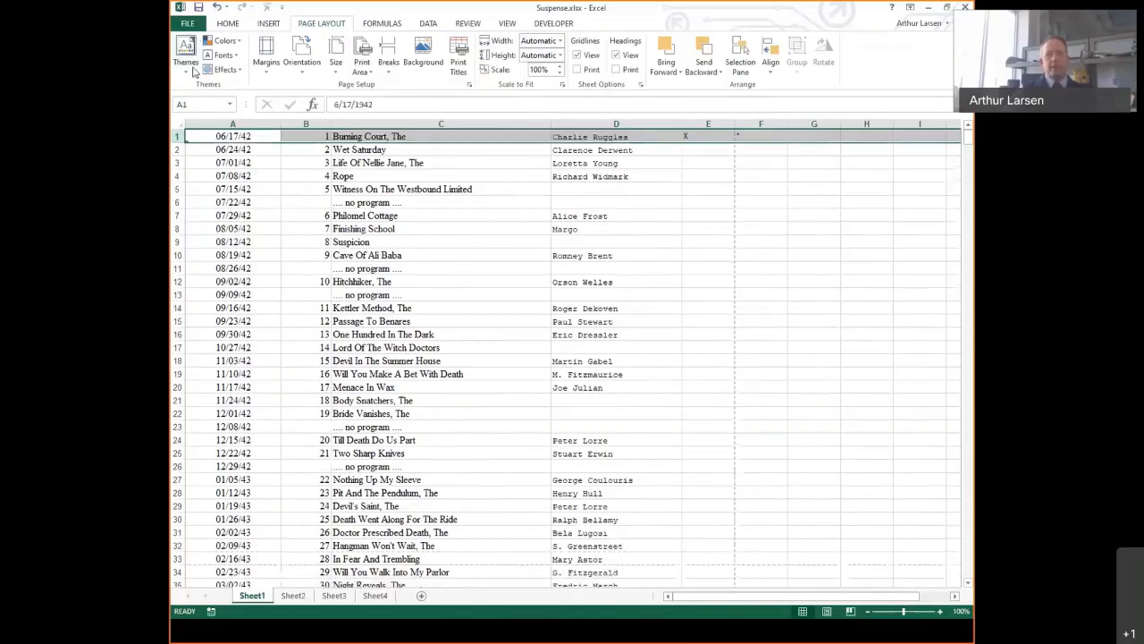
# Insert five blank rows above the first episode entry
pyautogui.moveTo(177, 136); pyautogui.dragTo(177, 189)
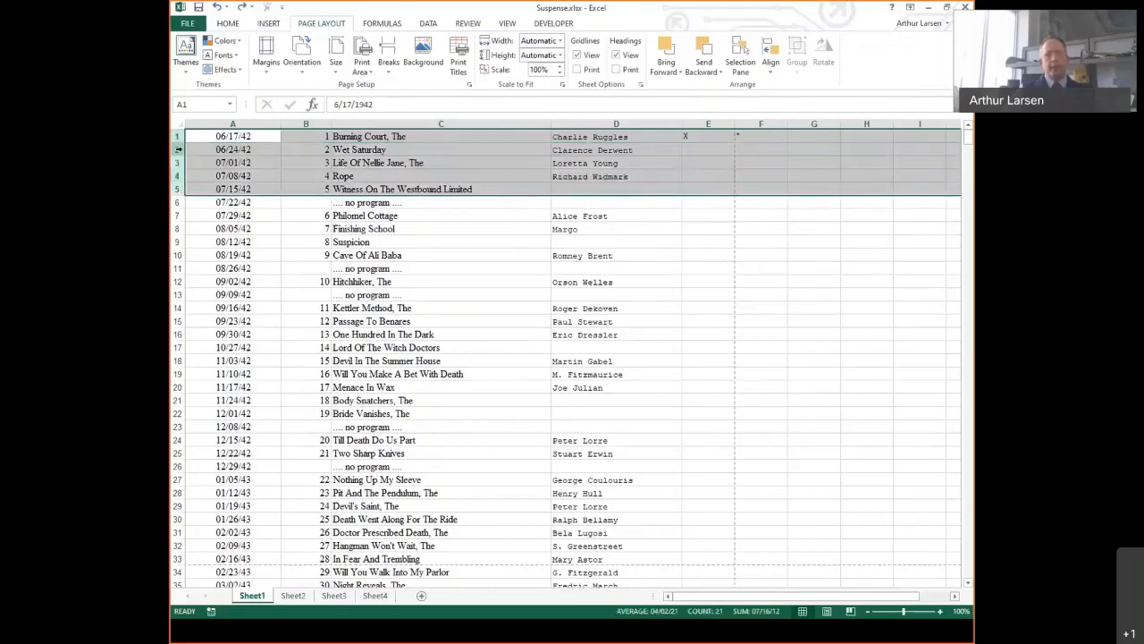
pyautogui.rightClick(176, 152)
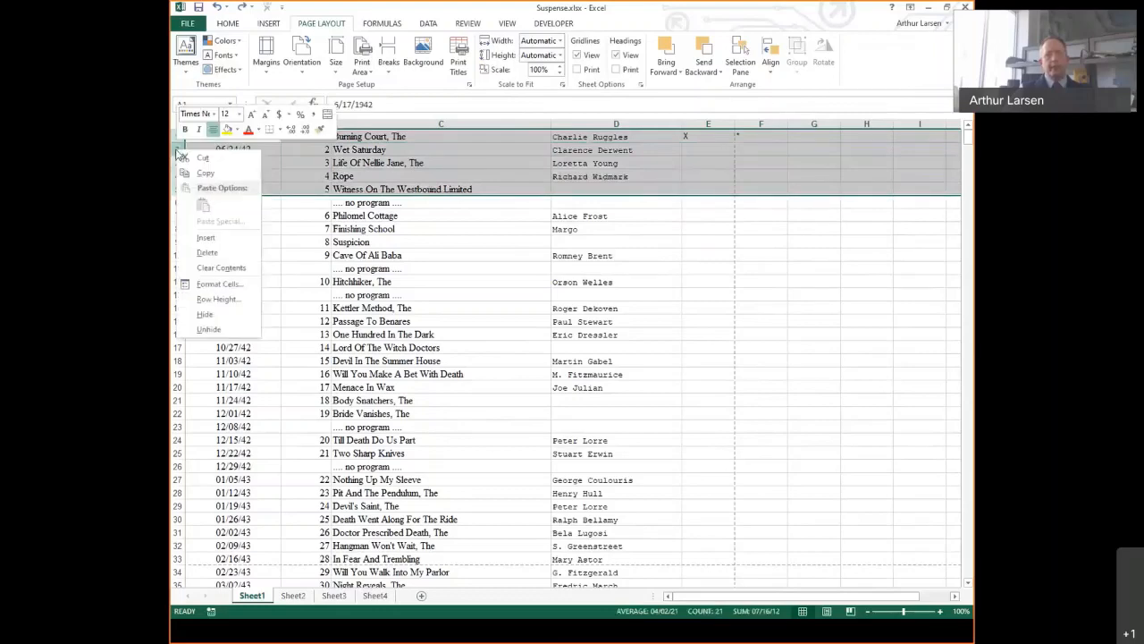
pyautogui.click(208, 237)
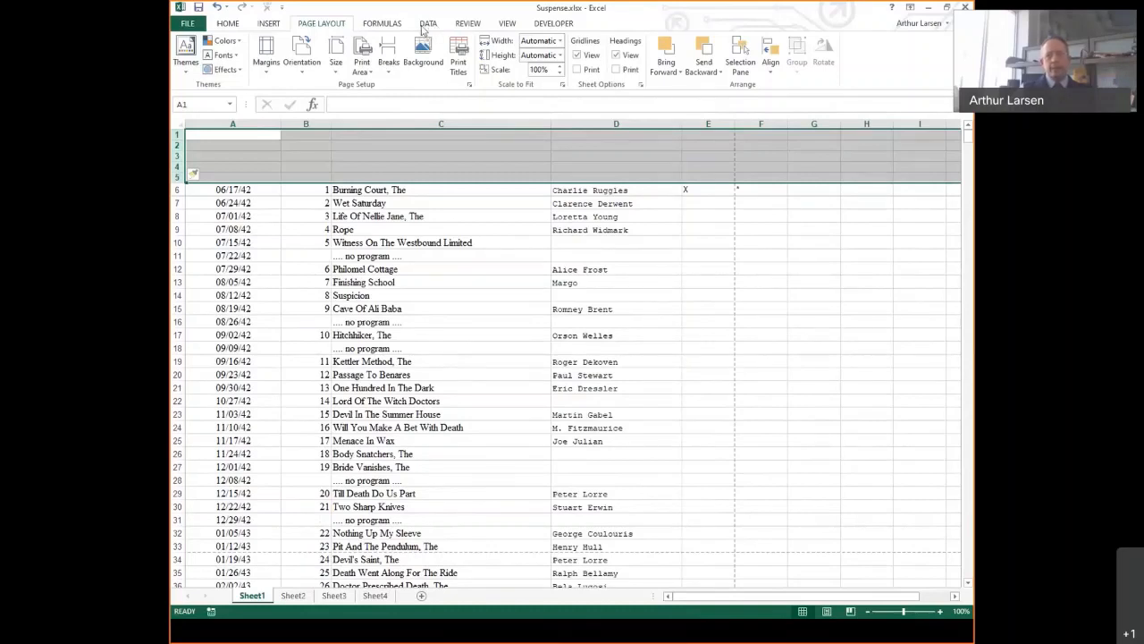
# Examine the header and footer options in the page setup and close it without changes
pyautogui.click(506, 23)
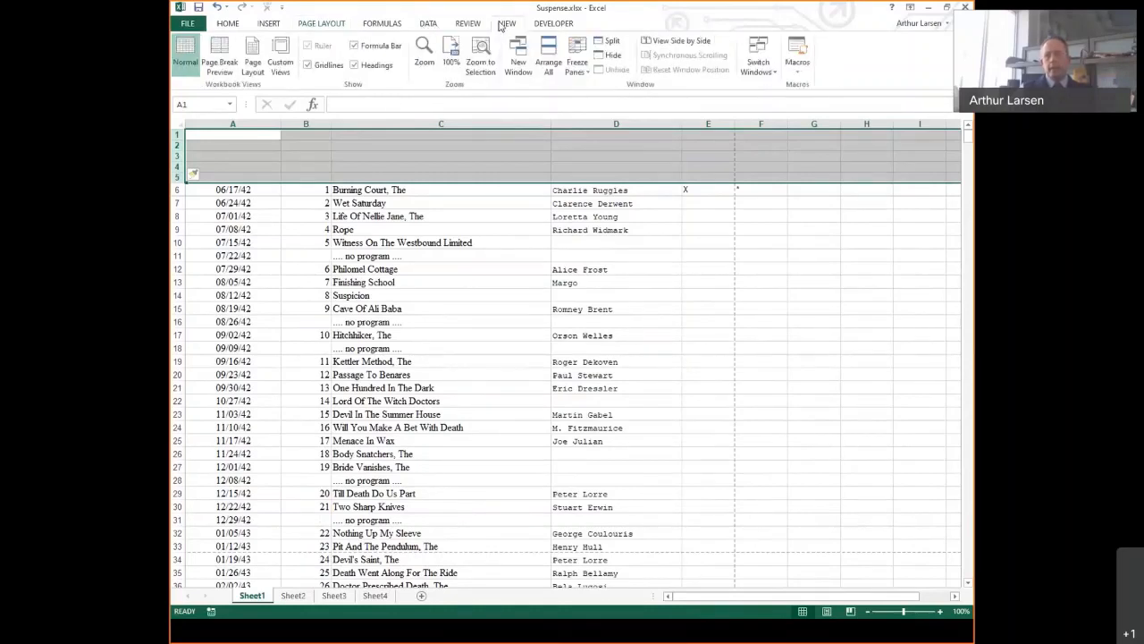
pyautogui.click(320, 23)
pyautogui.click(469, 84)
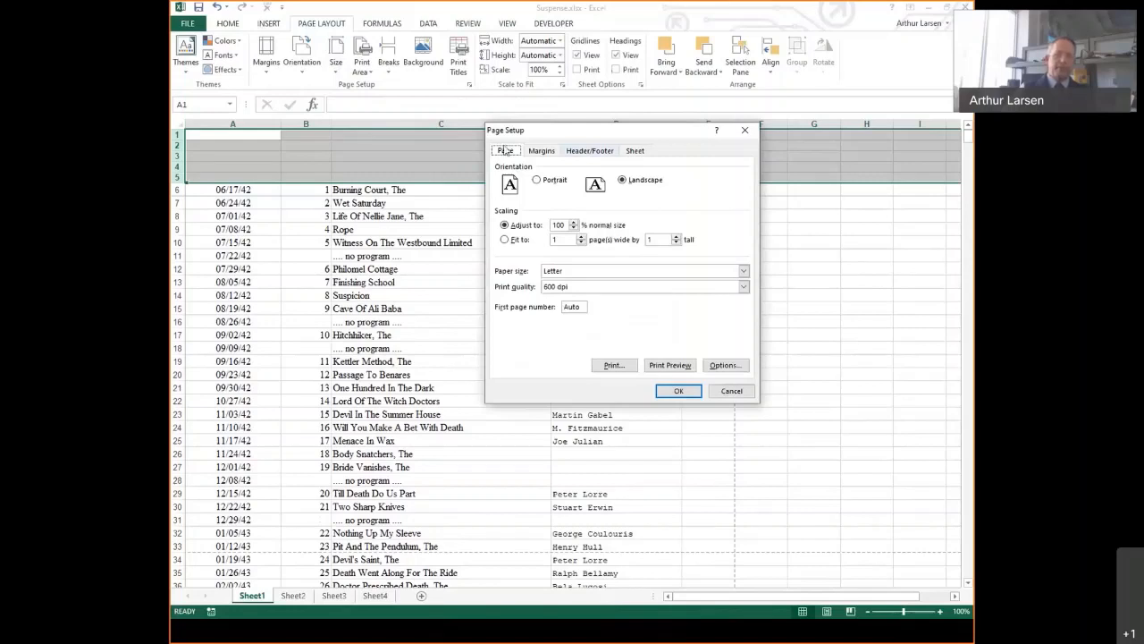
pyautogui.click(606, 151)
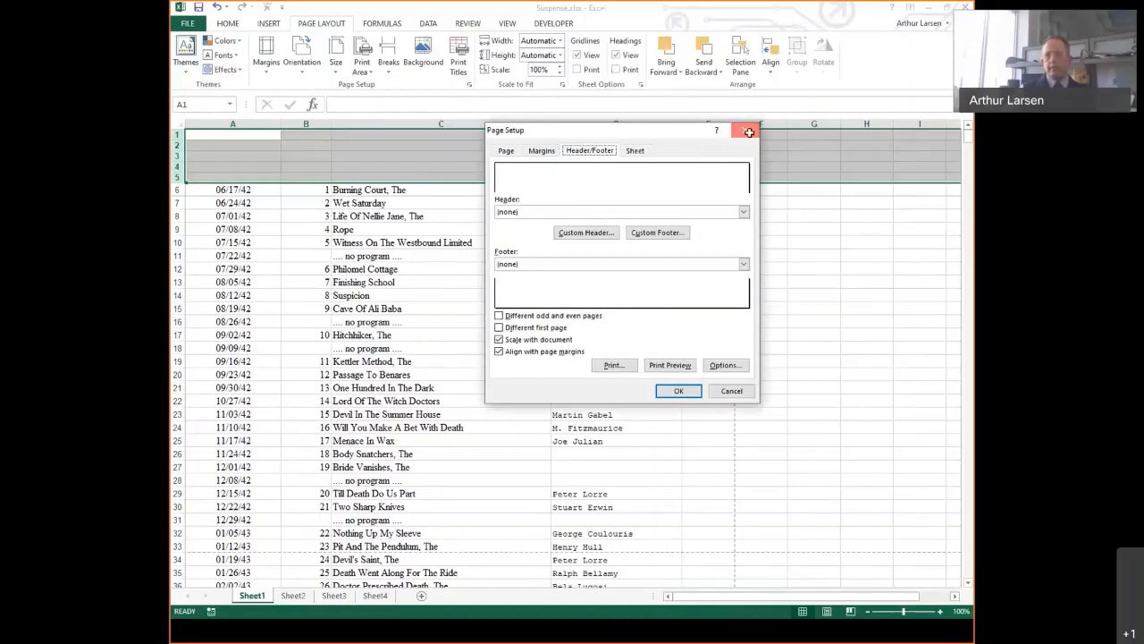
pyautogui.click(746, 132)
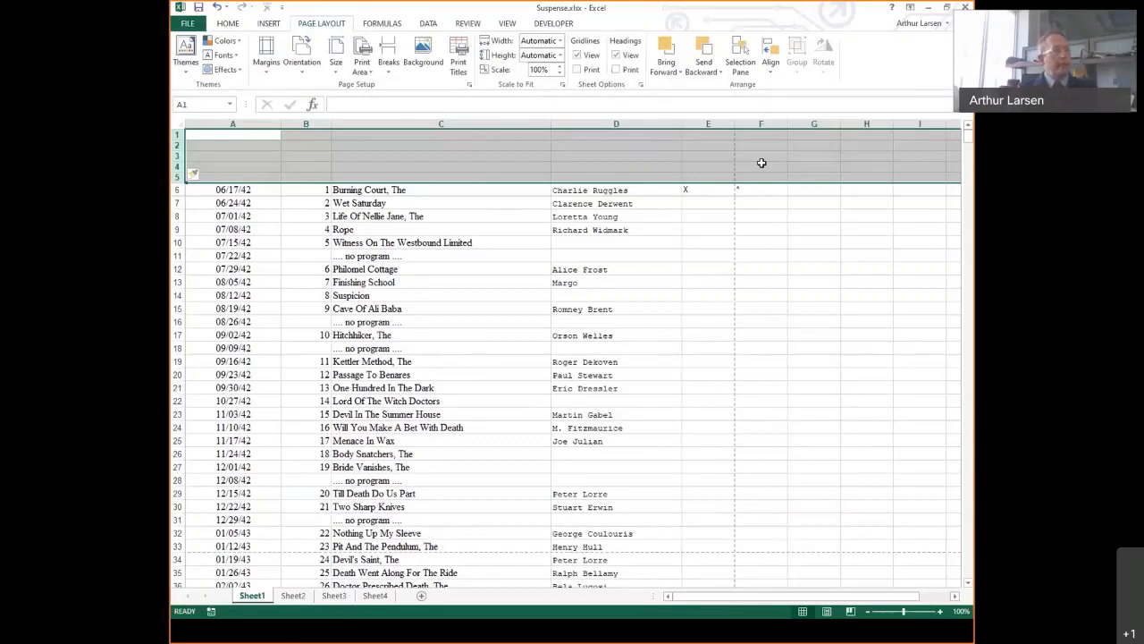
# Switch to the Chrome browser and look over the lesson list of the GCFGlobal Word 2016 tutorial
pyautogui.hotkey('alt', 'Tab')
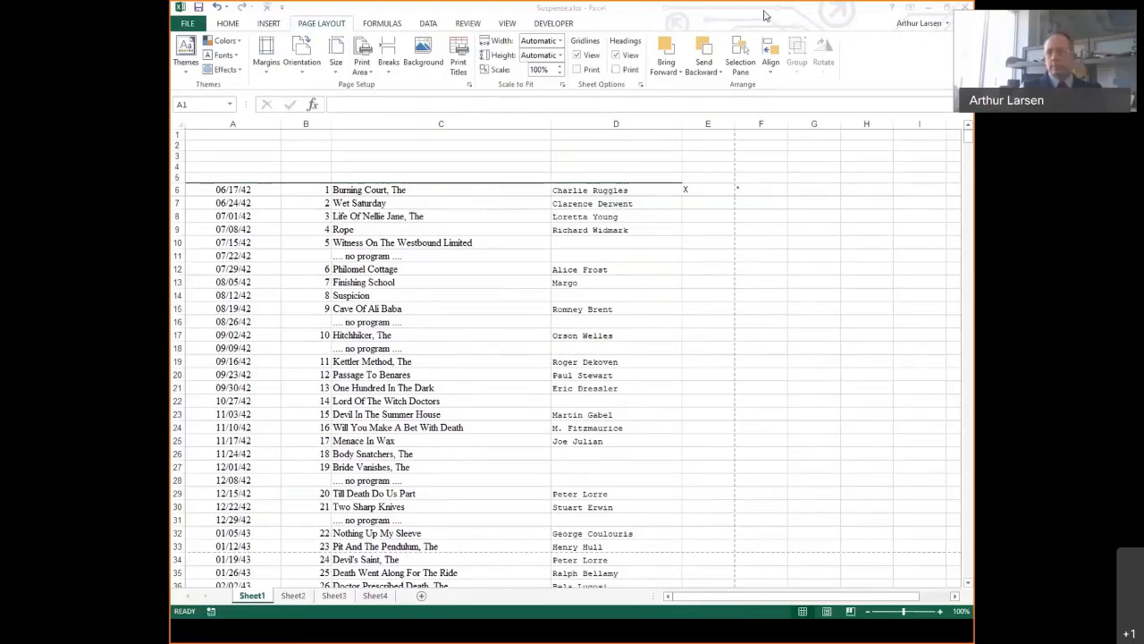
pyautogui.click(810, 15)
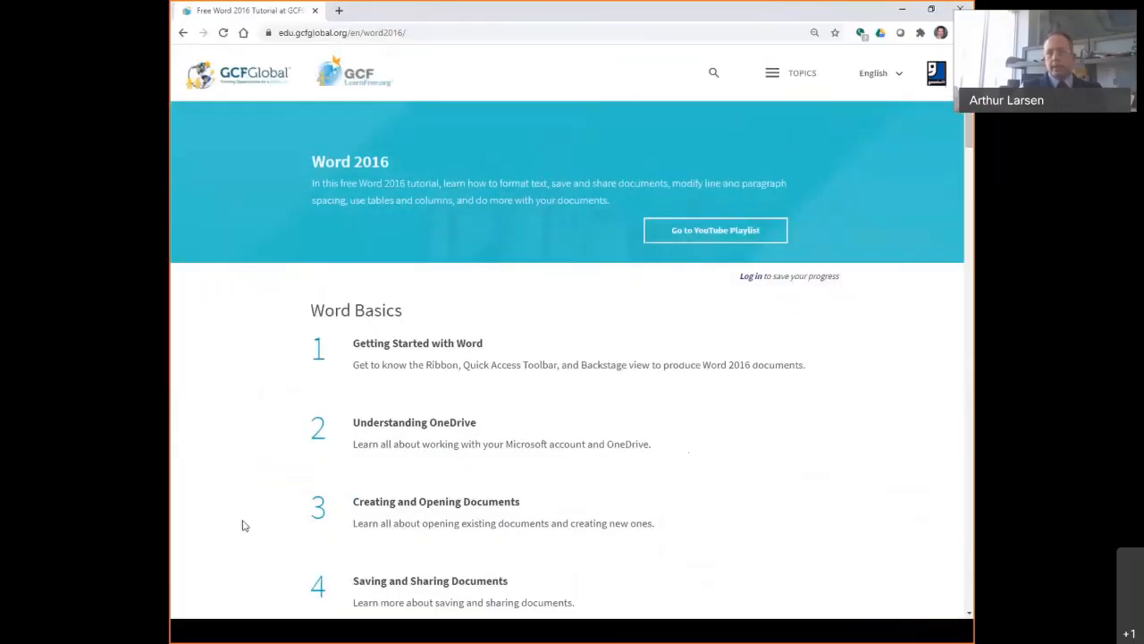
pyautogui.scroll(-6, 436, 509)
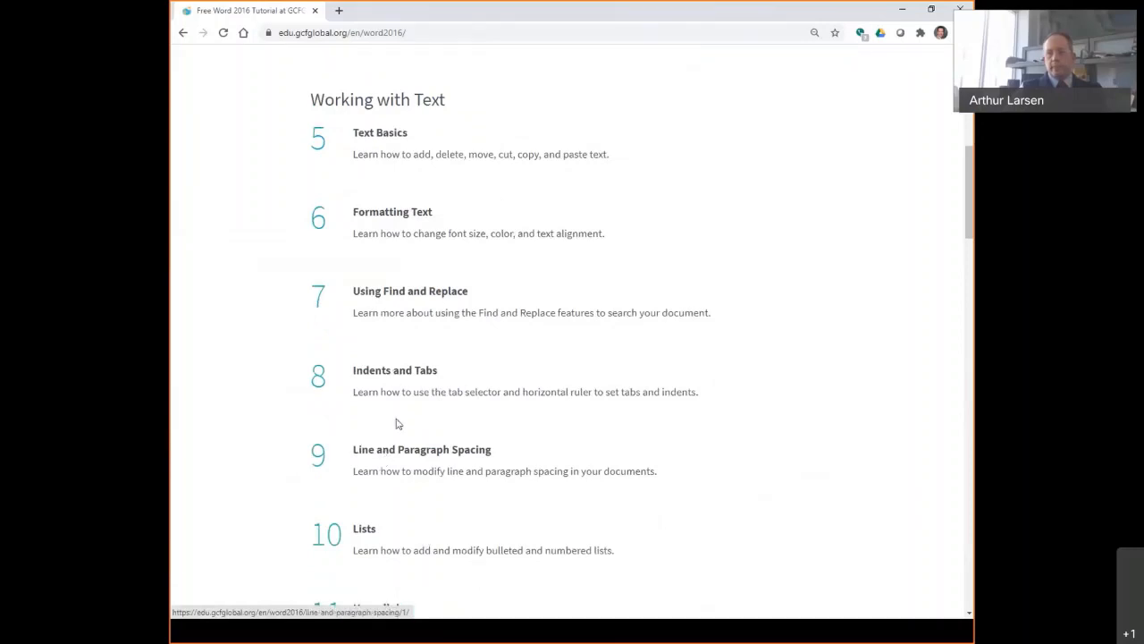
pyautogui.scroll(3, 397, 422)
pyautogui.scroll(2, 398, 423)
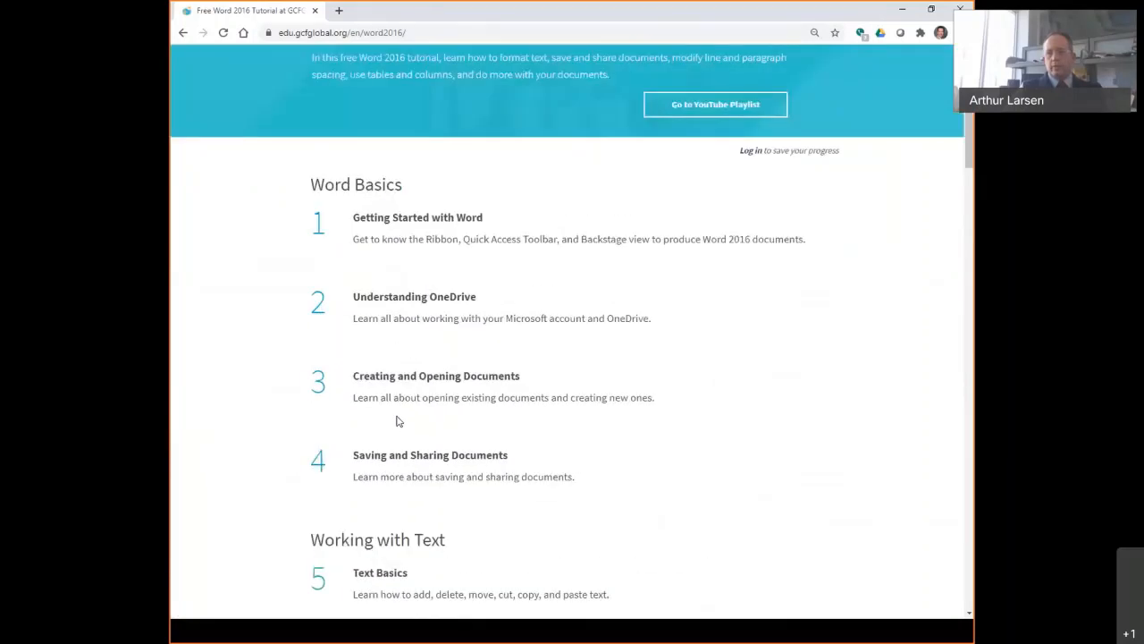
# Search Google for gcfexcel2016 and open the Free Excel 2016 Tutorial at GCFGlobal
pyautogui.click(183, 33)
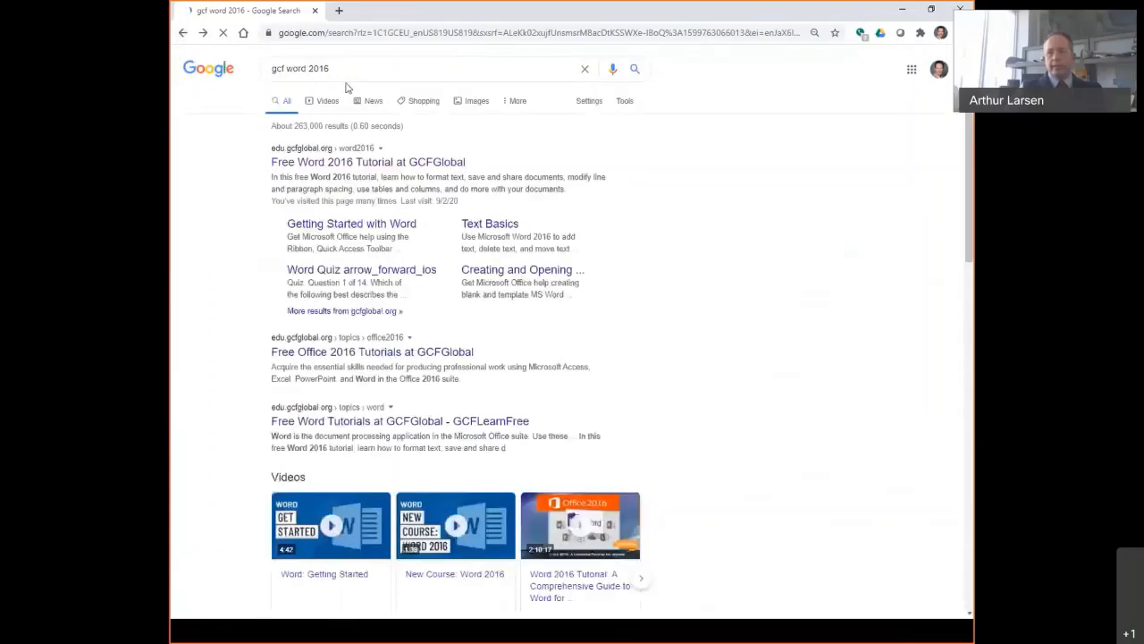
pyautogui.doubleClick(295, 71)
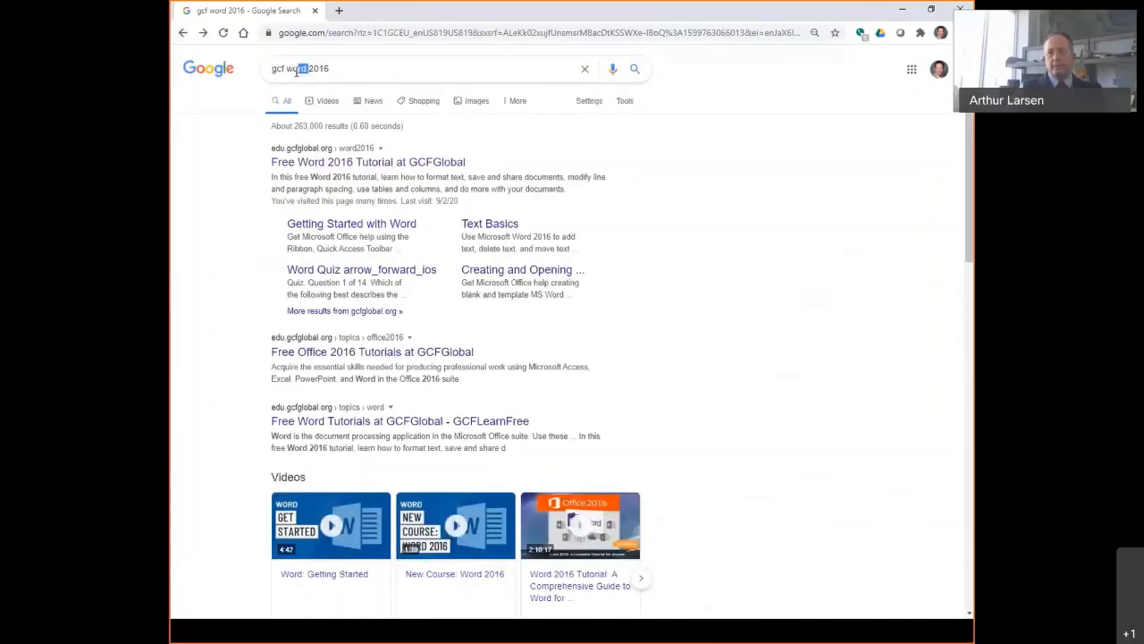
pyautogui.write('excel')
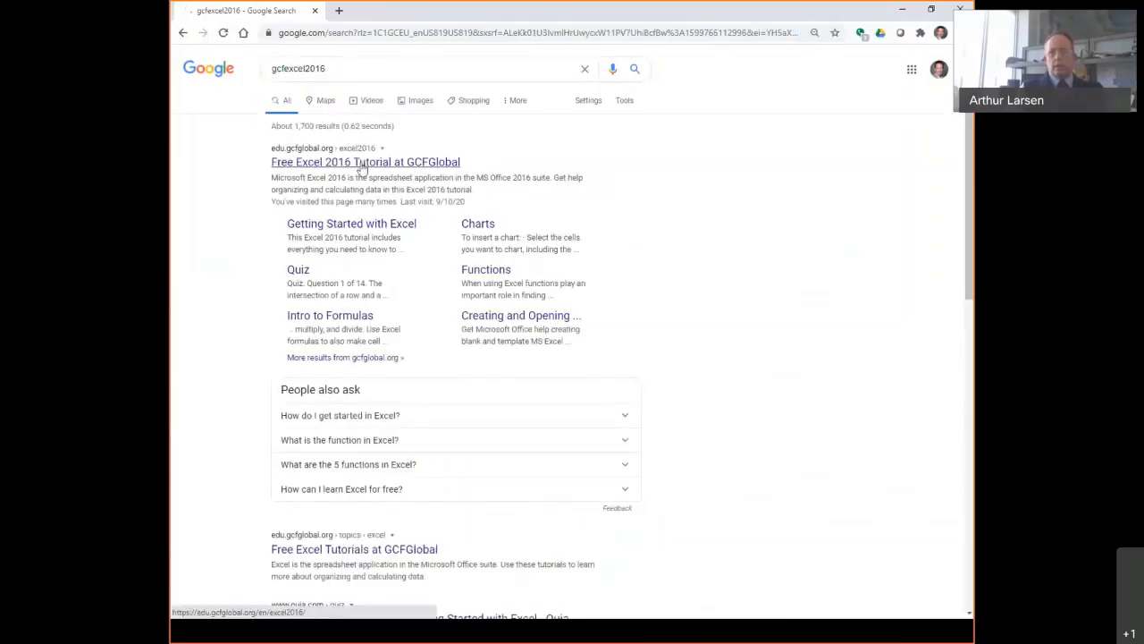
pyautogui.click(362, 164)
# Open the Cell Basics lesson of the Excel 2016 tutorial and look through its explanations of cells and cell selection
pyautogui.scroll(-4, 421, 492)
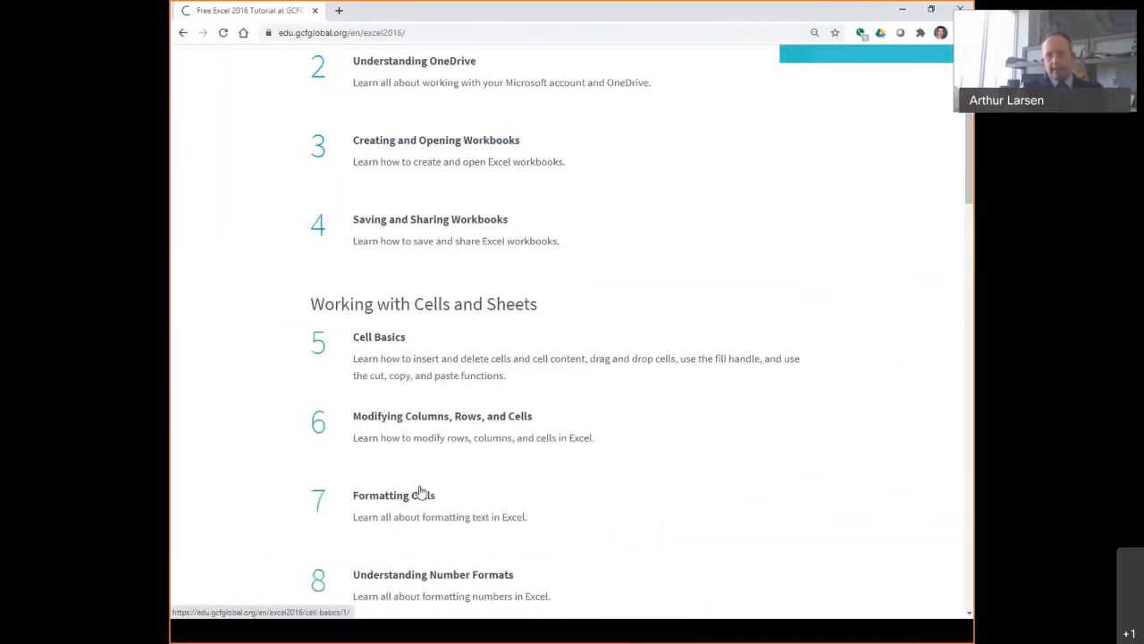
pyautogui.click(382, 326)
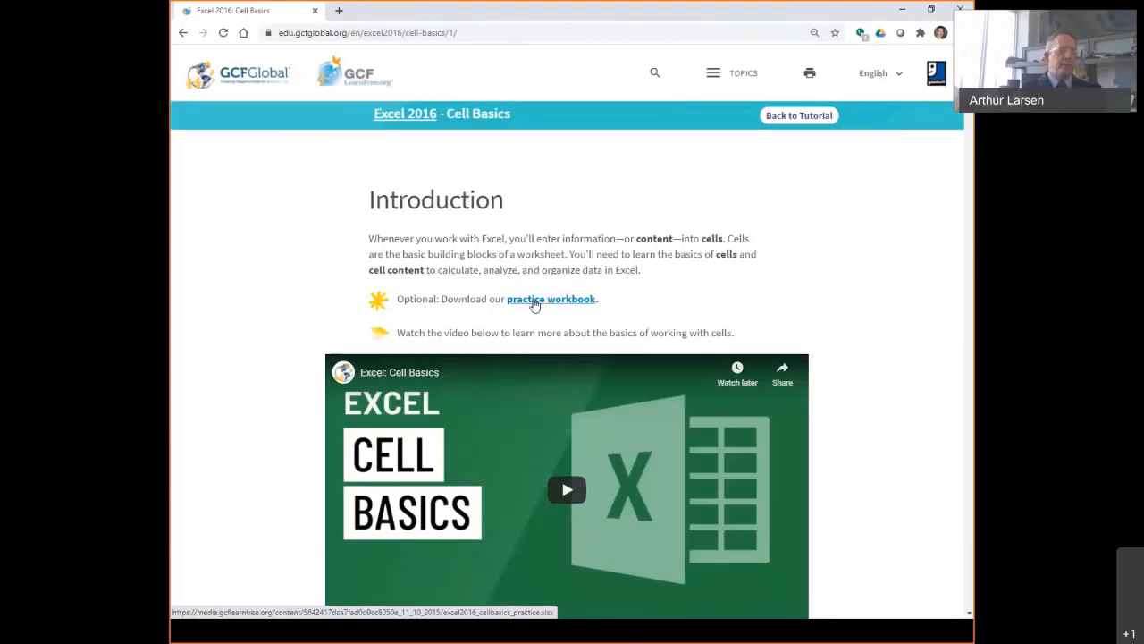
pyautogui.scroll(-3, 692, 307)
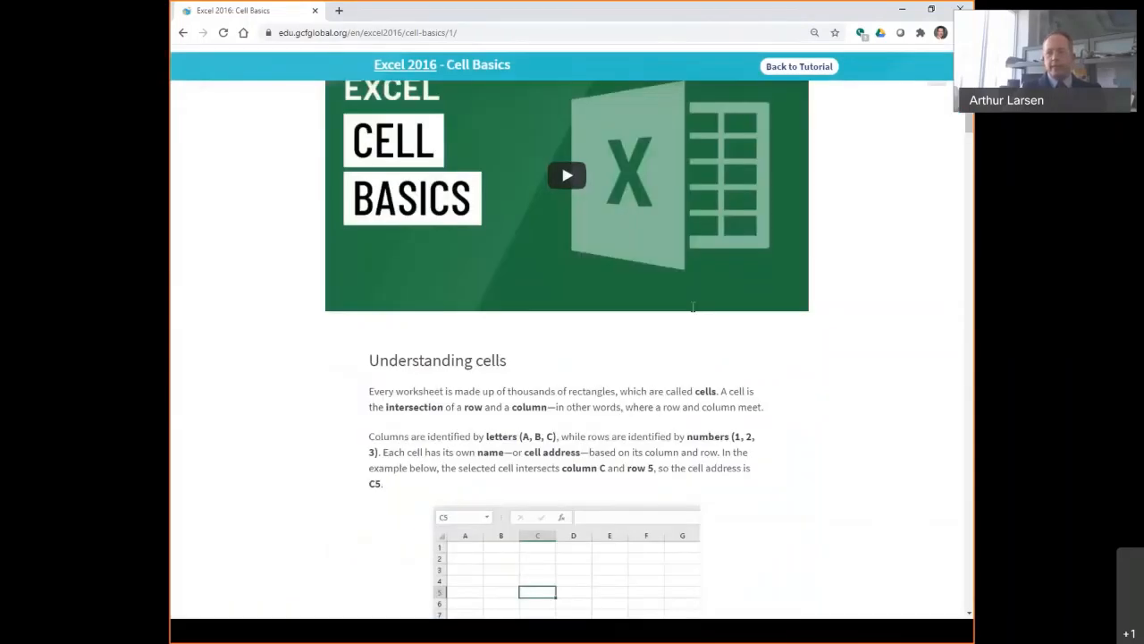
pyautogui.scroll(-15, 693, 306)
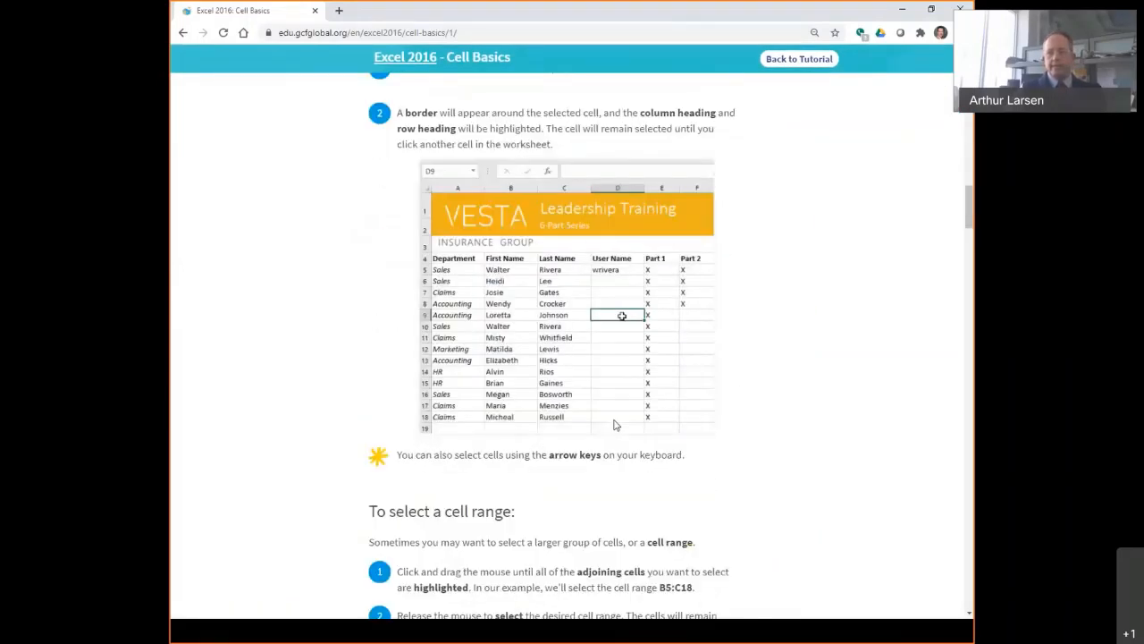
# Look through the rest of the Cell Basics lesson, from cell content, deleting, pasting and moving cells to the closing Challenge exercise
pyautogui.scroll(-1, 605, 430)
pyautogui.scroll(-15, 606, 430)
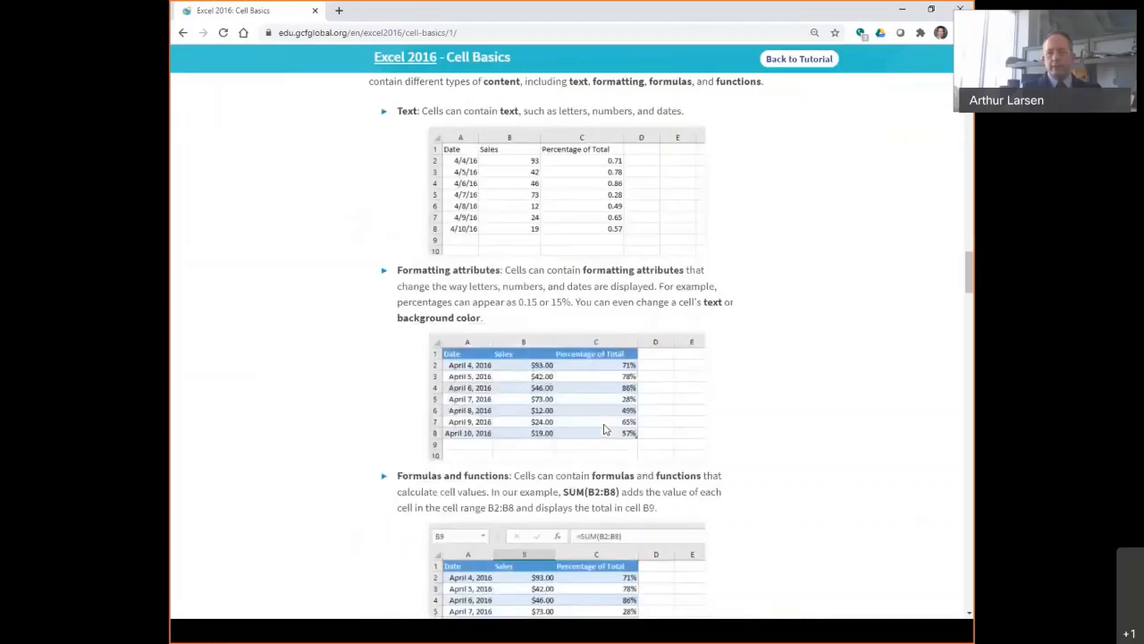
pyautogui.scroll(-20, 605, 430)
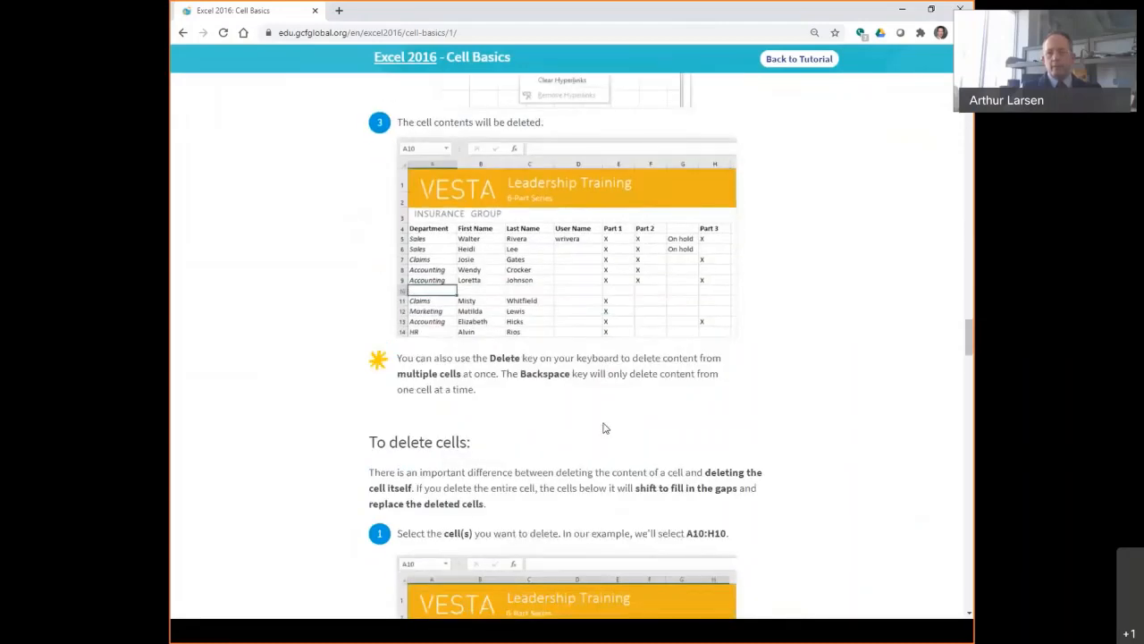
pyautogui.scroll(-20, 603, 429)
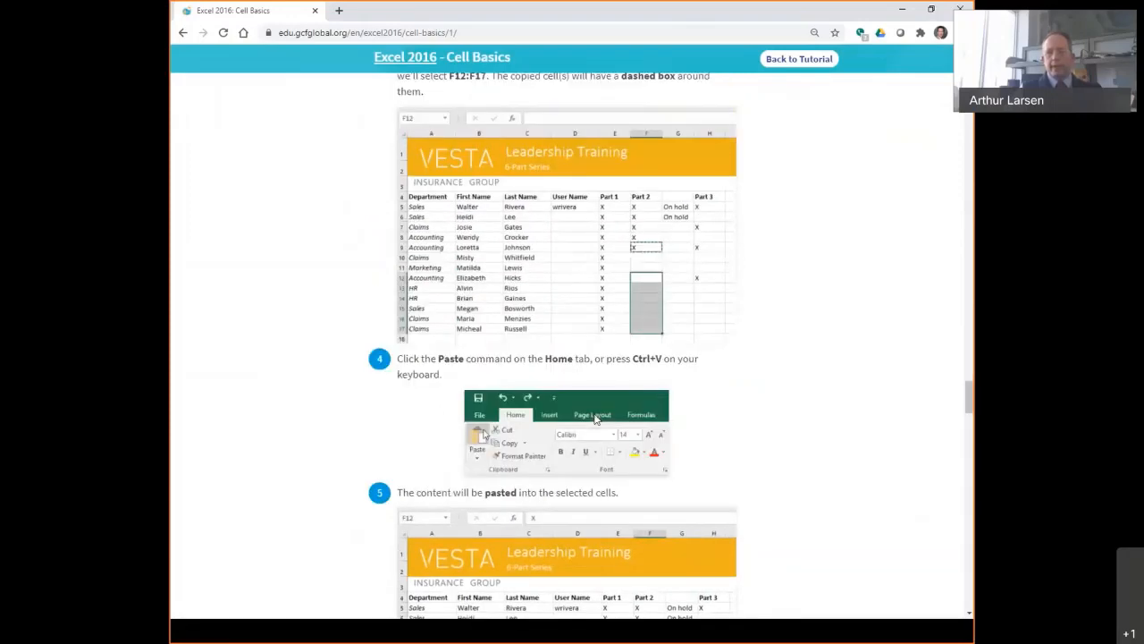
pyautogui.scroll(-20, 594, 418)
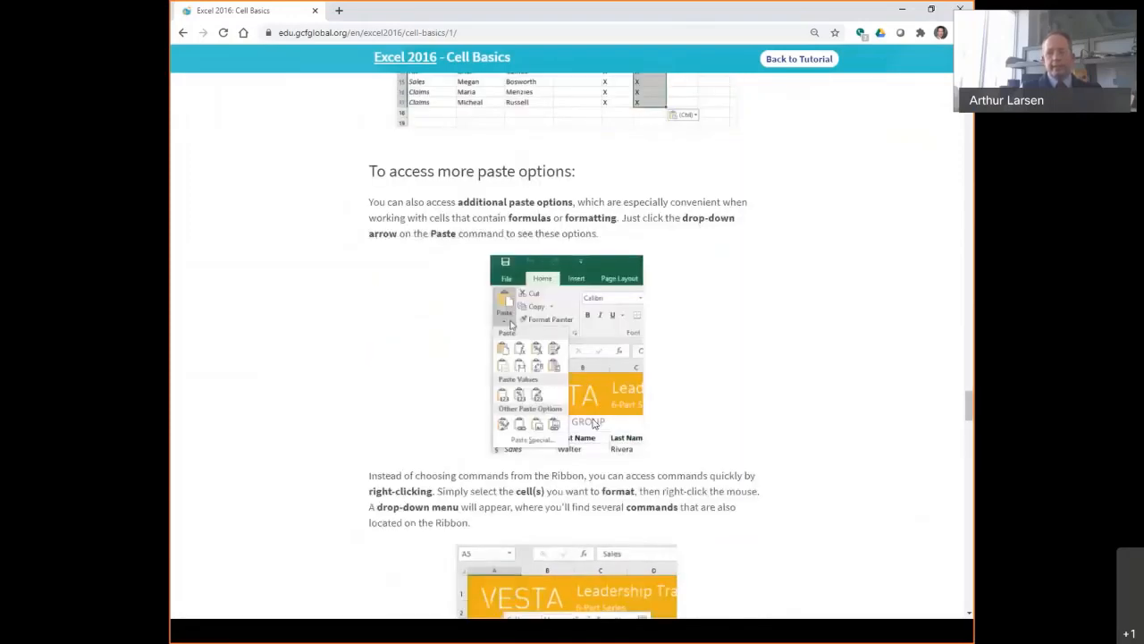
pyautogui.scroll(-15, 573, 434)
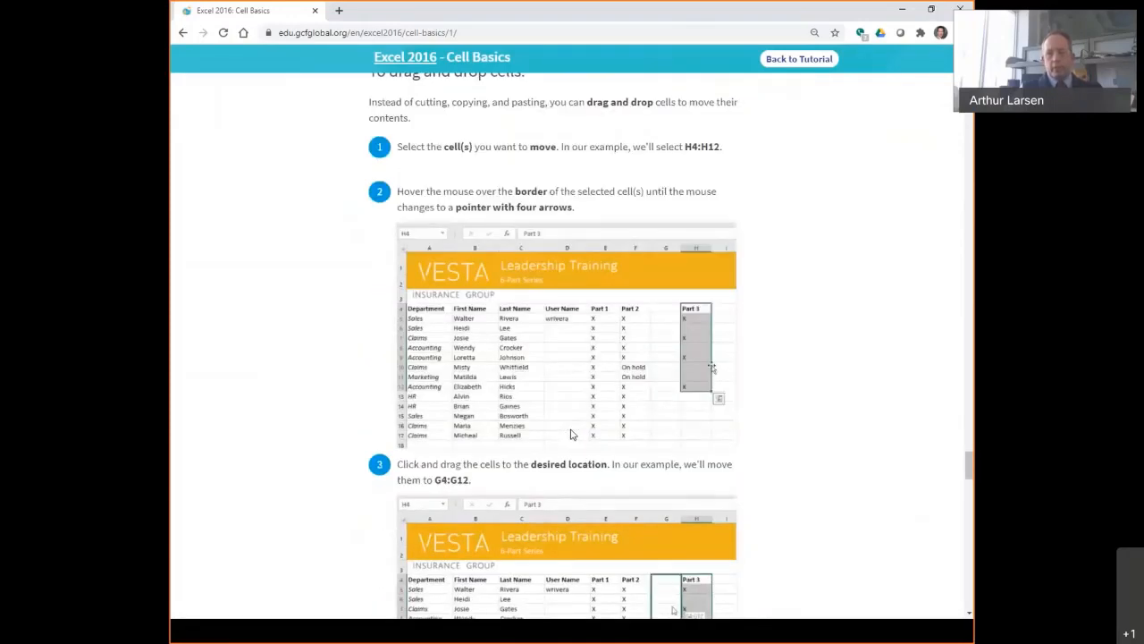
pyautogui.moveTo(971, 490); pyautogui.dragTo(971, 585)
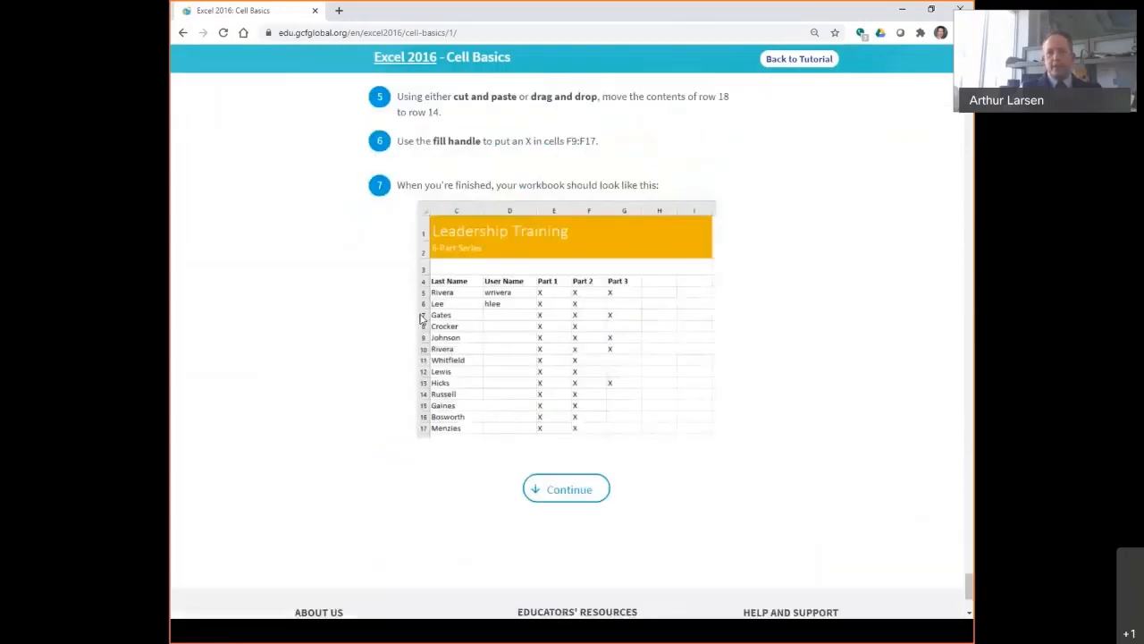
pyautogui.scroll(3, 409, 311)
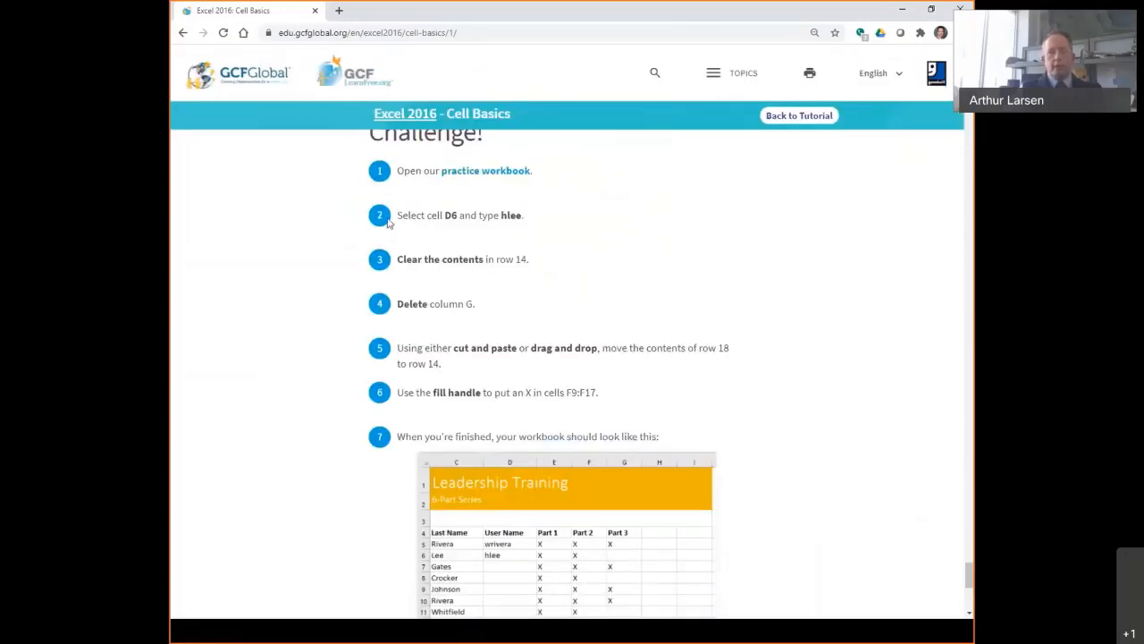